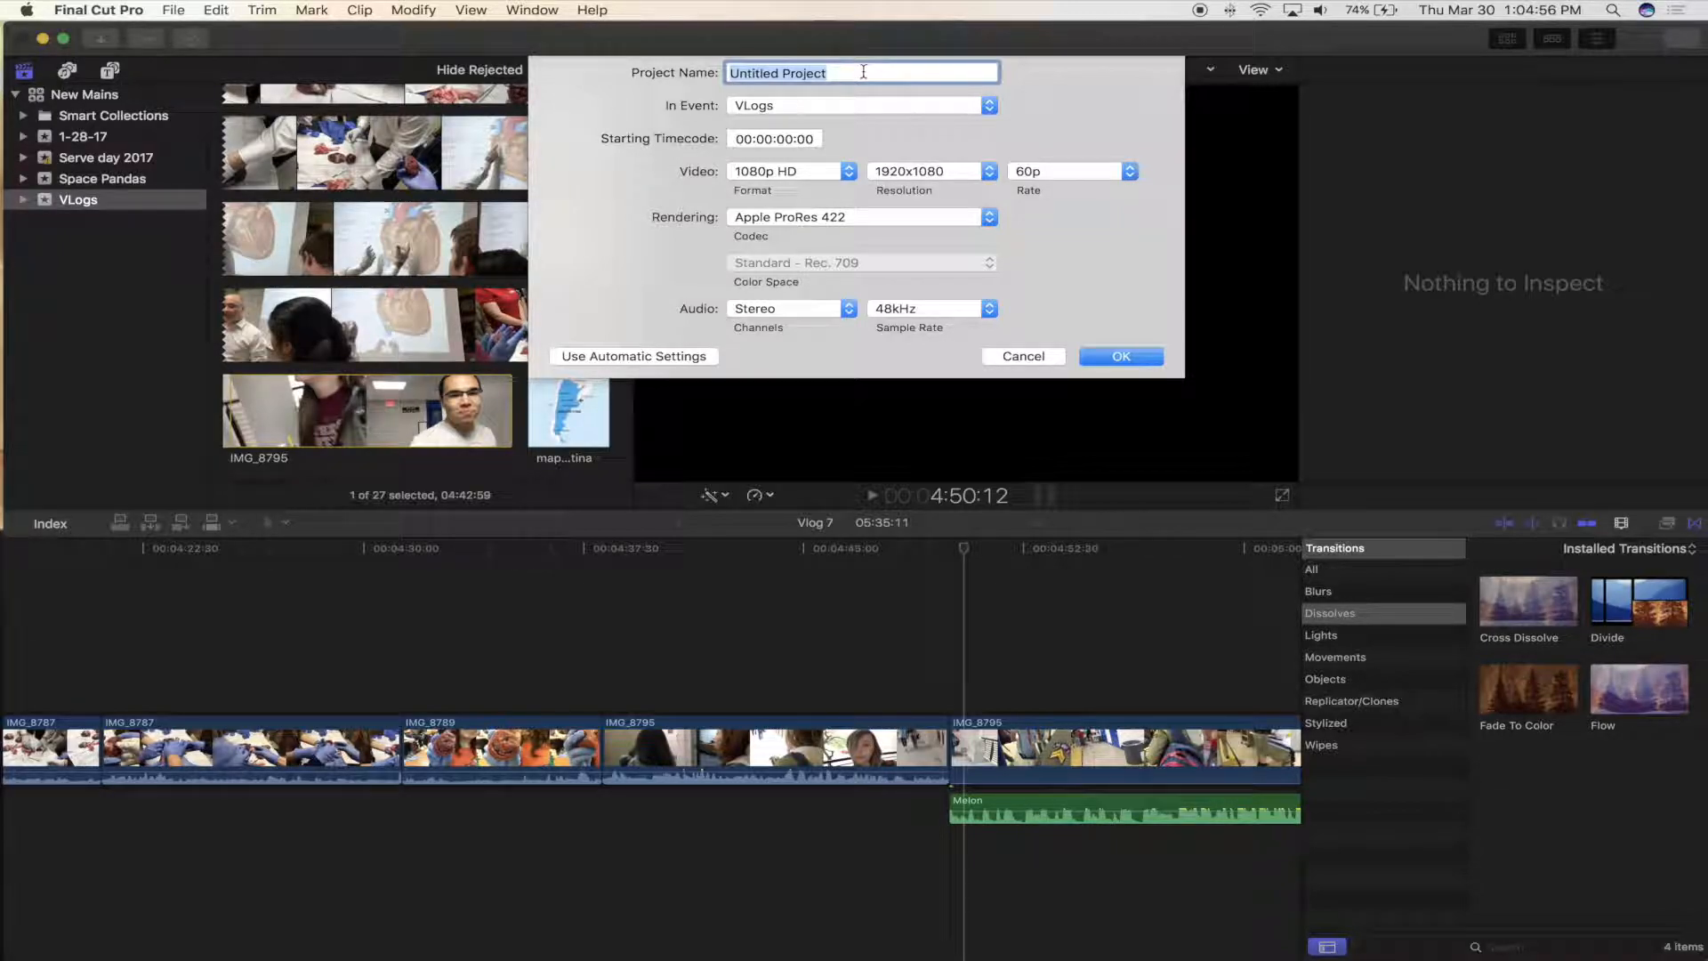
# - Start a fresh project in the VLogs event and name it "Vlog Episode 8: My Advice to Freshmen"
pyautogui.click(1002, 354)
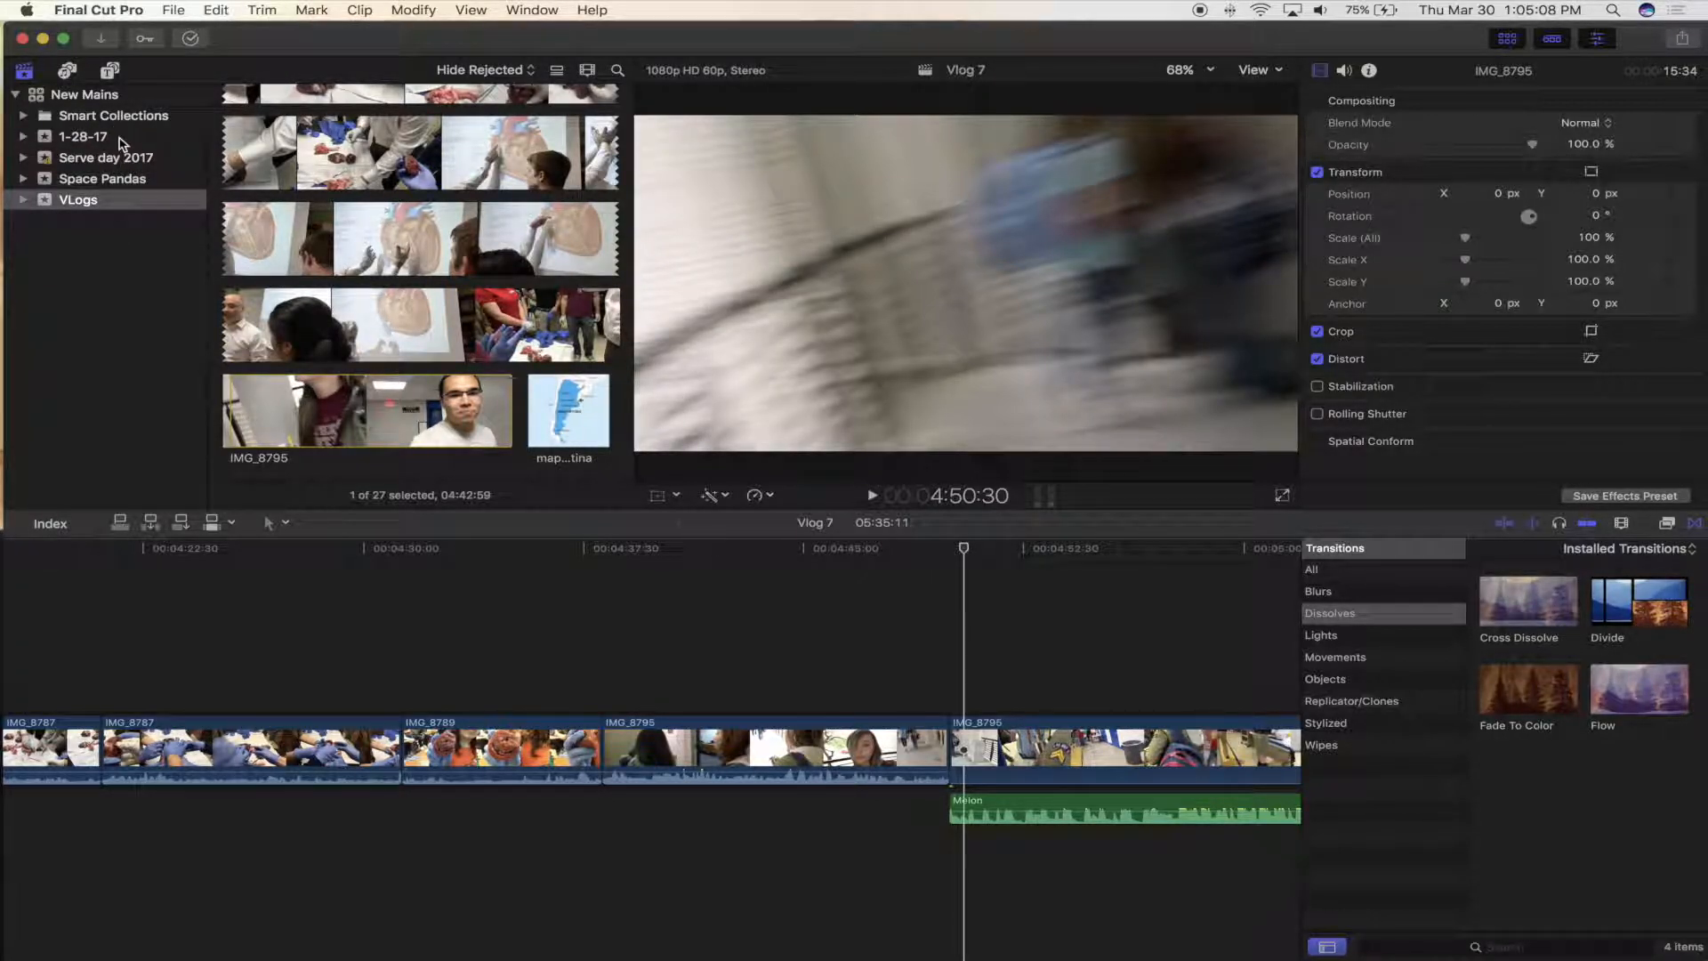
pyautogui.rightClick(130, 200)
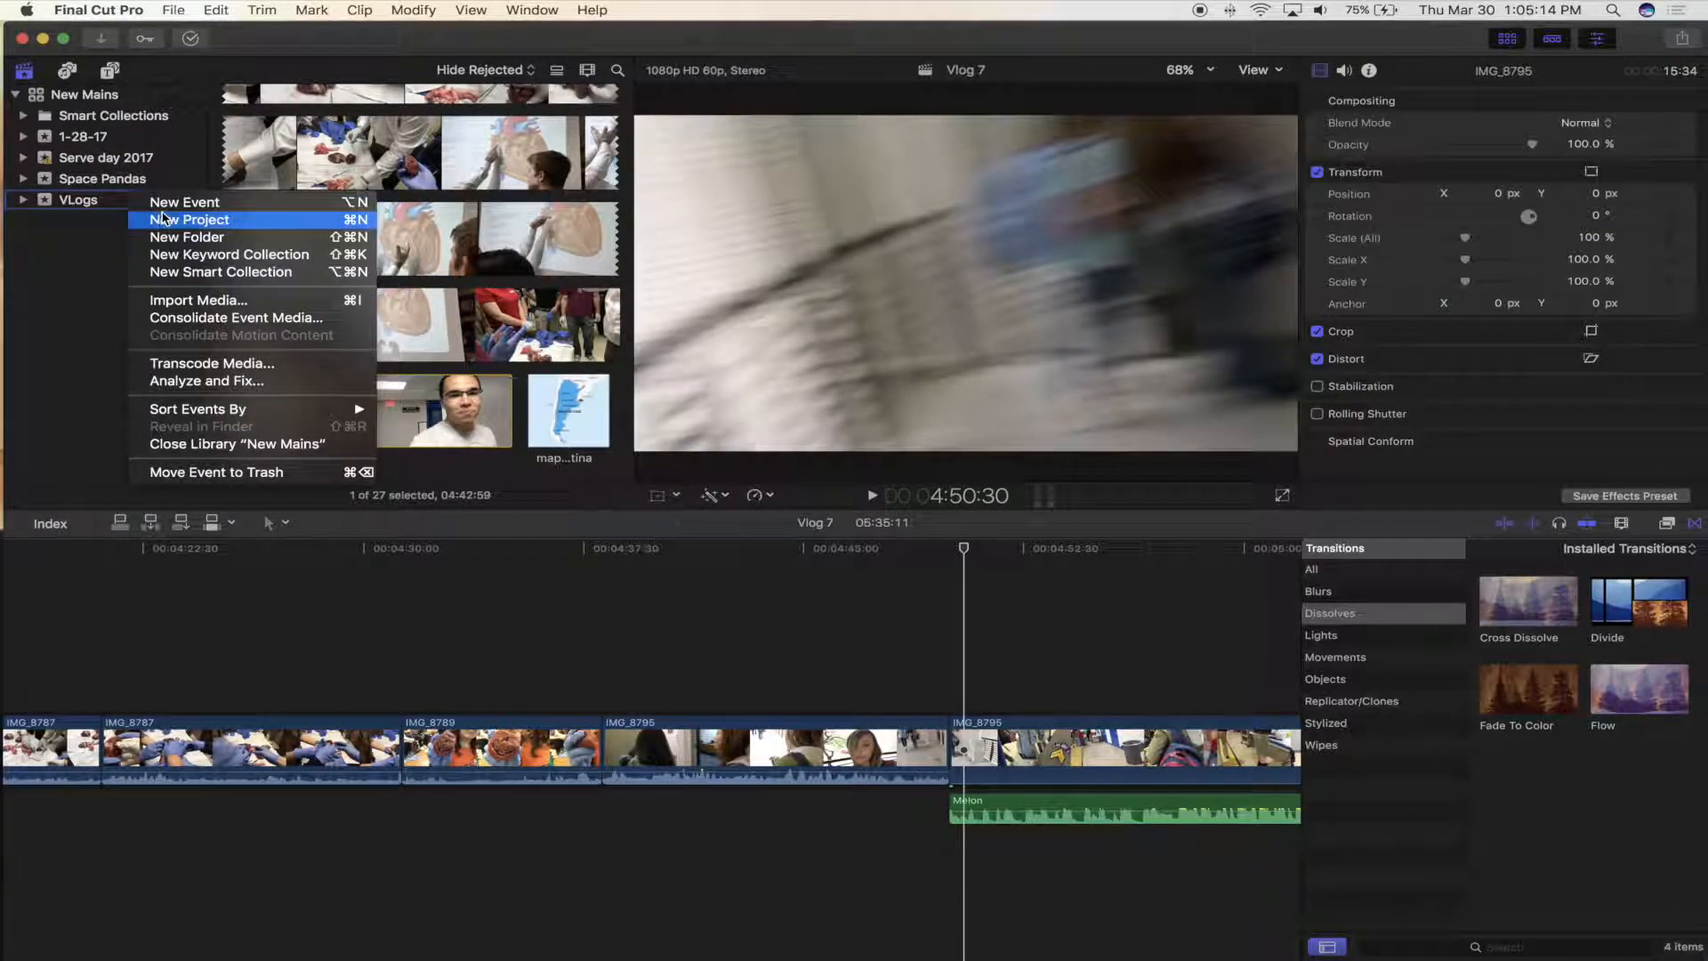
pyautogui.click(204, 220)
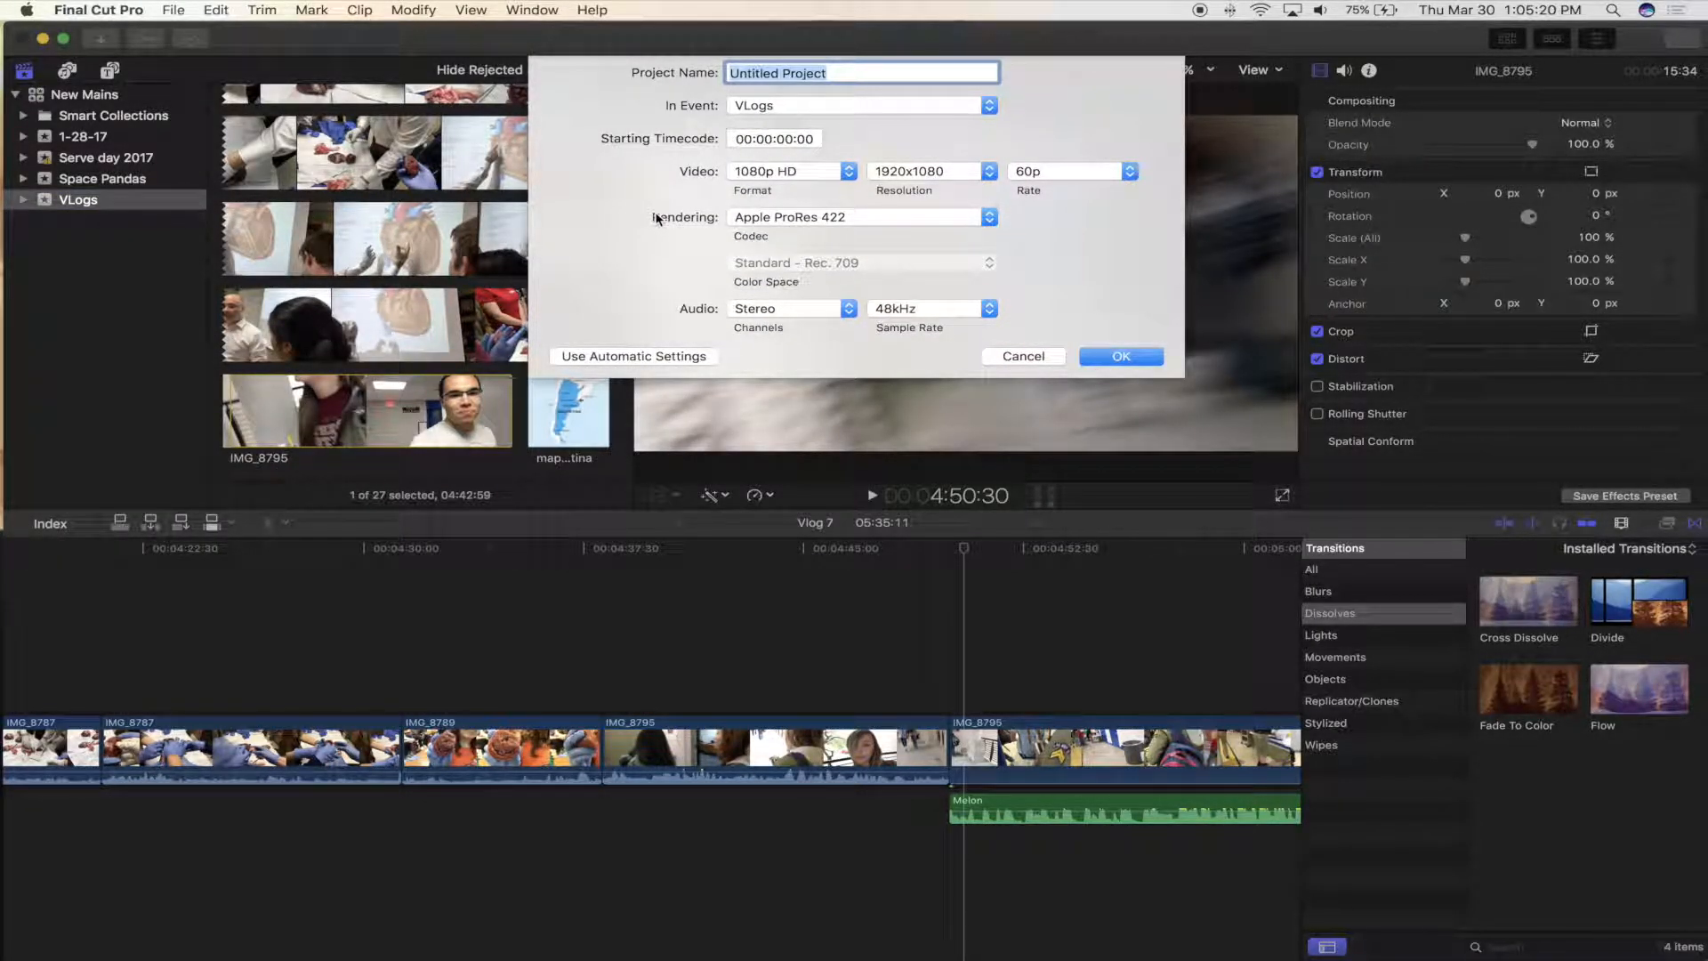
pyautogui.write('Vlog')
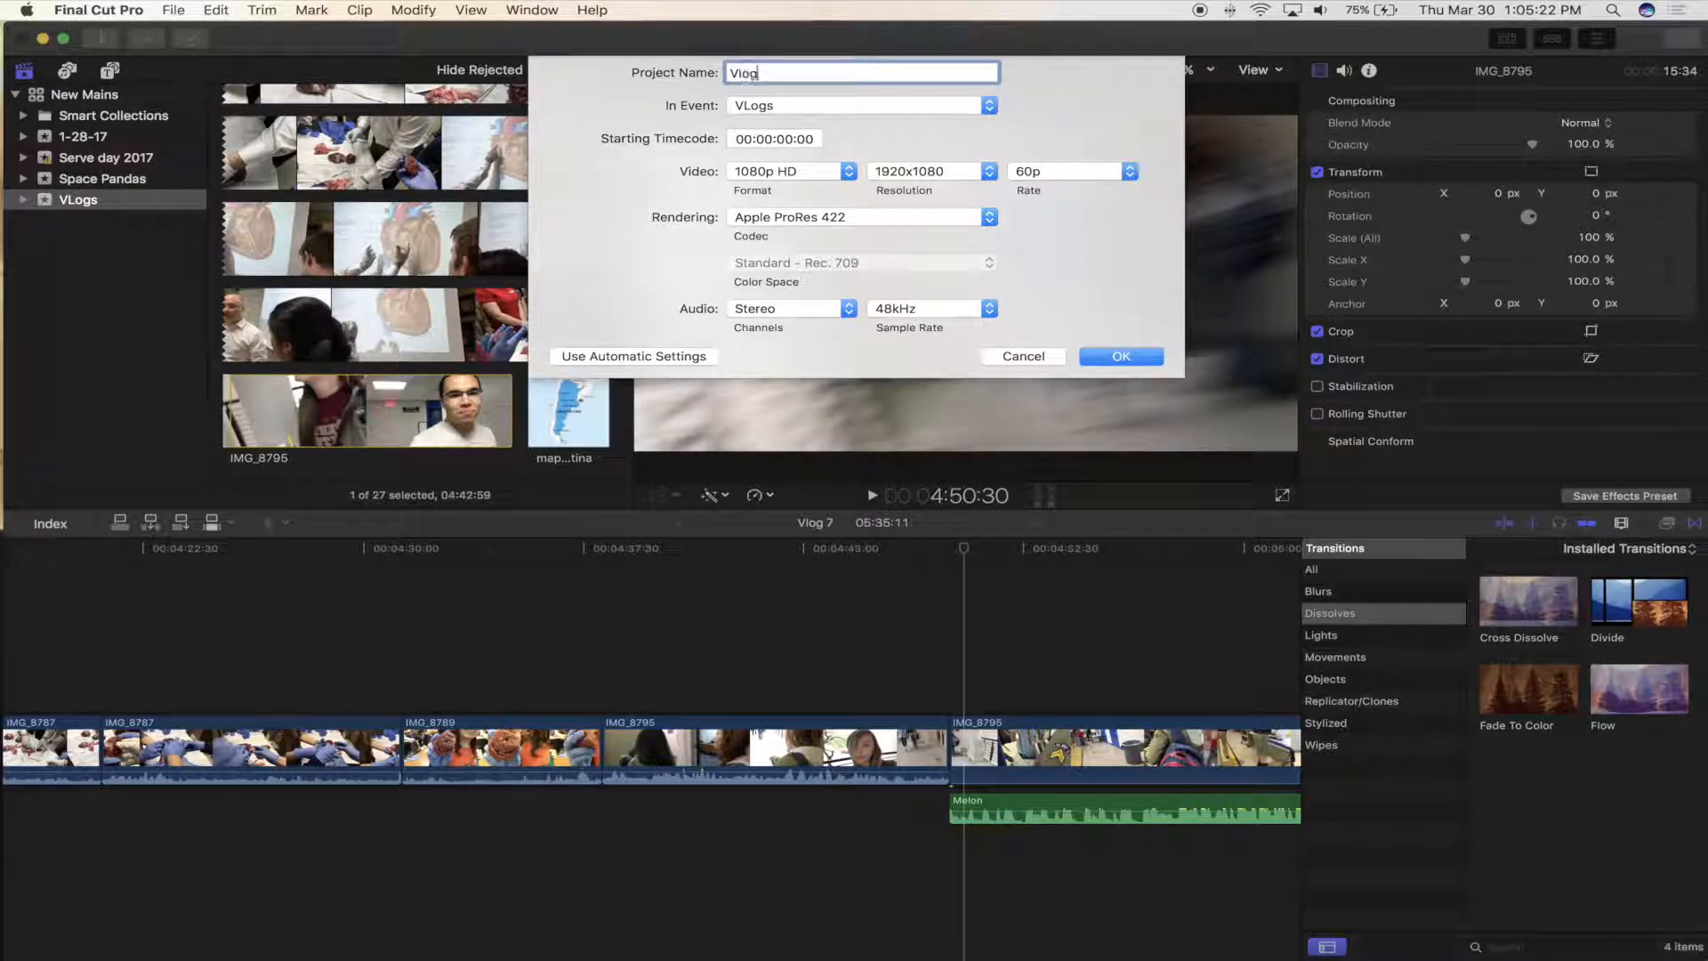
pyautogui.write(' num')
pyautogui.write('Episod')
pyautogui.write('e 8: my')
pyautogui.press('BackSpace')
pyautogui.press('BackSpace')
pyautogui.write('My Adviece to Freshmen')
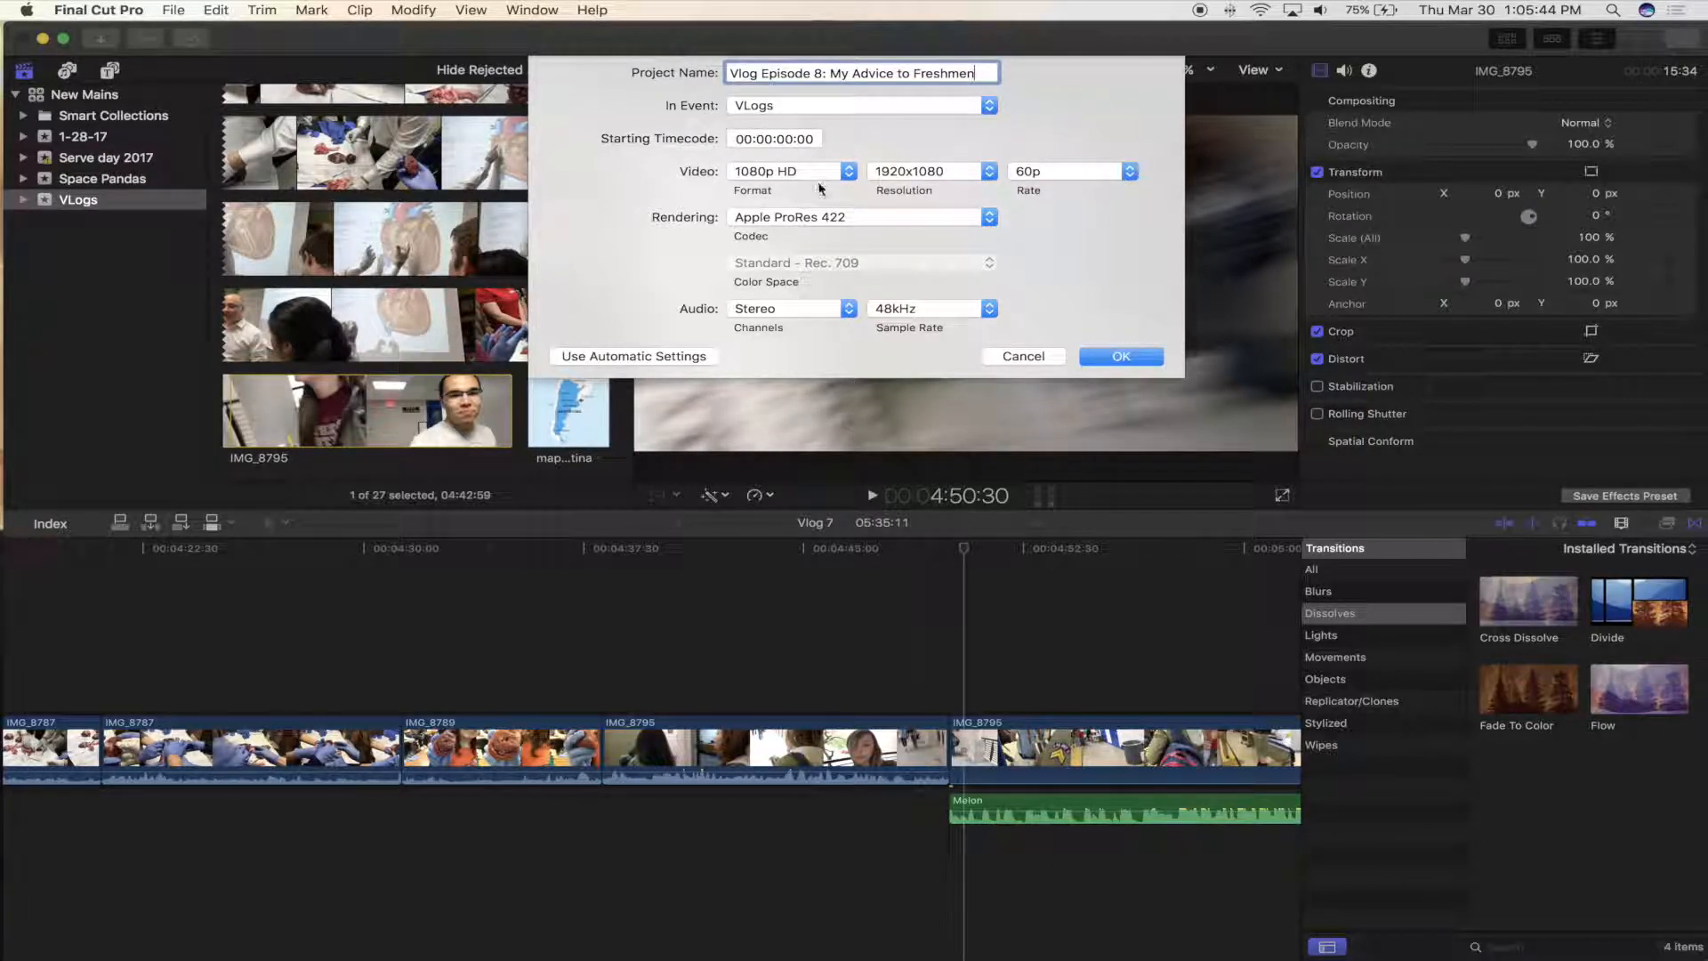
# - Review the format, codec and audio choices, keep 1080p HD, Apple ProRes 422 and Stereo, and create the project
pyautogui.click(781, 174)
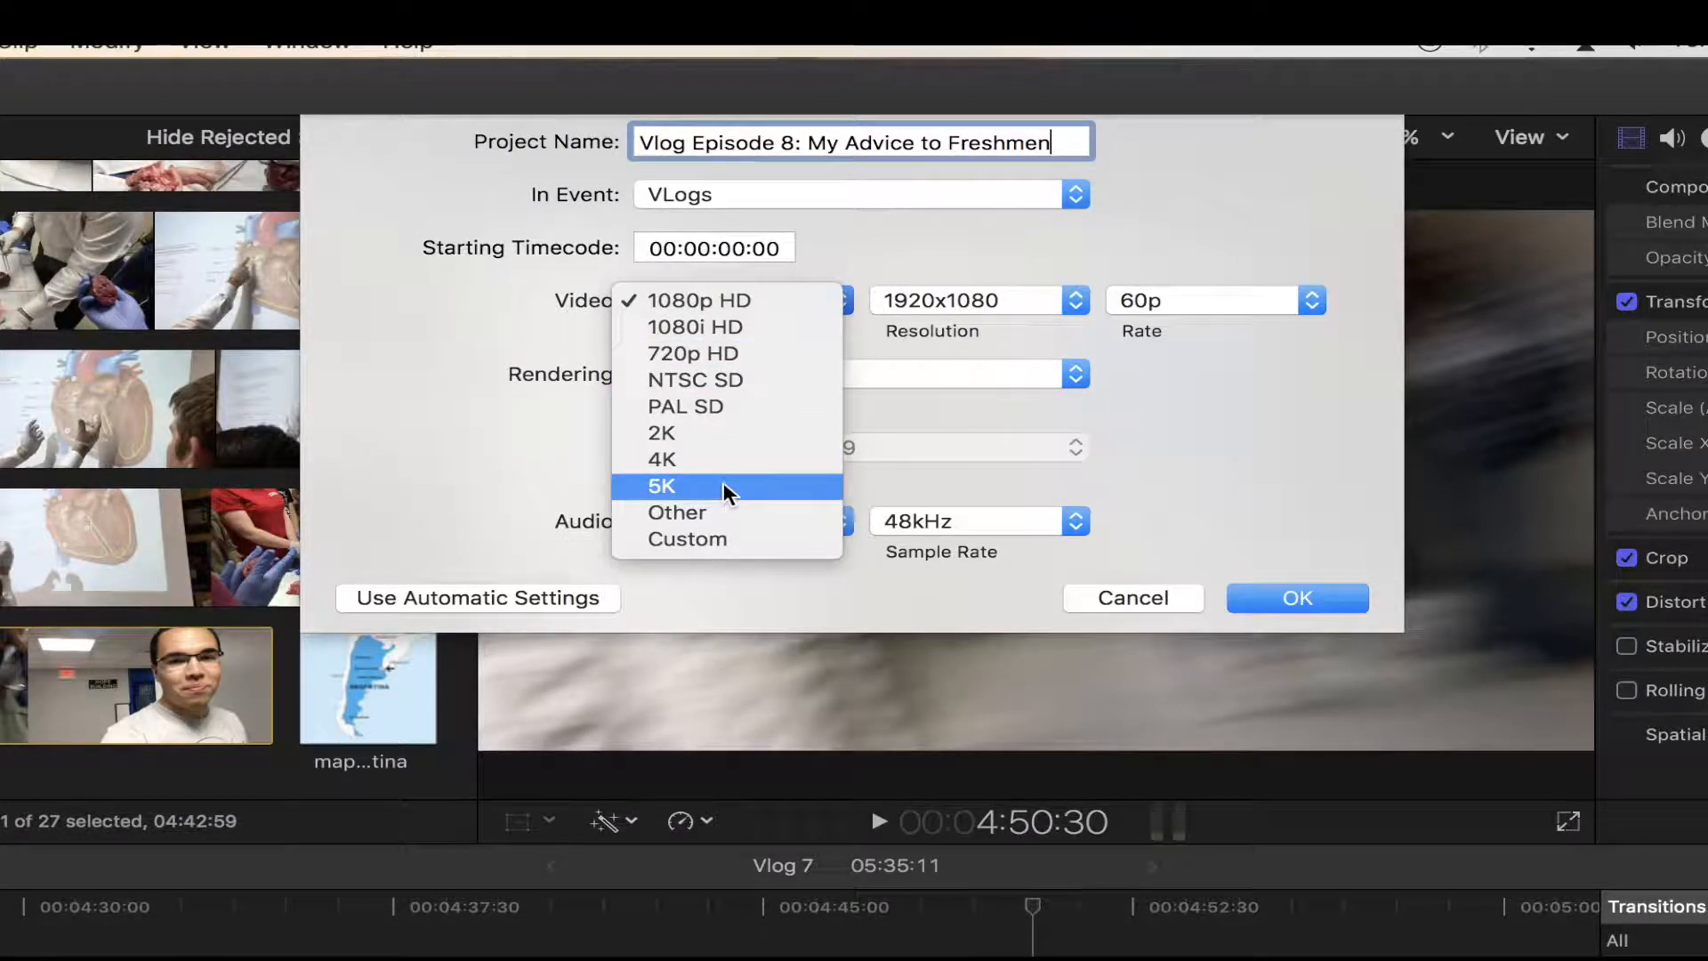
pyautogui.click(798, 303)
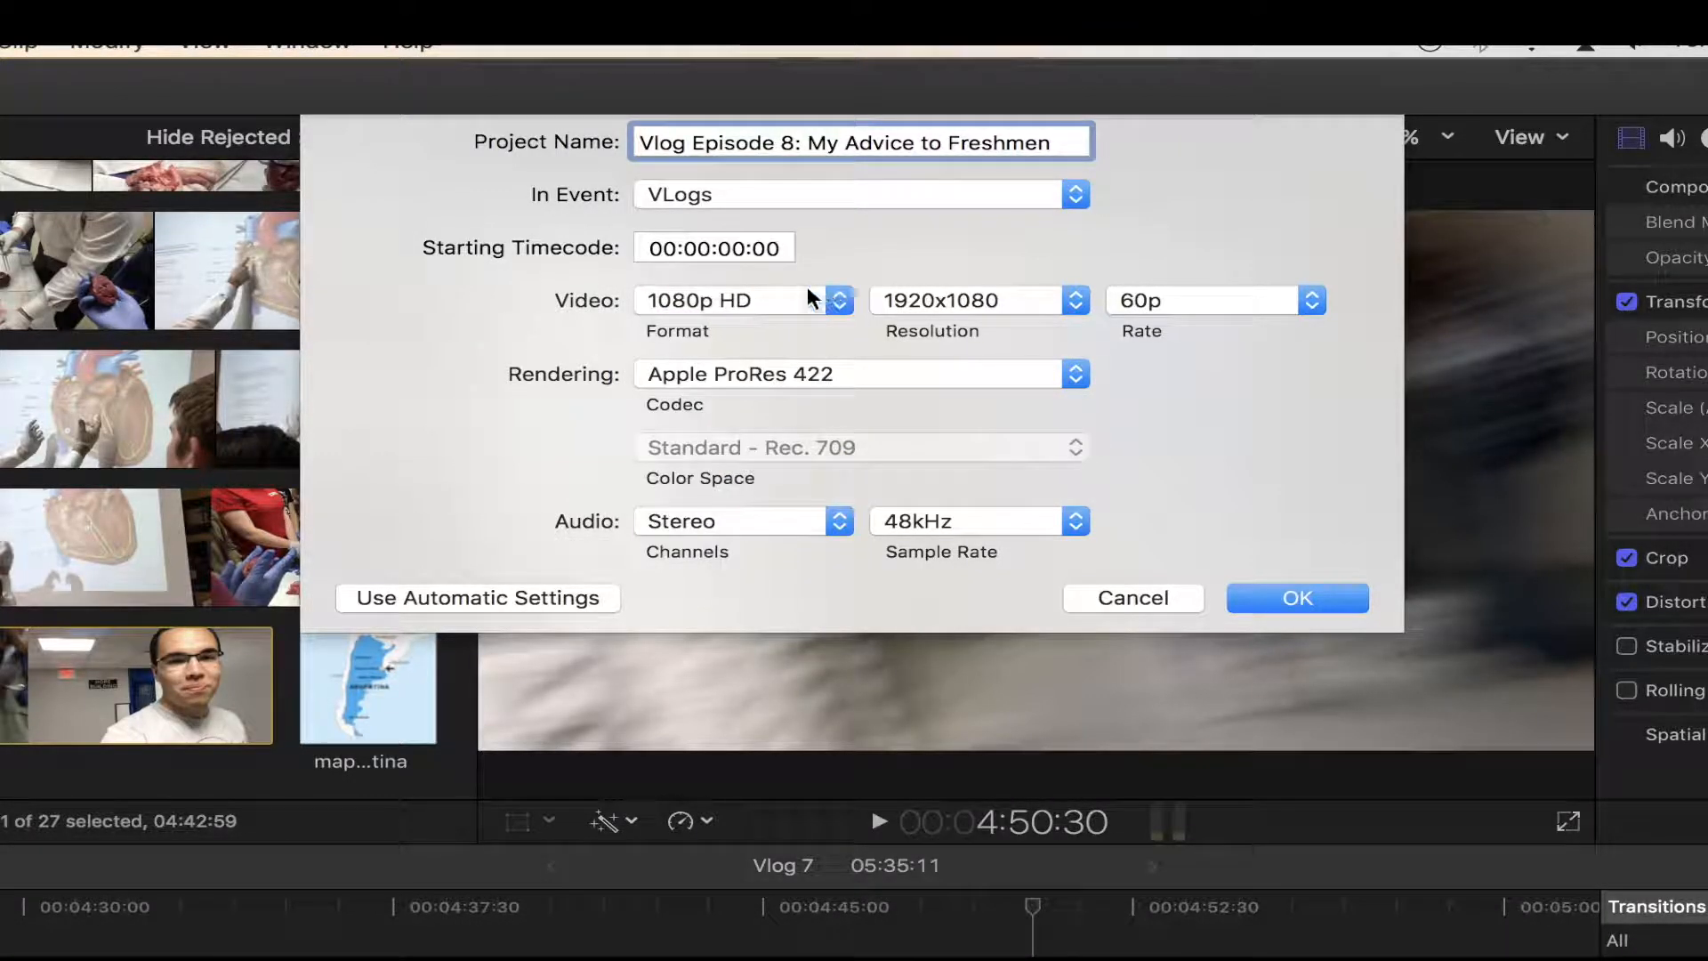
pyautogui.click(803, 303)
pyautogui.click(808, 302)
pyautogui.click(1031, 374)
pyautogui.click(1032, 374)
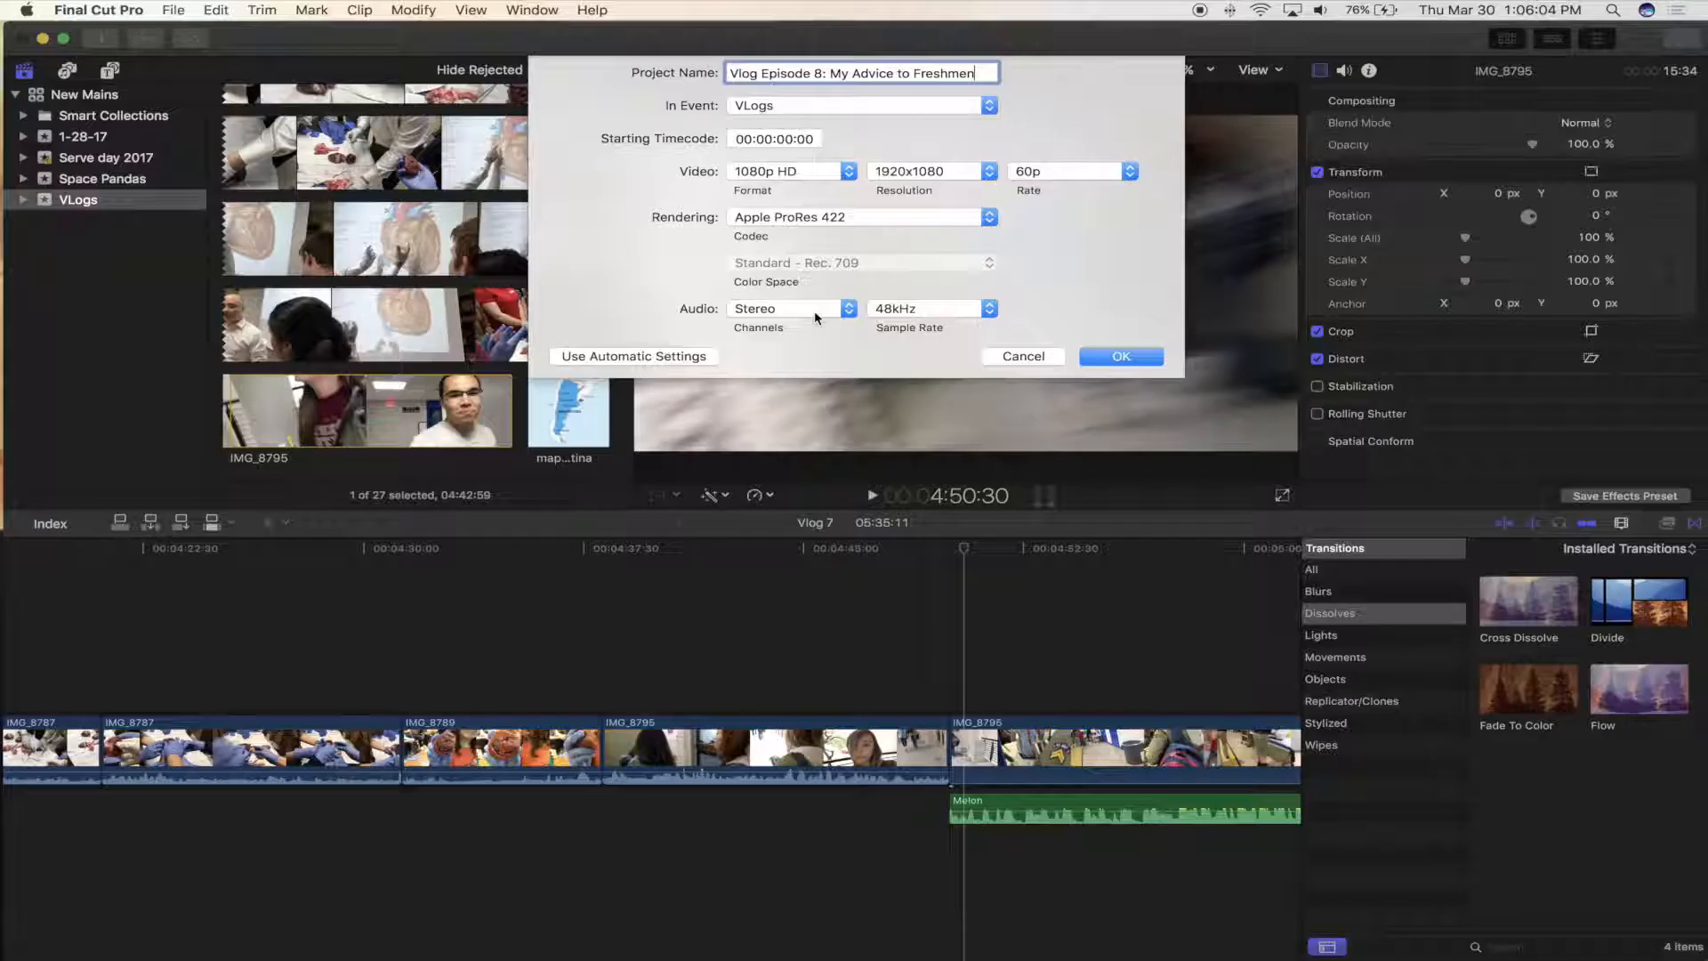
pyautogui.click(784, 523)
pyautogui.click(815, 310)
pyautogui.click(1110, 356)
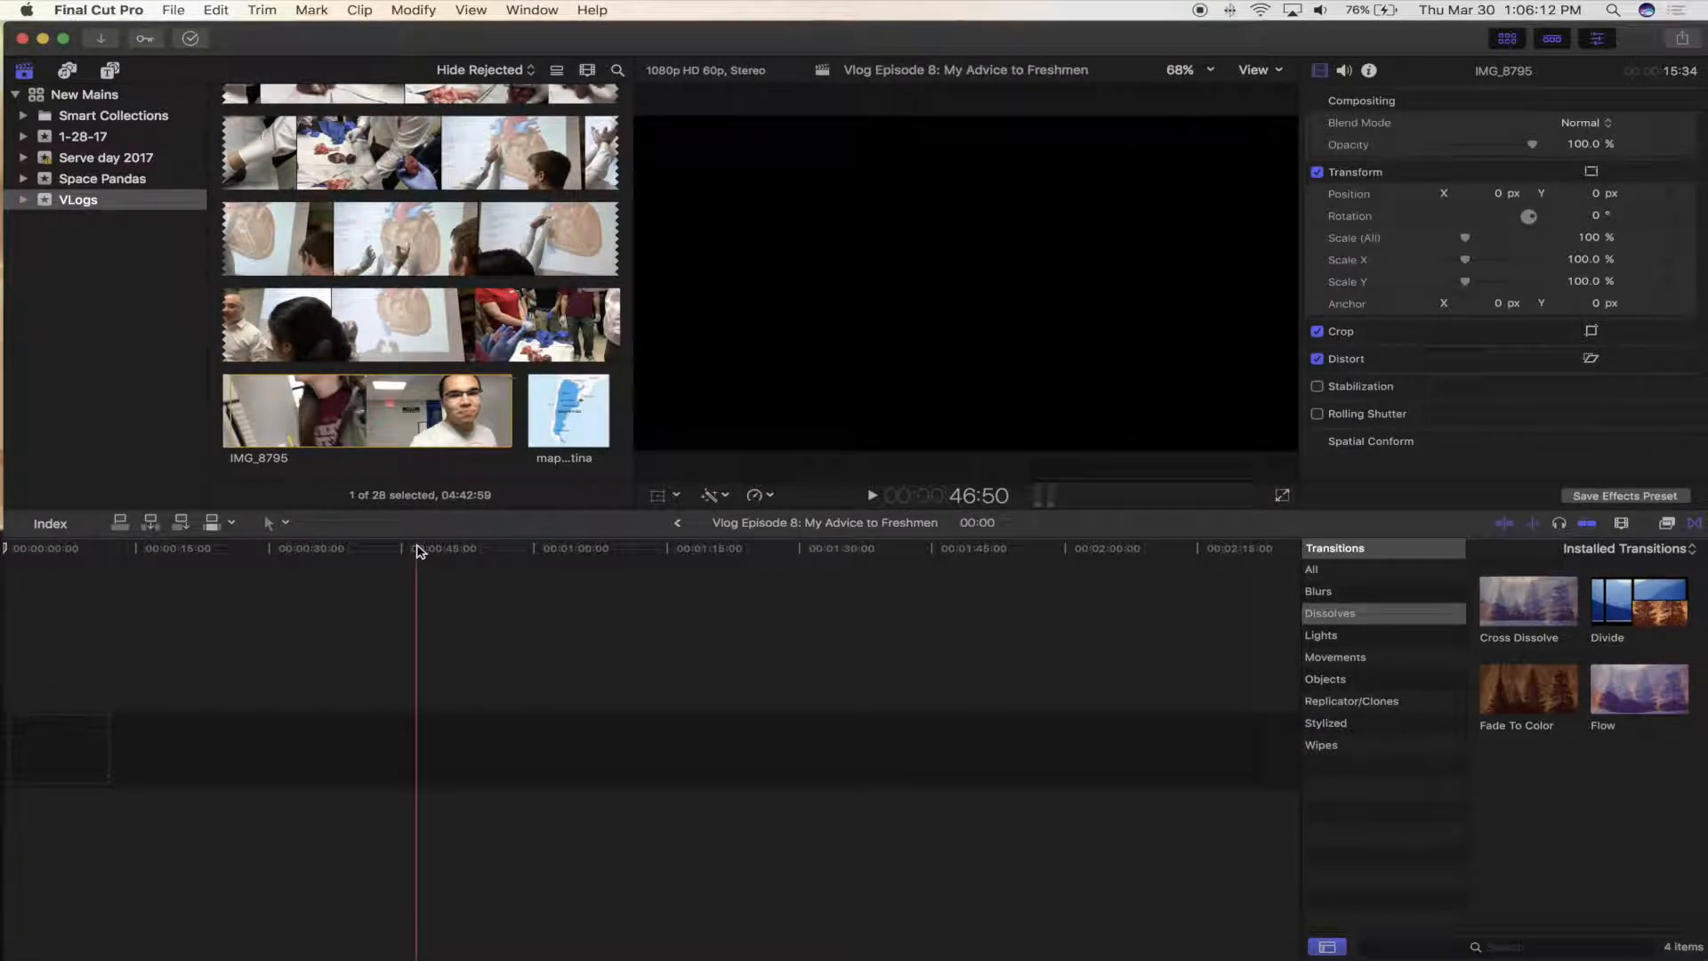
# - Locate and select the Vlog Episode 8 project among the VLogs event's projects
pyautogui.scroll(5, 406, 409)
pyautogui.scroll(5, 406, 410)
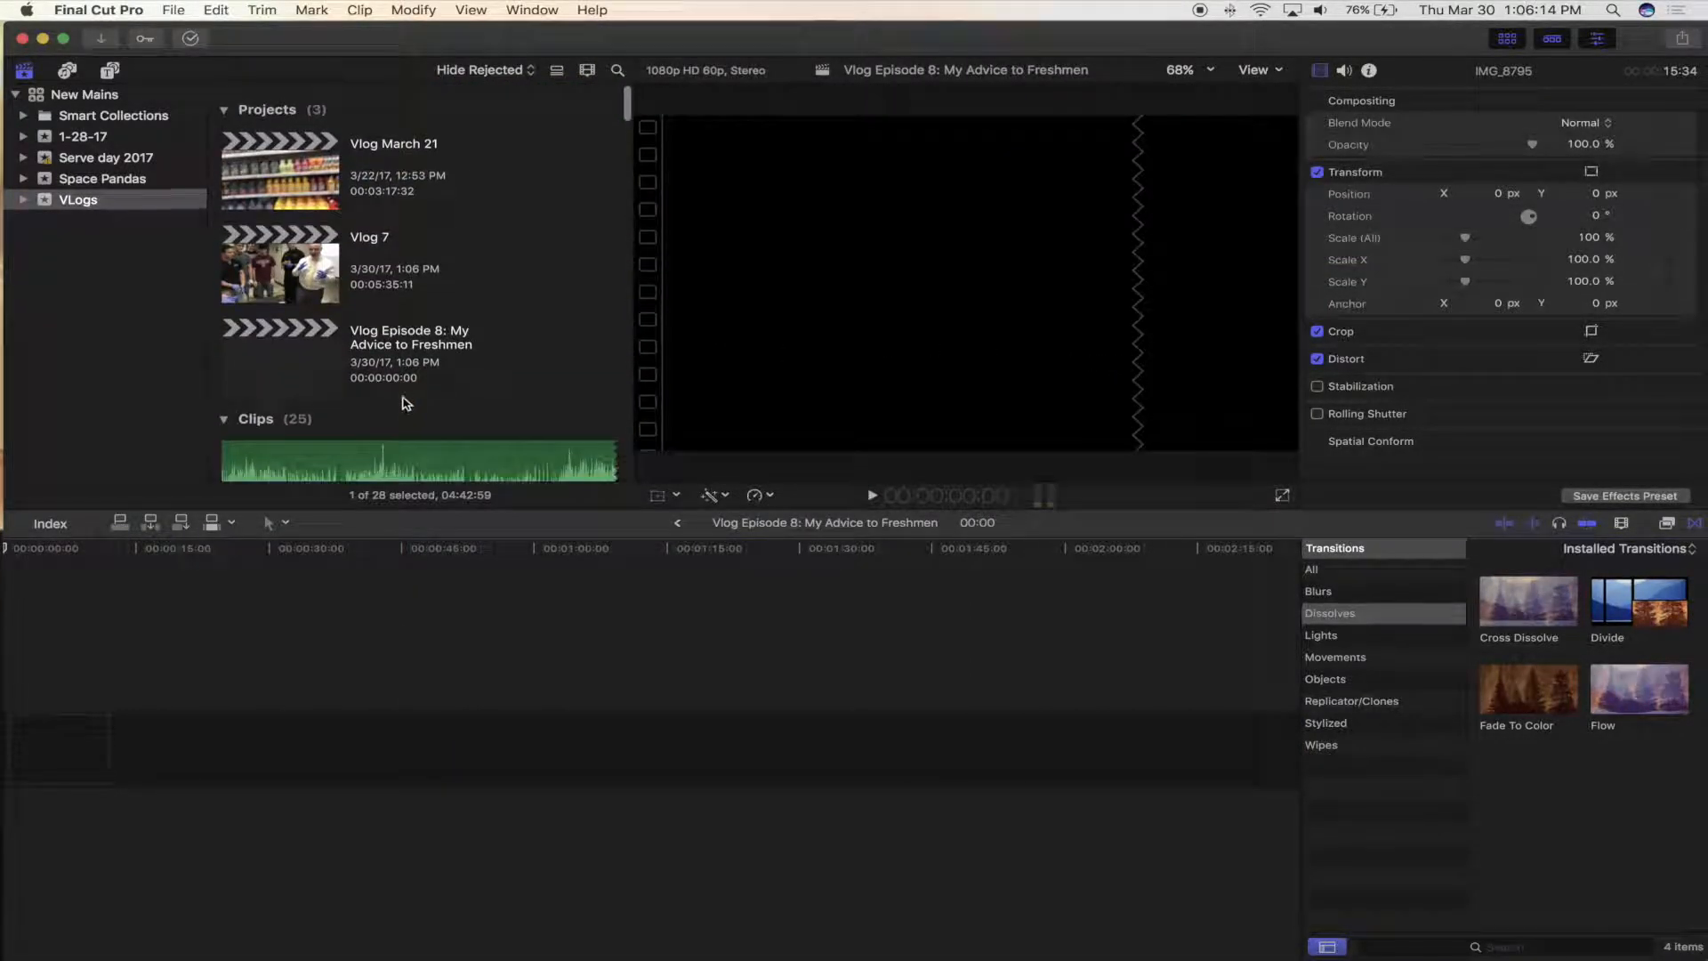
pyautogui.click(265, 353)
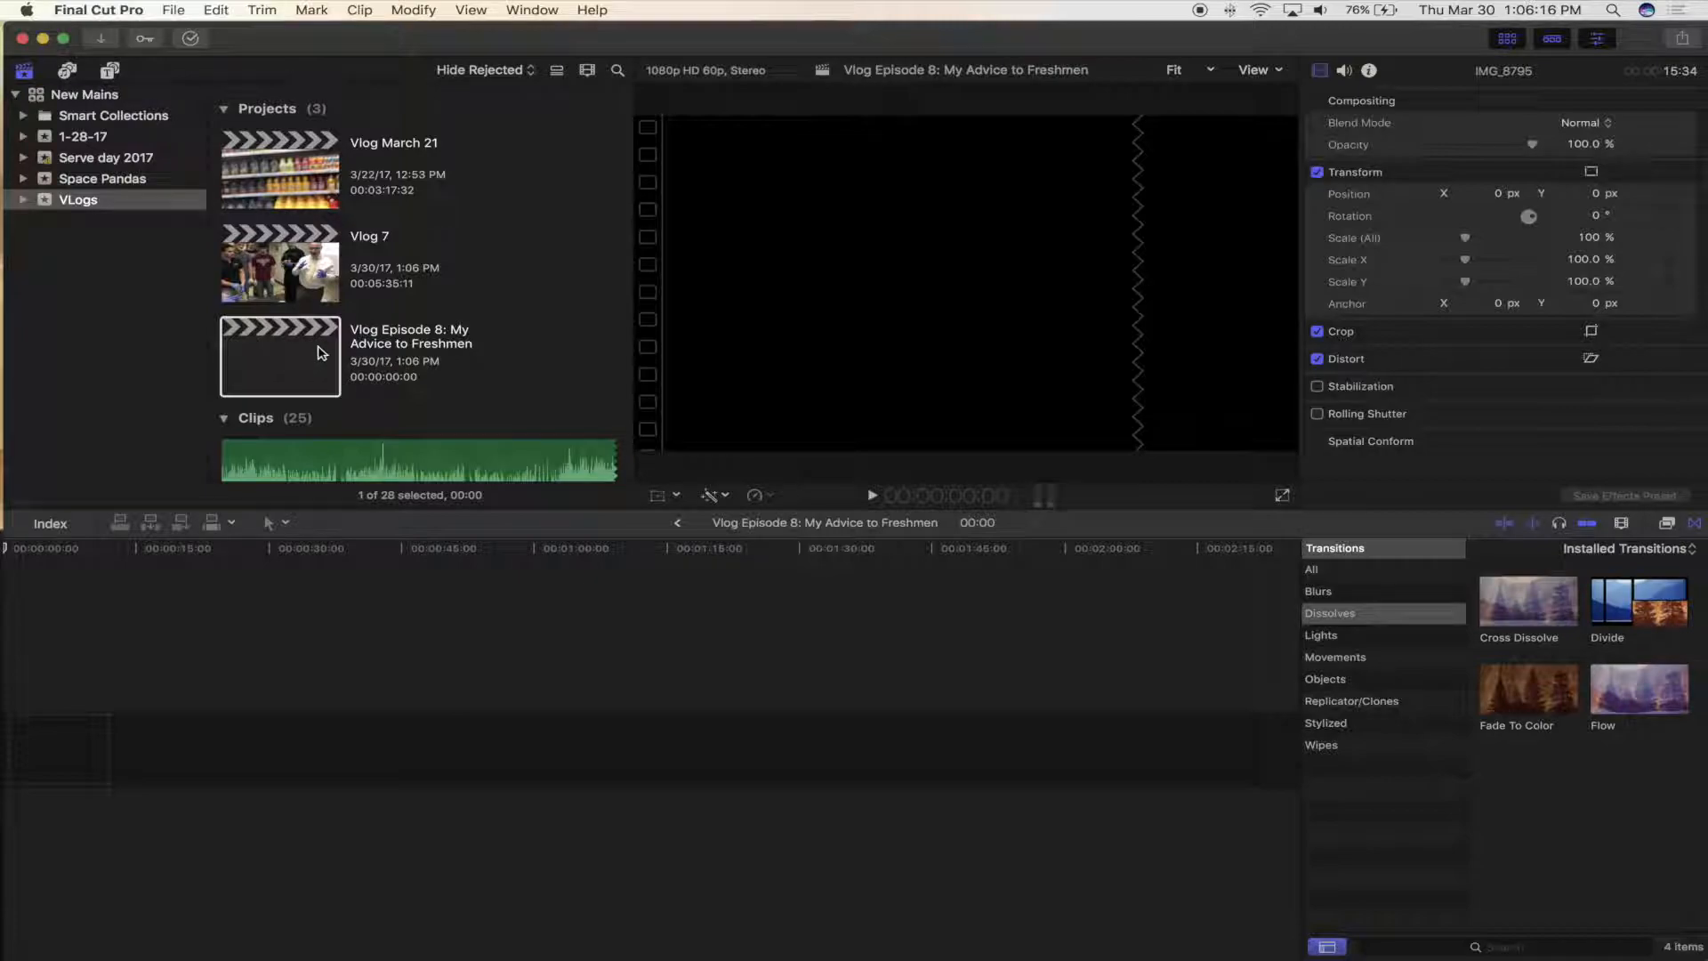
pyautogui.scroll(-2, 333, 338)
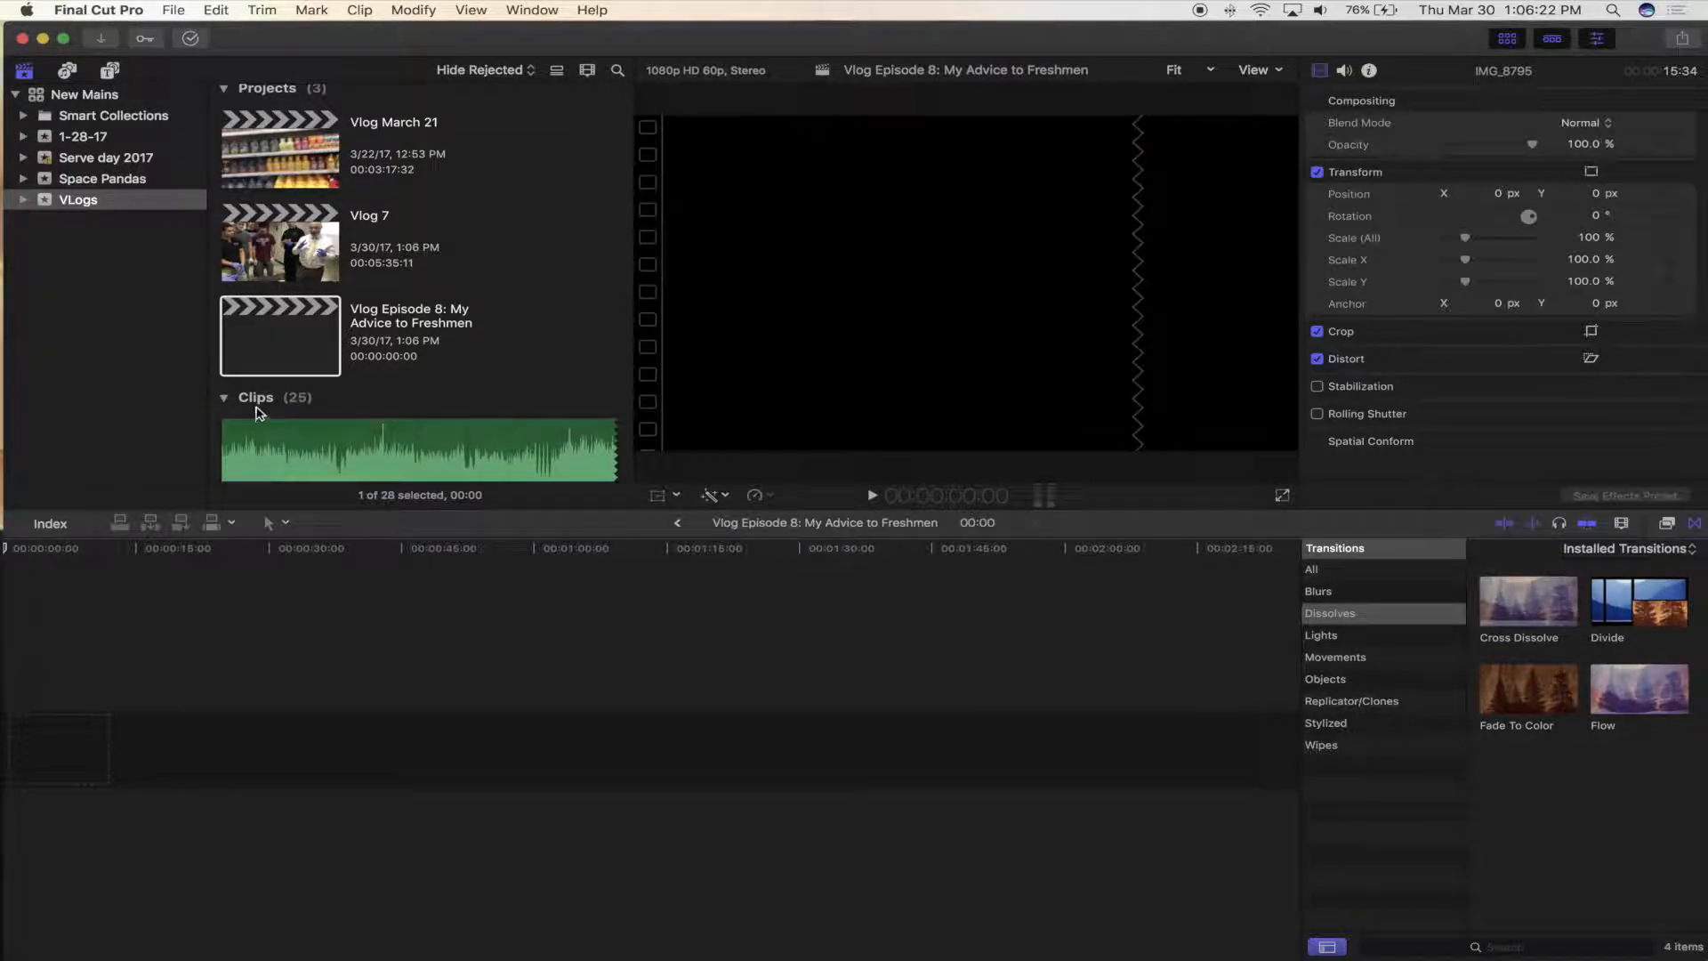
pyautogui.click(297, 351)
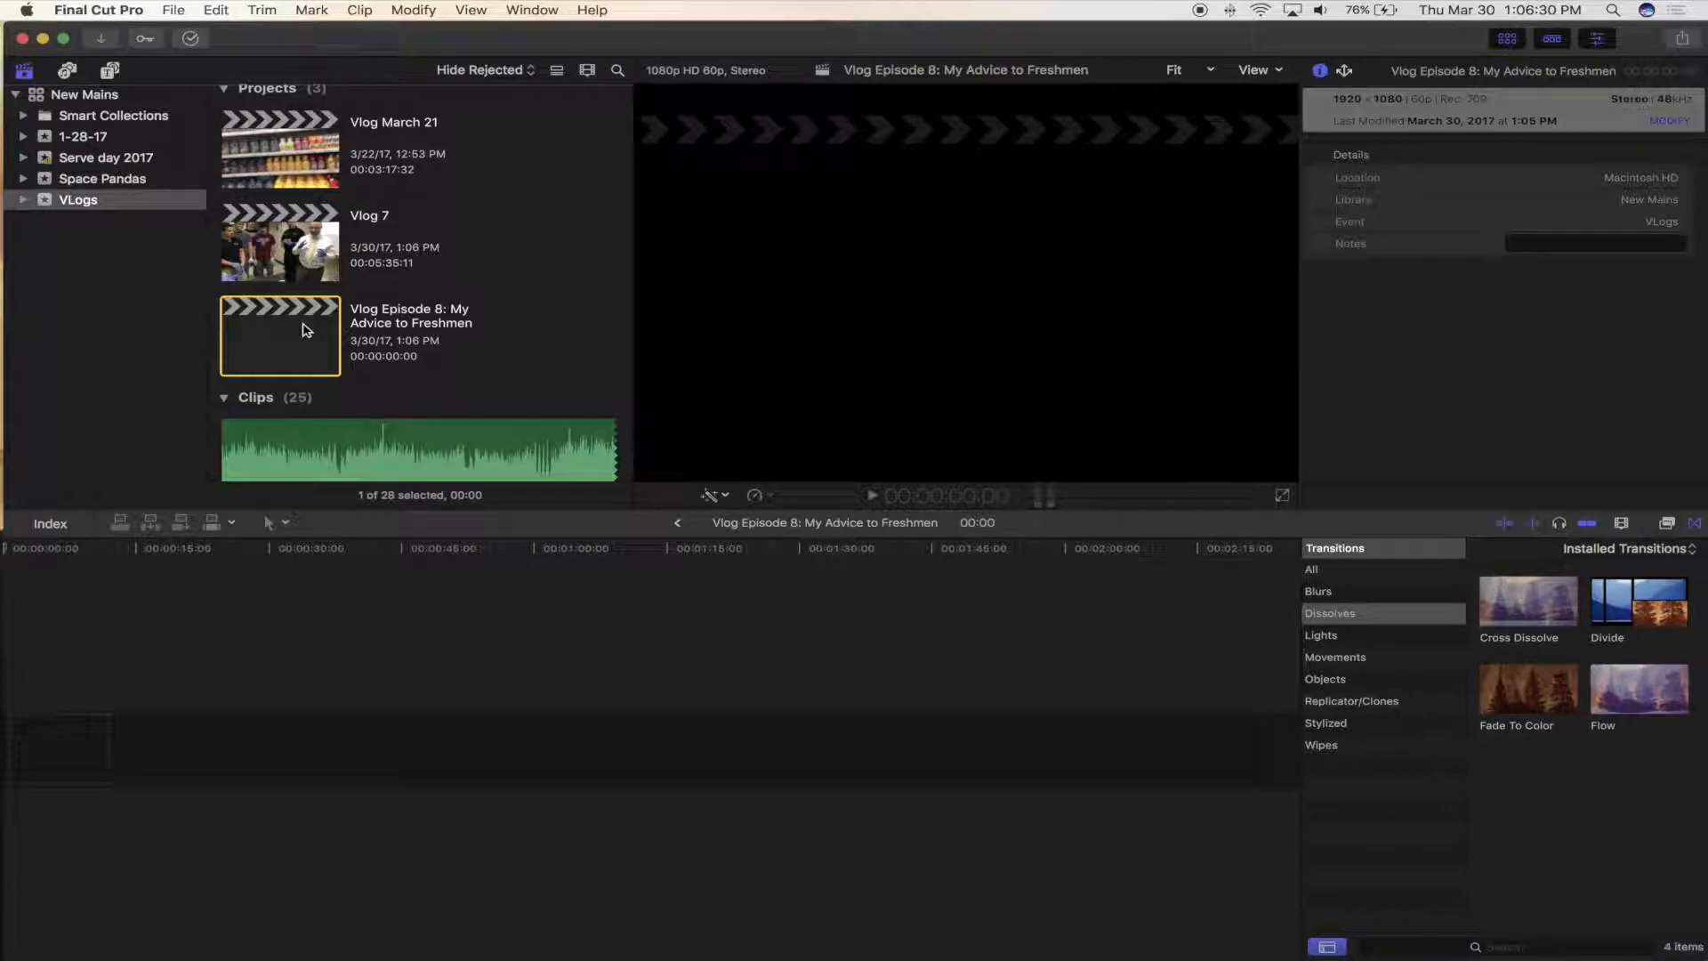
# - Switch to Finder and open the "never give up" footage folder inside final cut mains > Vlogs, keeping the editor visible alongside
pyautogui.moveTo(820, 58); pyautogui.dragTo(299, 8)
pyautogui.doubleClick(1269, 266)
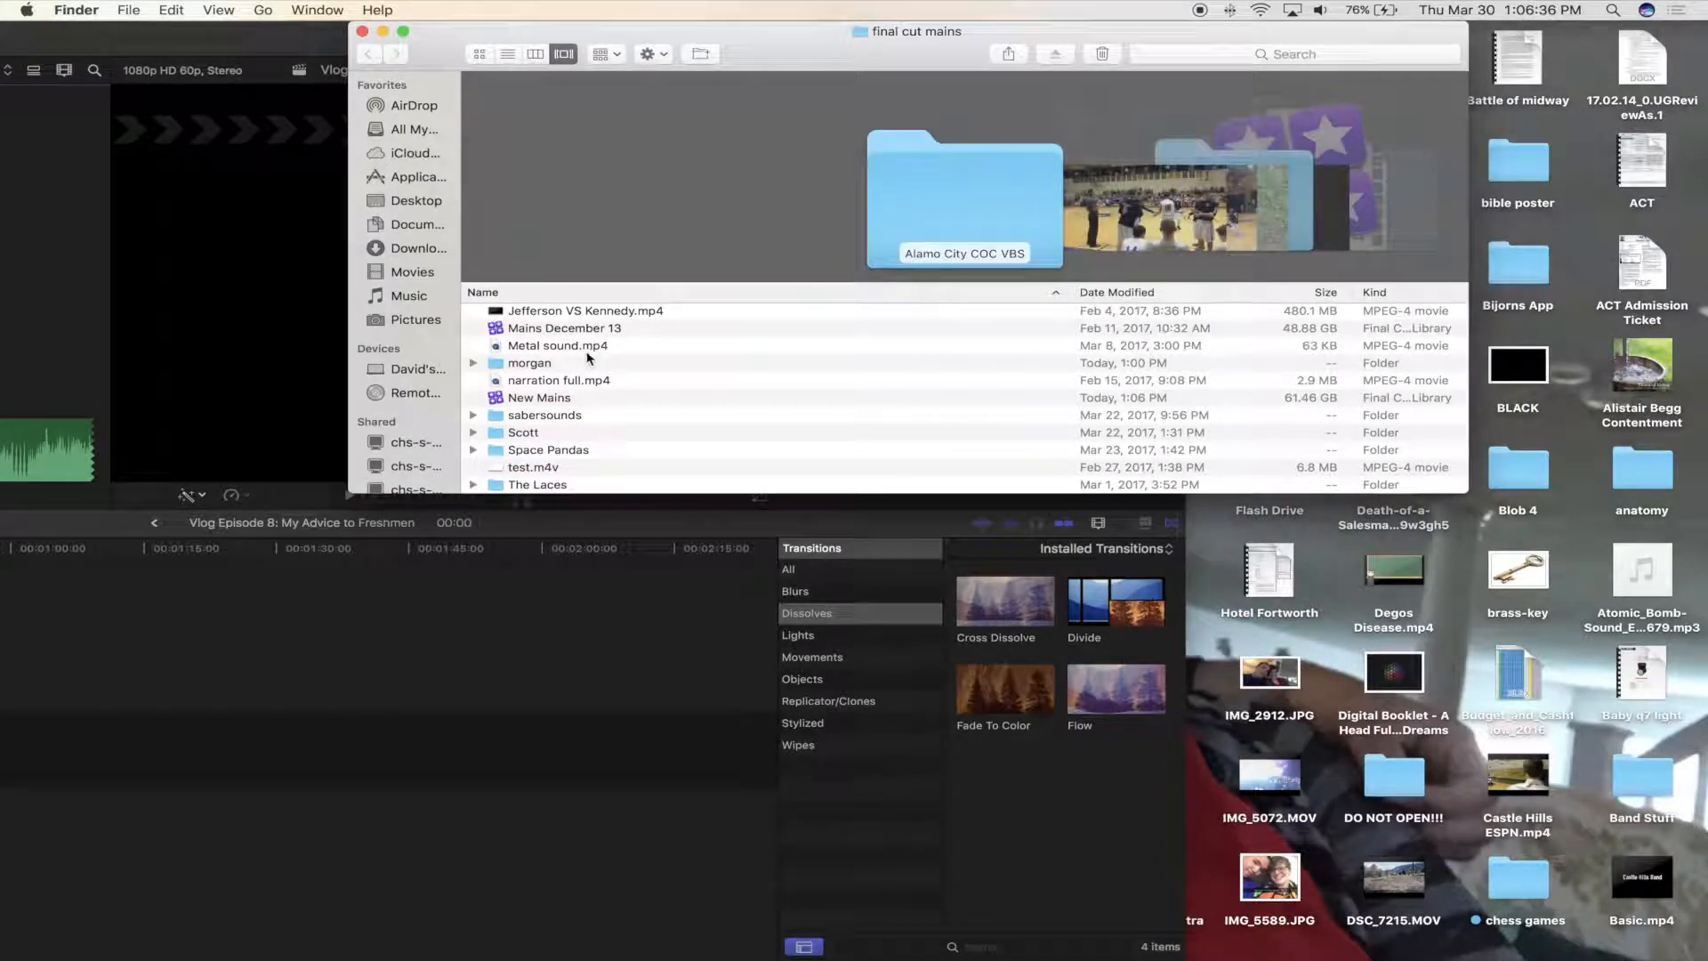
pyautogui.scroll(-3, 580, 356)
pyautogui.doubleClick(527, 485)
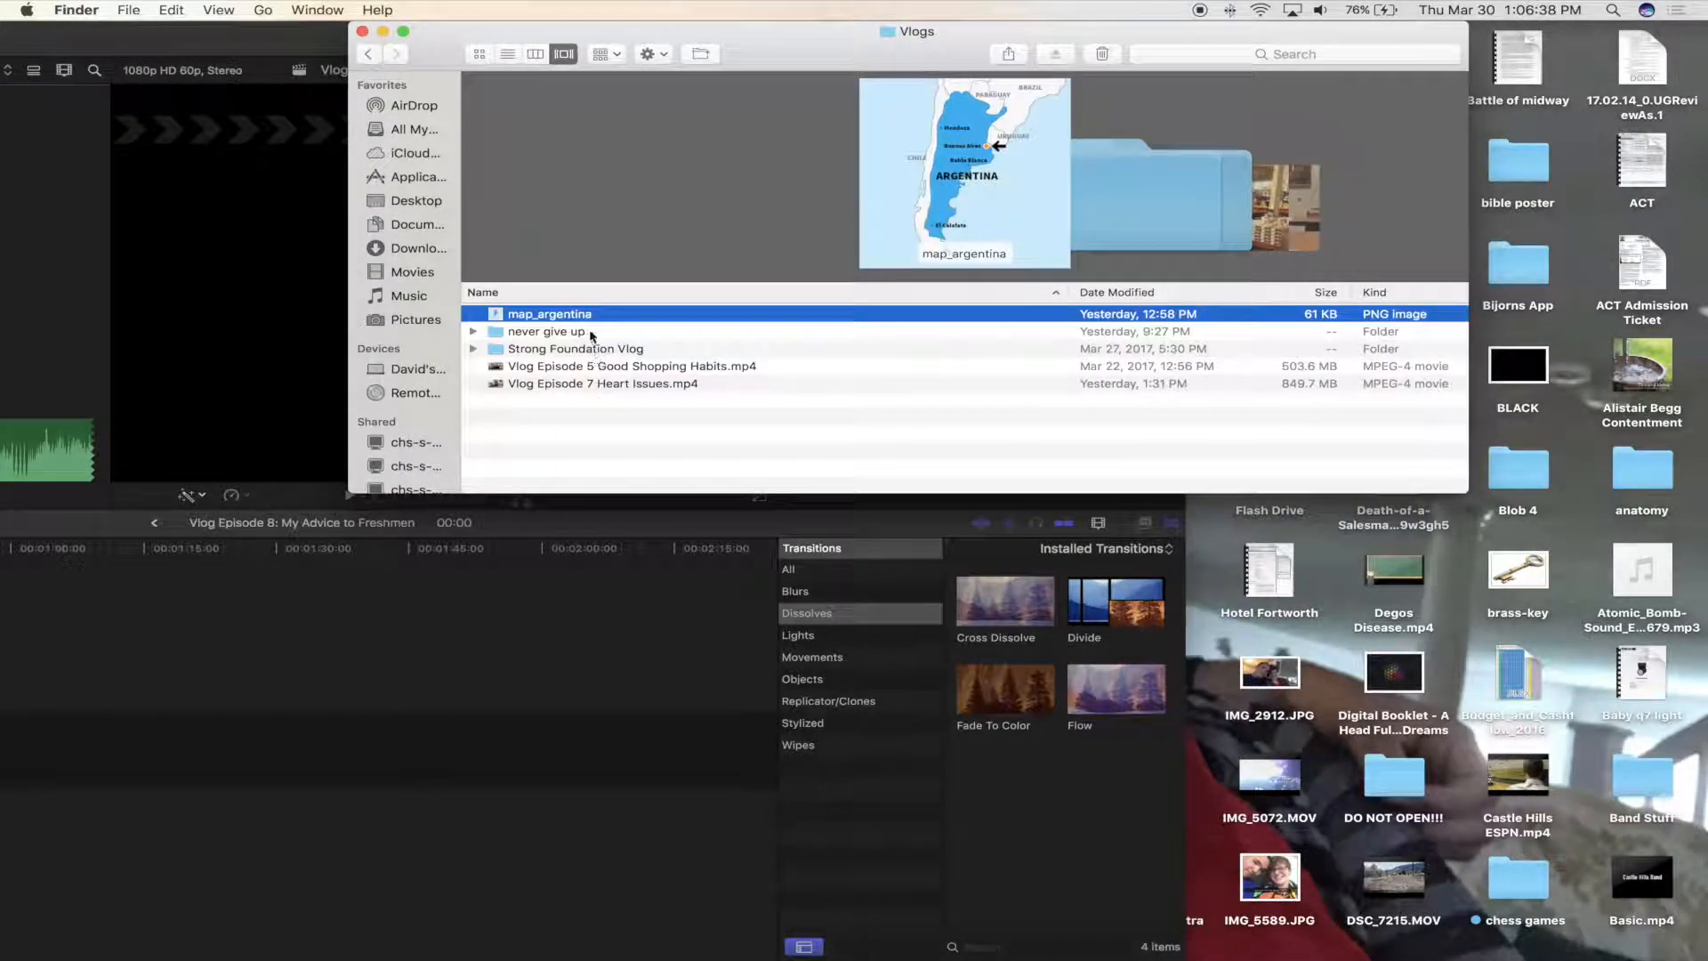
pyautogui.doubleClick(578, 331)
pyautogui.moveTo(787, 33); pyautogui.dragTo(1014, 32)
# - Import IMG_8809.MOV from the "never give up" folder into the VLogs event and skim through the imported clip
pyautogui.press('Down')
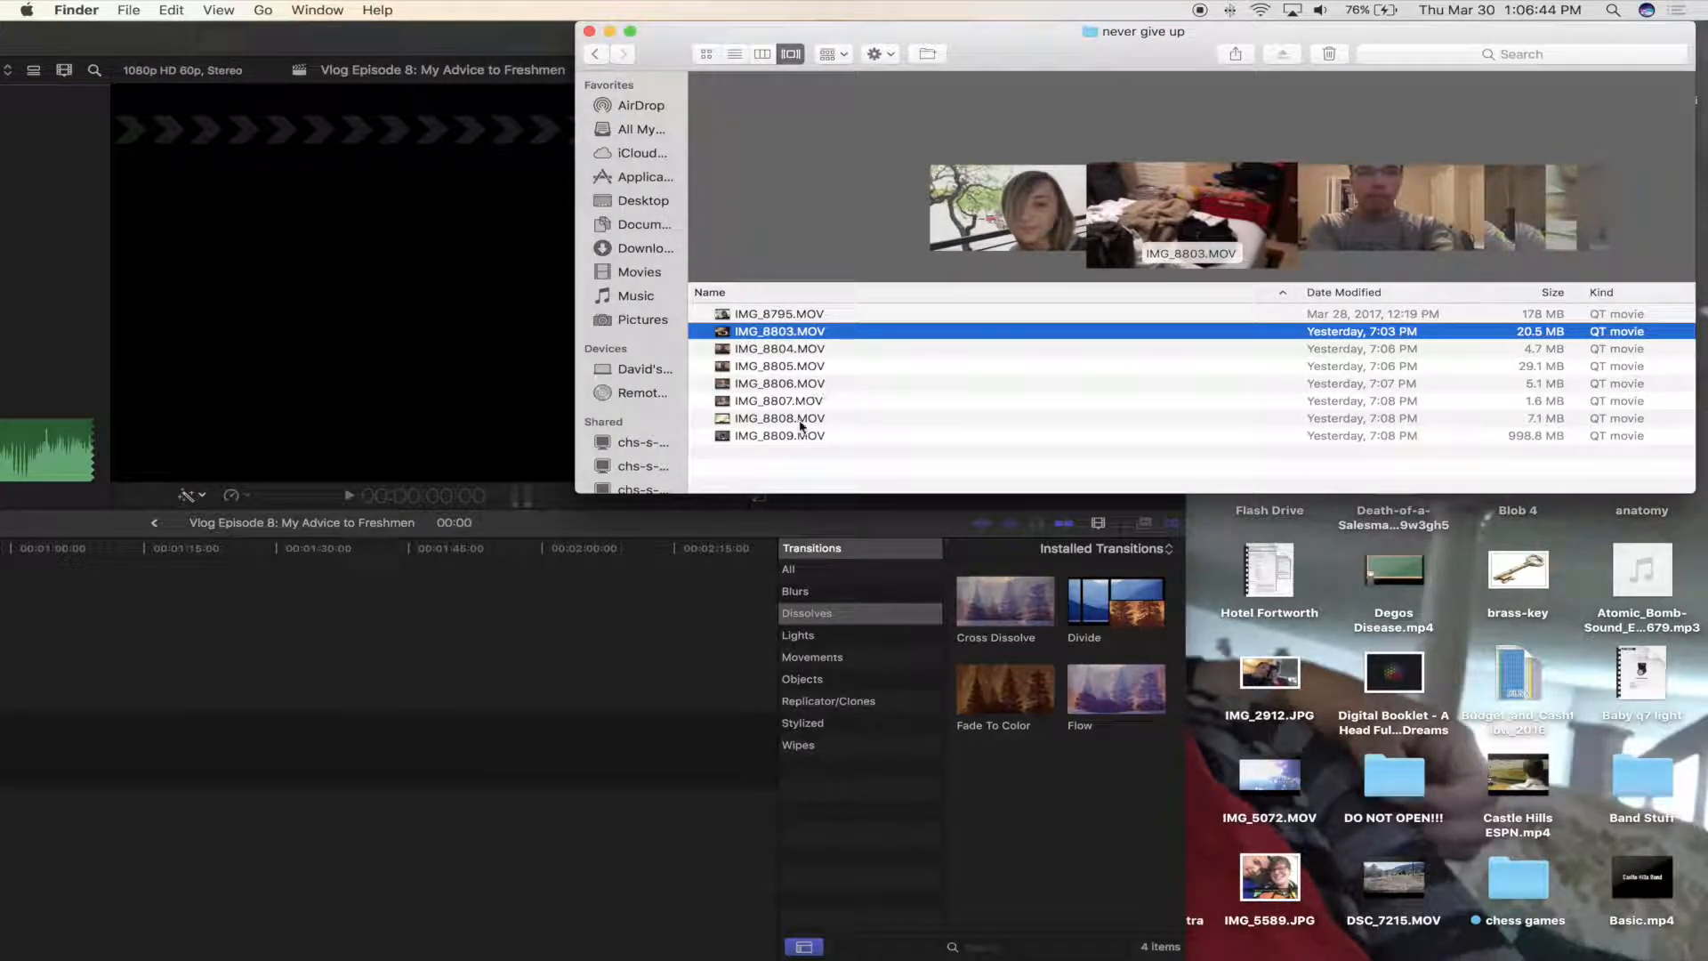
pyautogui.click(812, 385)
pyautogui.click(816, 399)
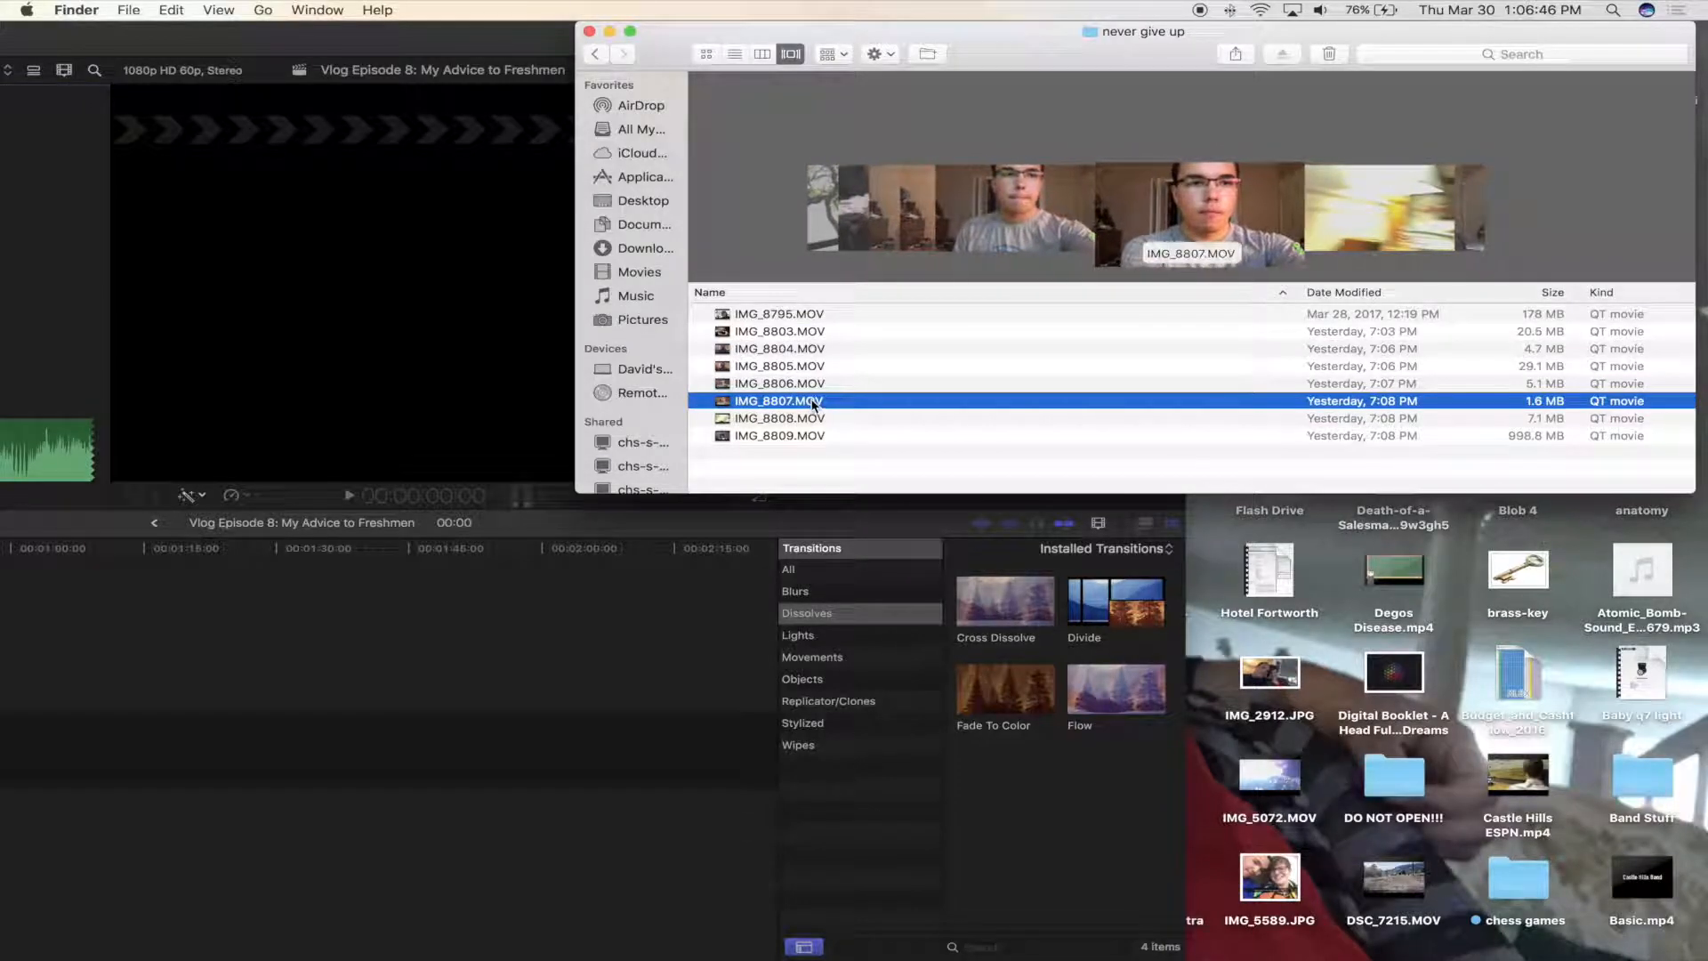
pyautogui.click(815, 436)
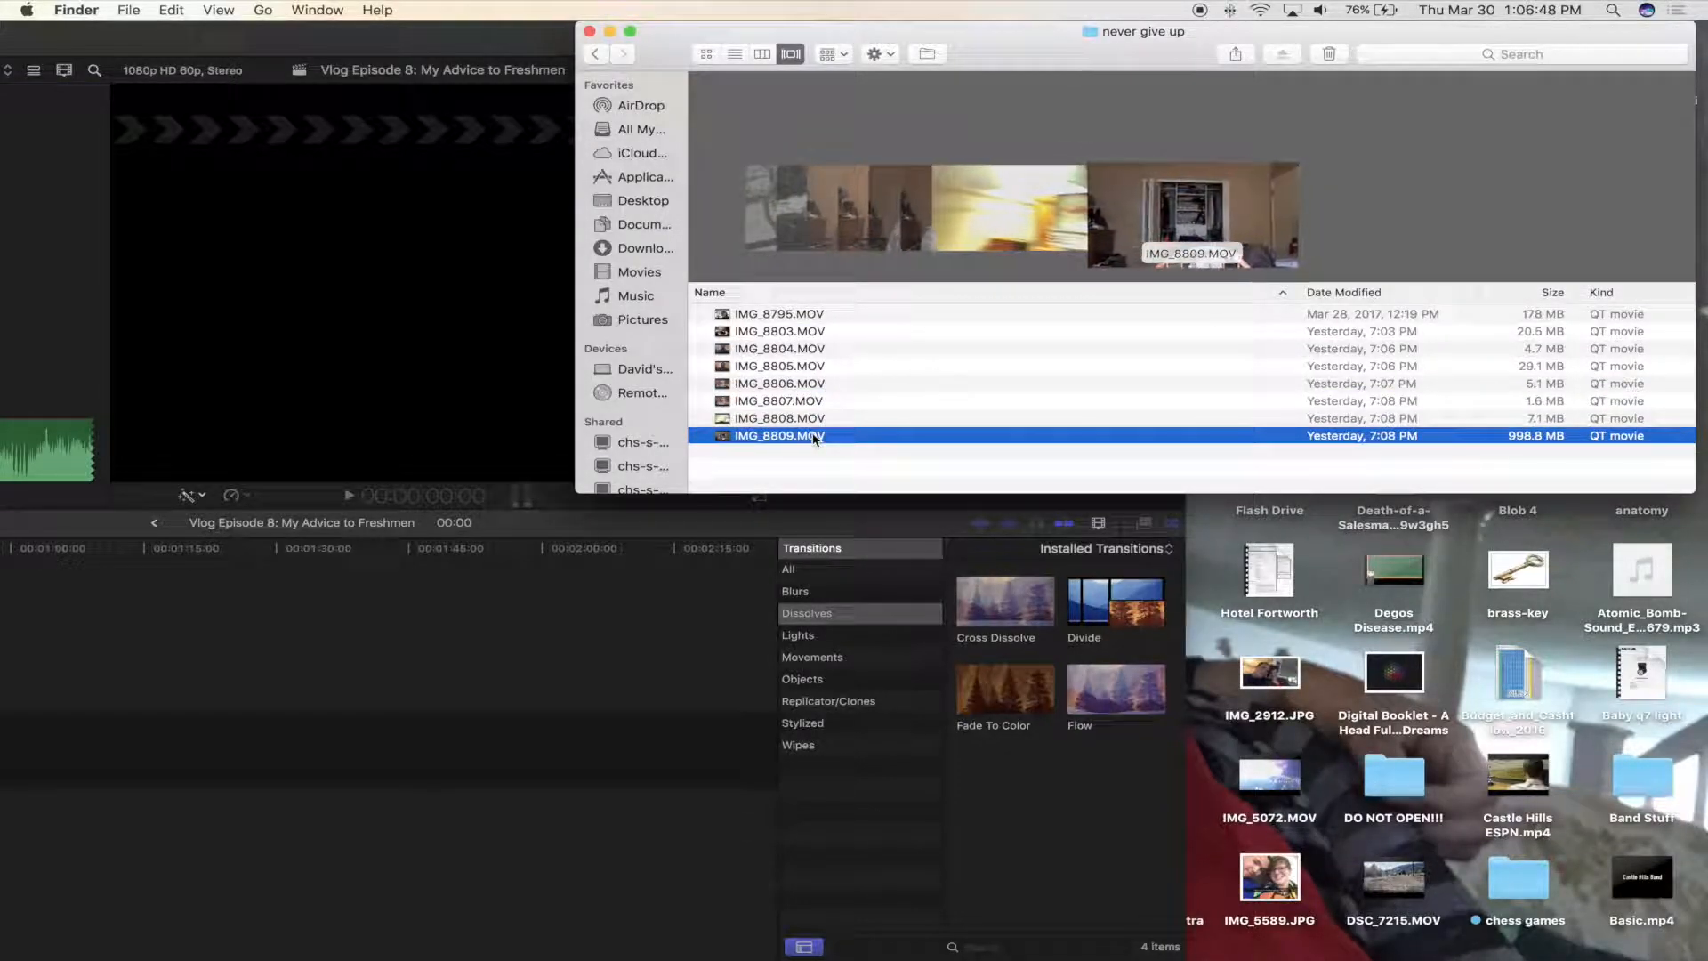
pyautogui.moveTo(816, 436); pyautogui.dragTo(969, 392)
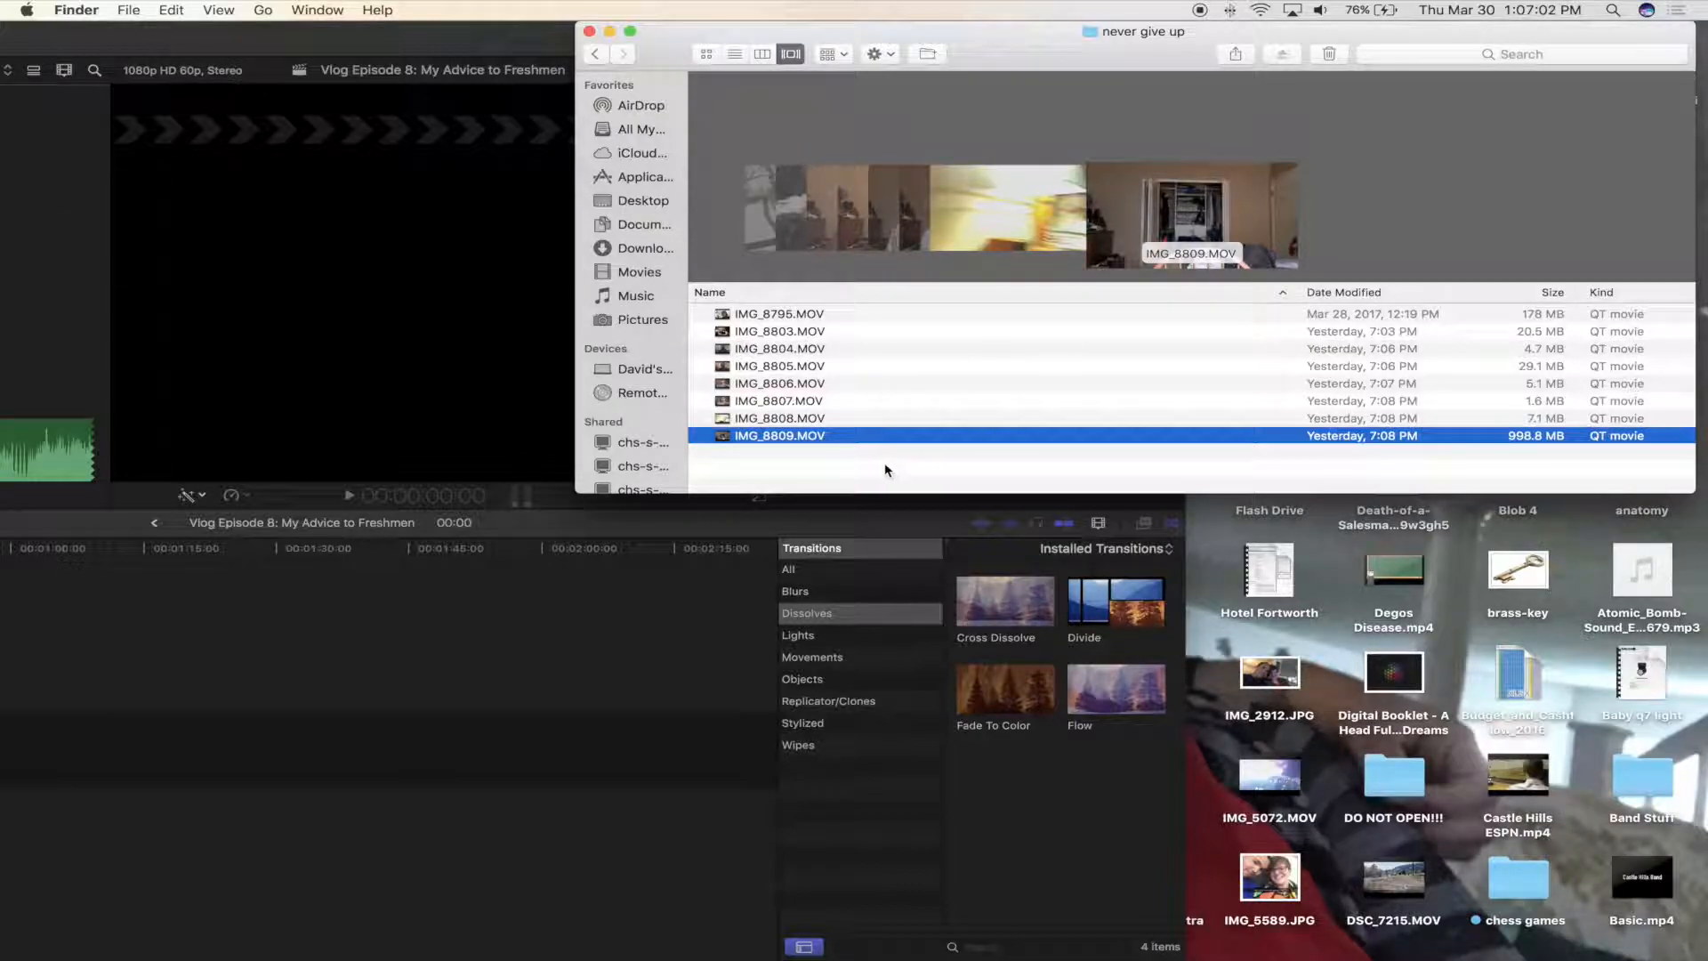
pyautogui.moveTo(893, 442); pyautogui.dragTo(83, 209)
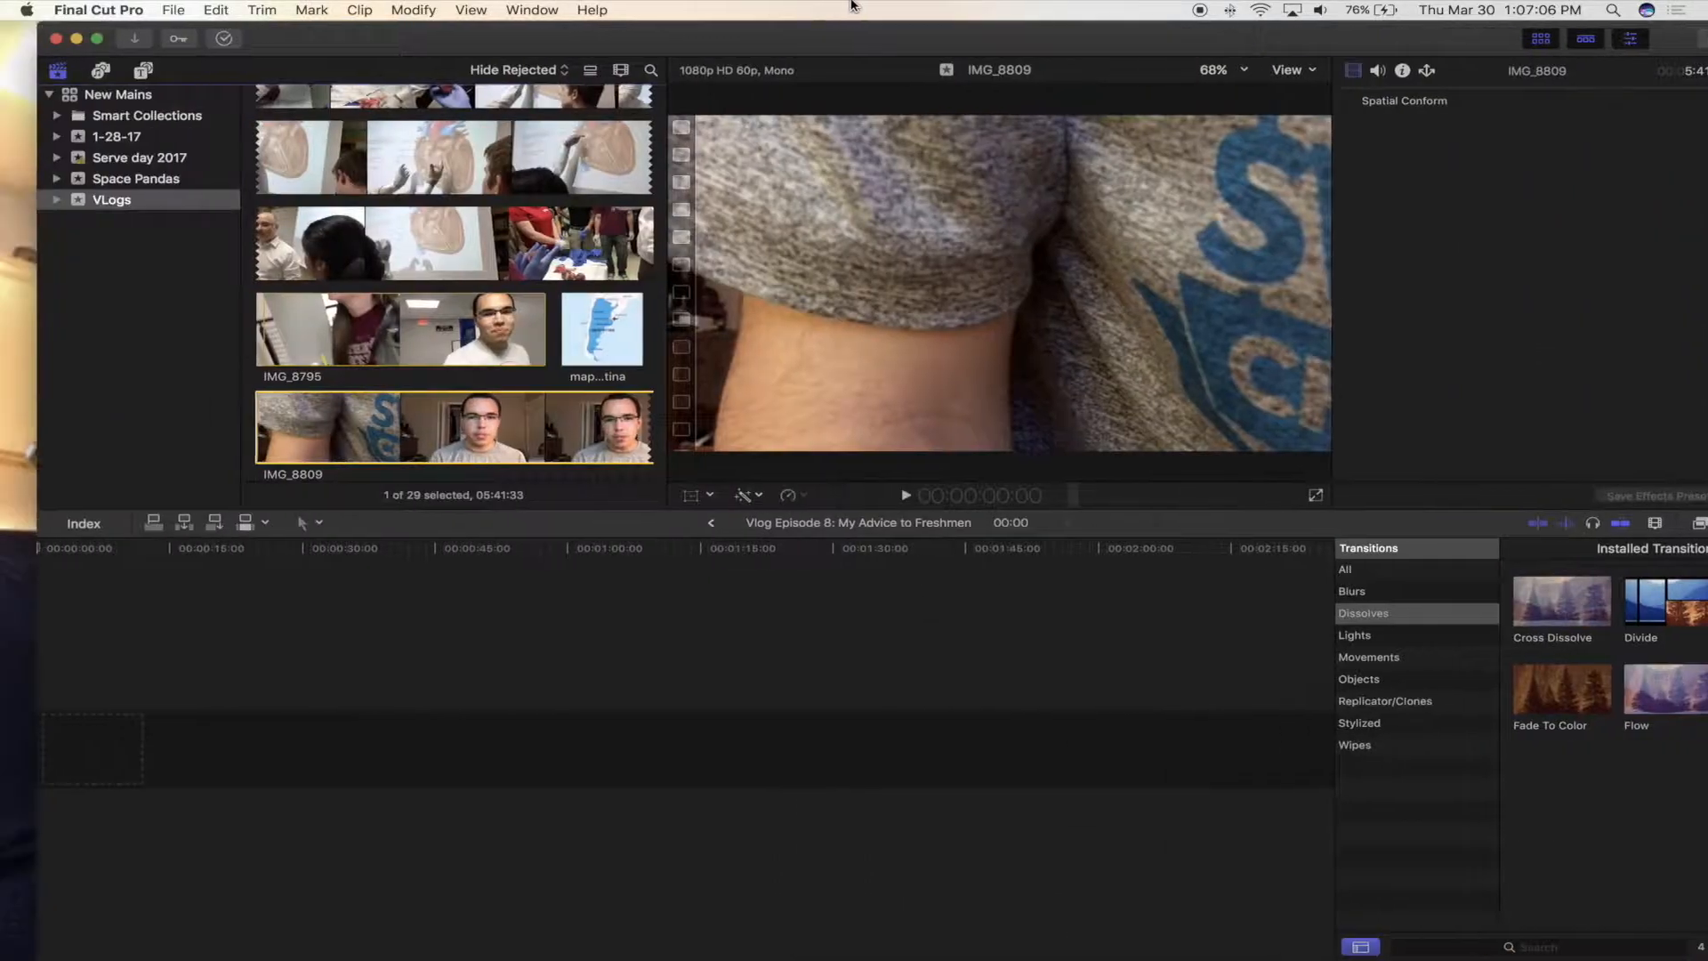
pyautogui.moveTo(291, 44); pyautogui.dragTo(810, 4)
pyautogui.scroll(-5, 534, 338)
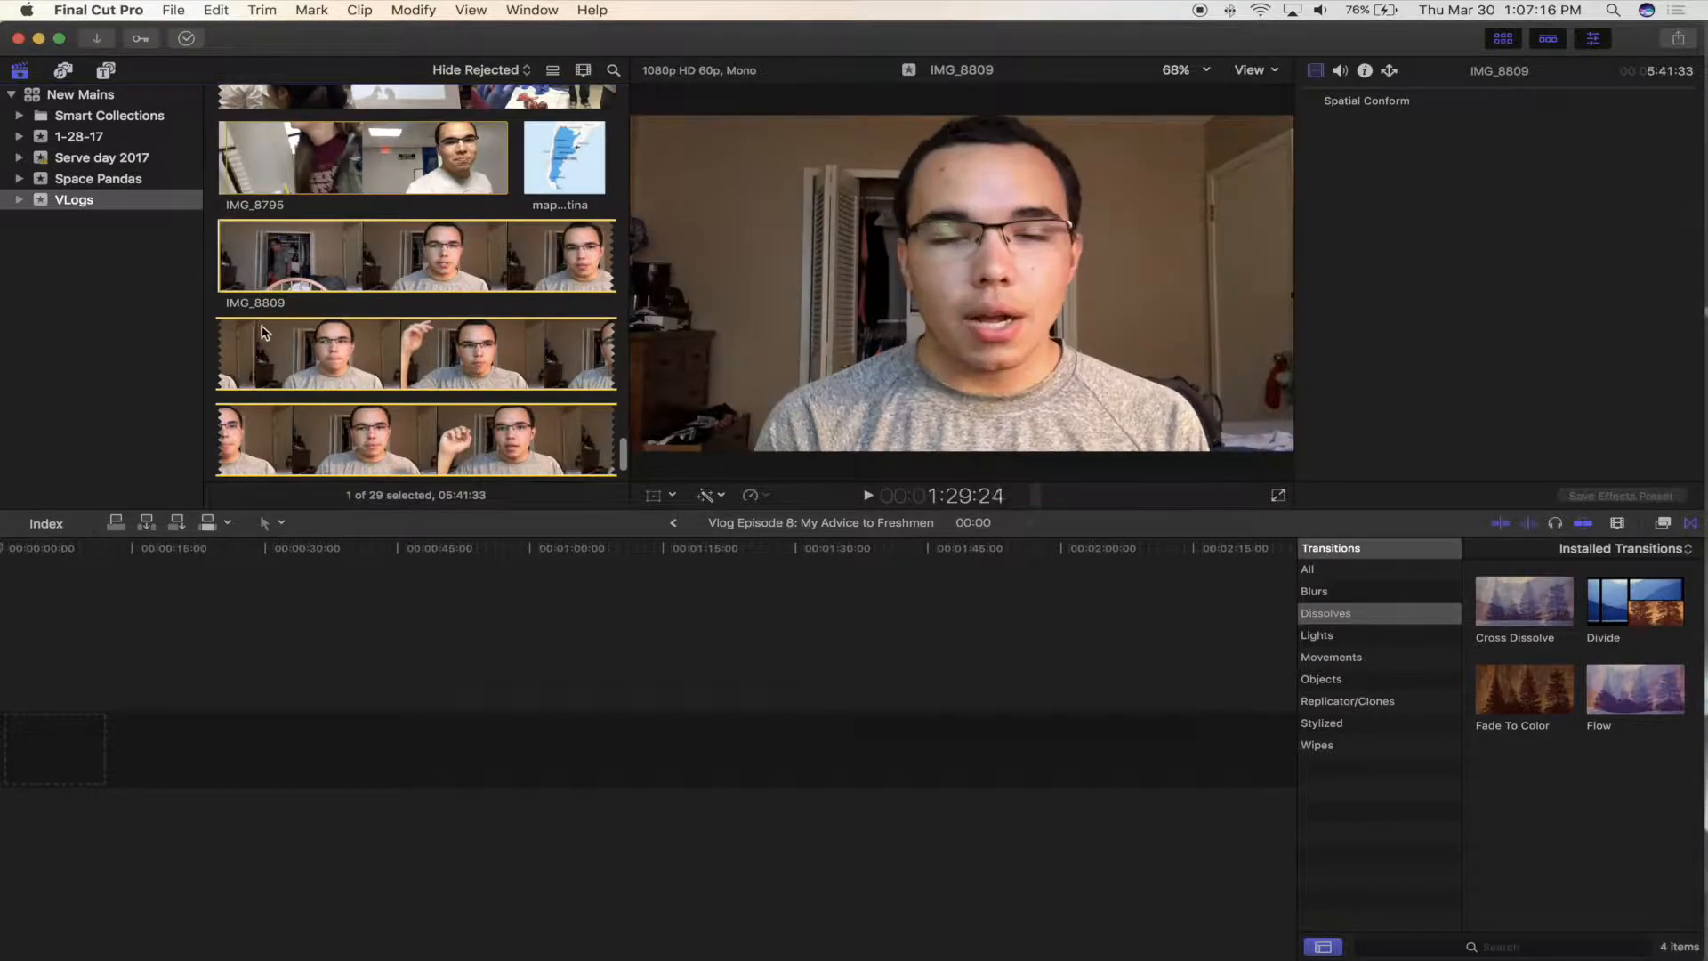
pyautogui.scroll(-3, 463, 418)
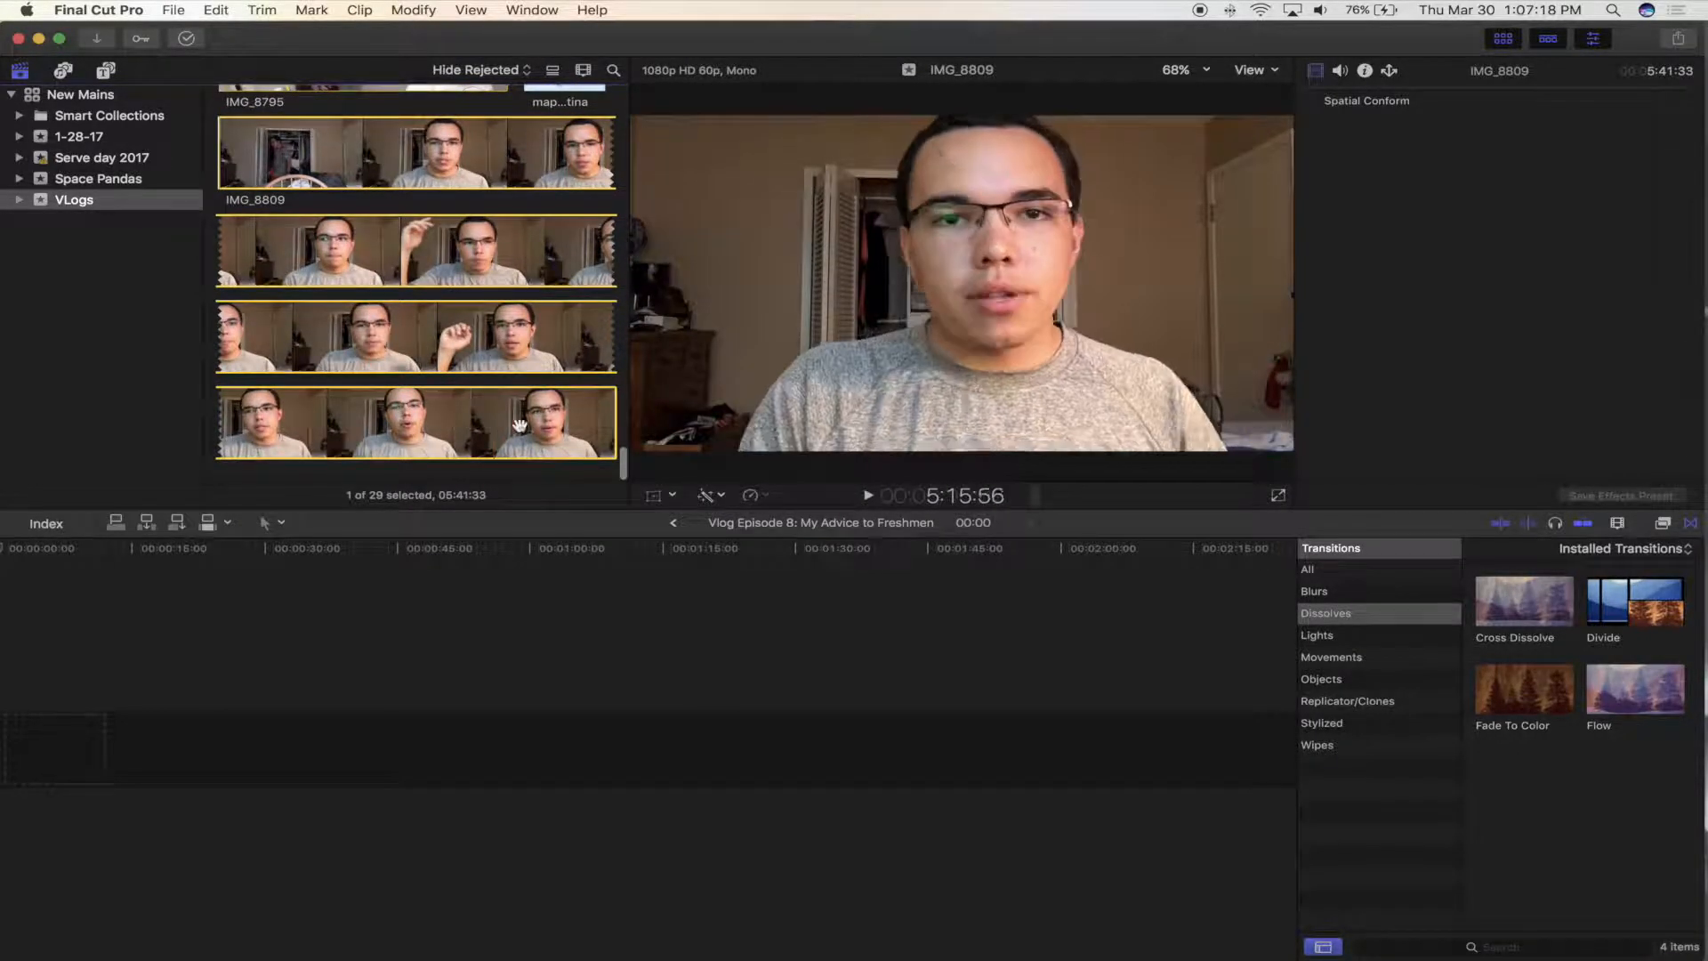
# - Return to the Finder footage folder, preview IMG_8803.MOV and import it into the VLogs event
pyautogui.hotkey('ctrl', 'Up')
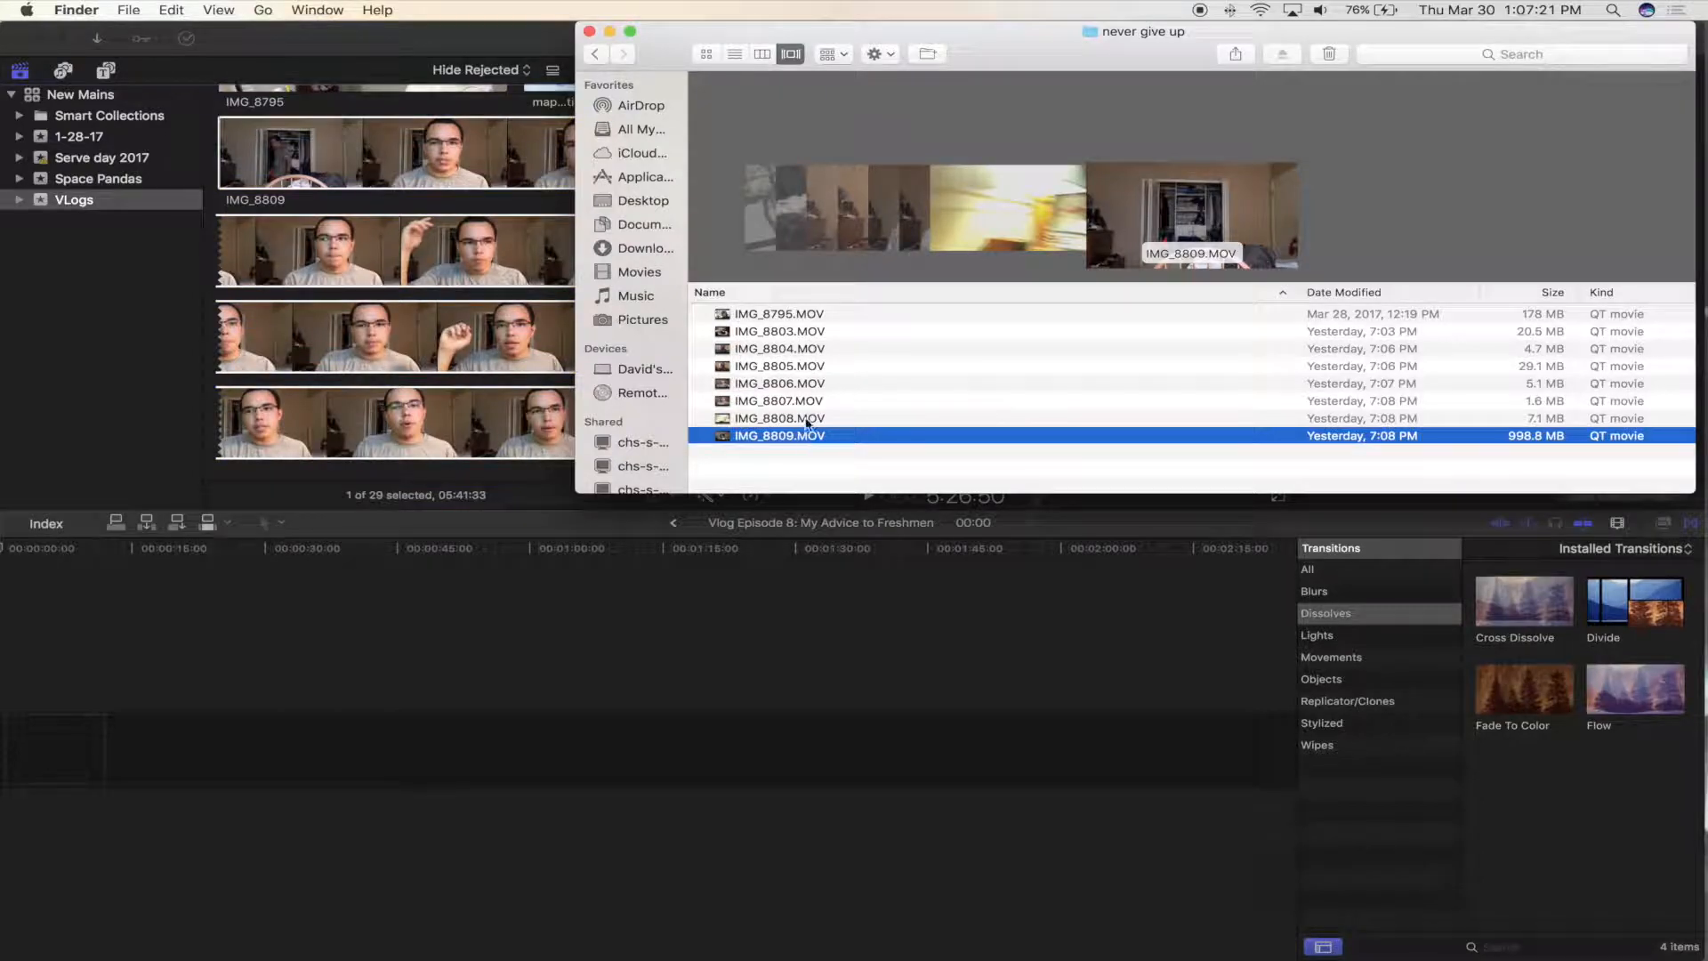
pyautogui.click(807, 422)
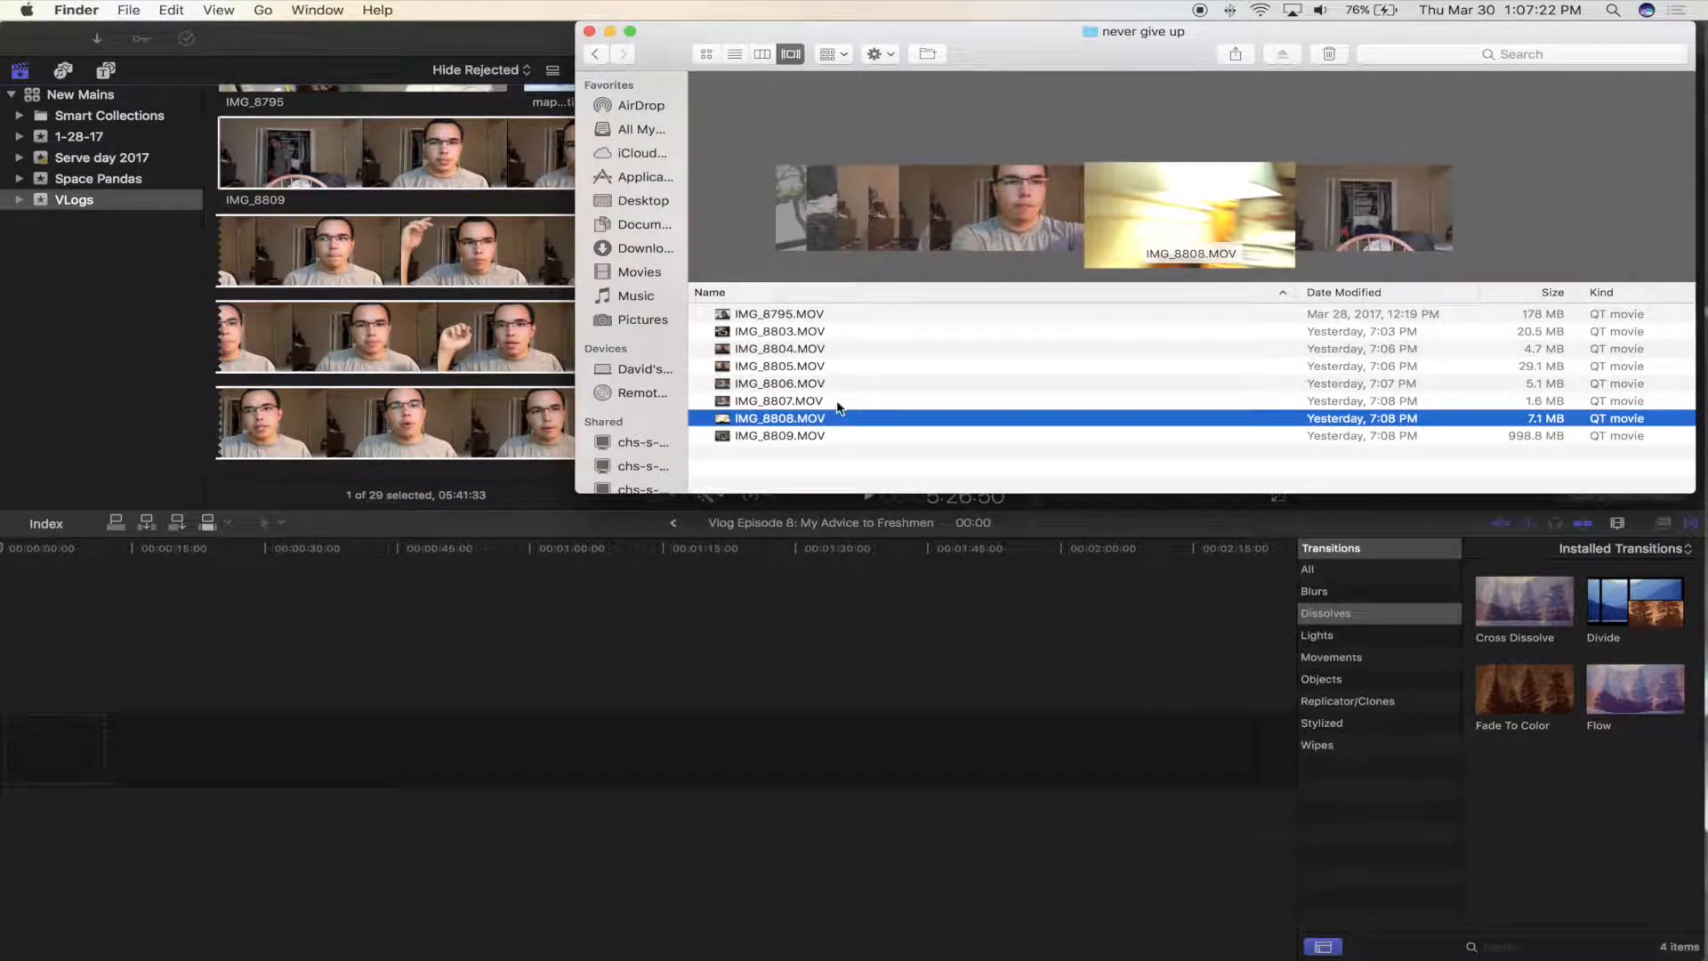
pyautogui.click(843, 383)
pyautogui.click(849, 348)
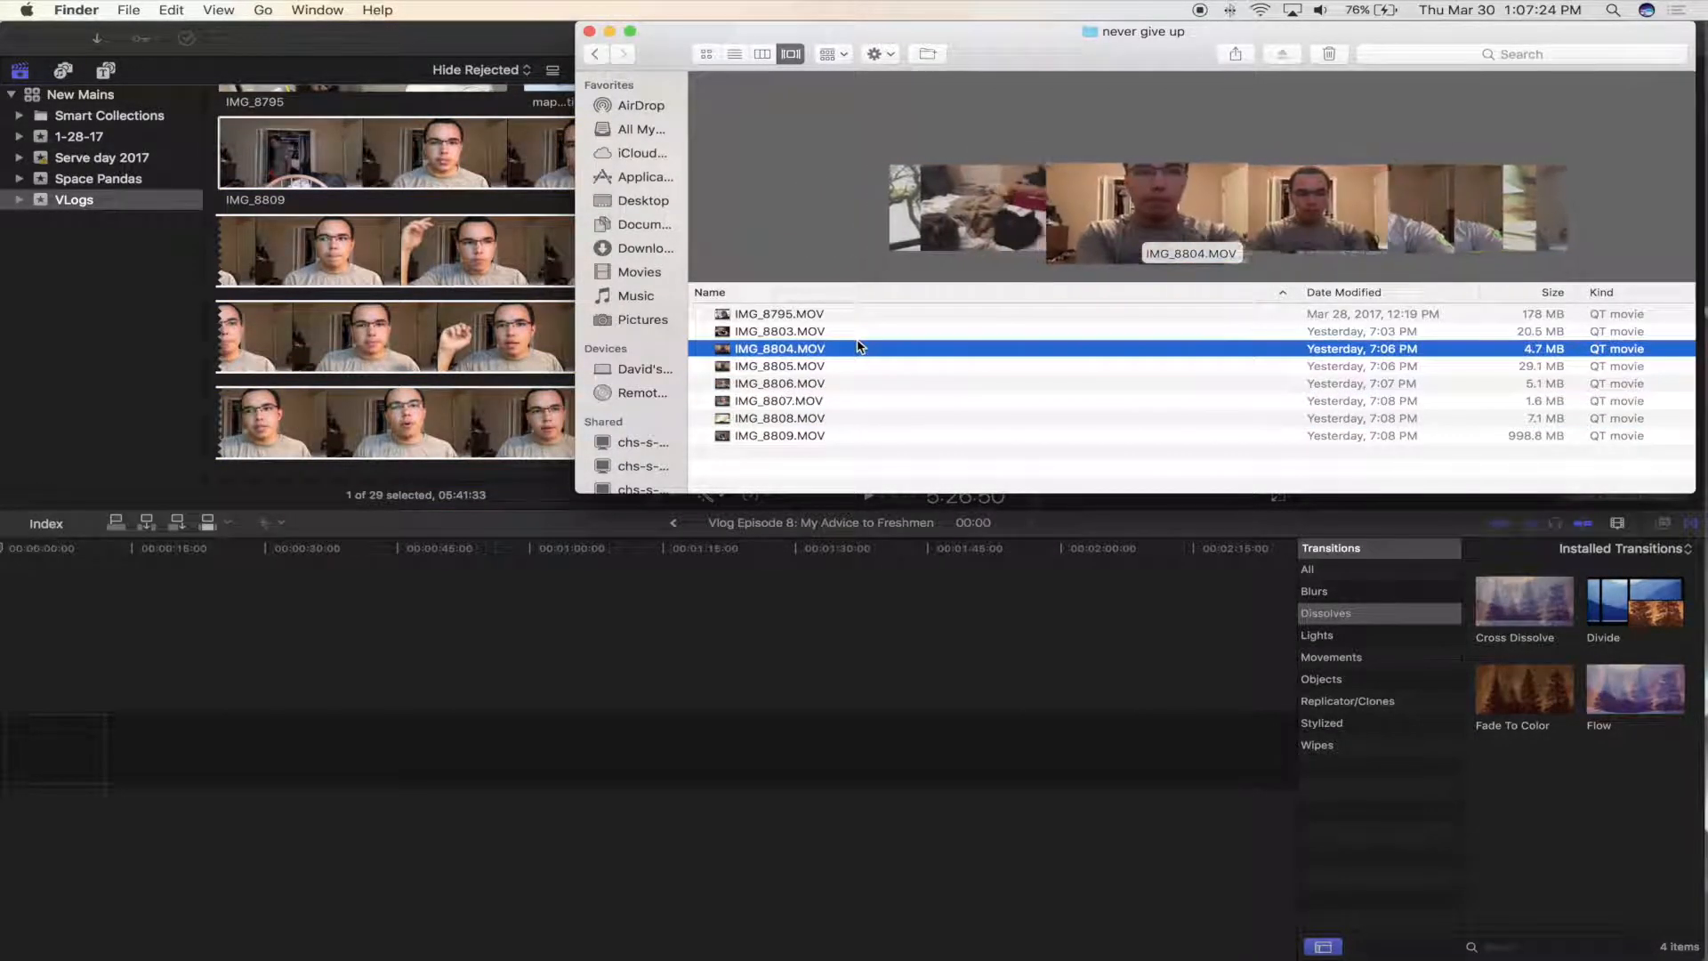
pyautogui.click(856, 332)
pyautogui.moveTo(857, 332)
pyautogui.mouseDown()
pyautogui.moveTo(388, 380)
pyautogui.moveTo(587, 384)
pyautogui.moveTo(878, 331)
pyautogui.mouseUp()
pyautogui.press('space')
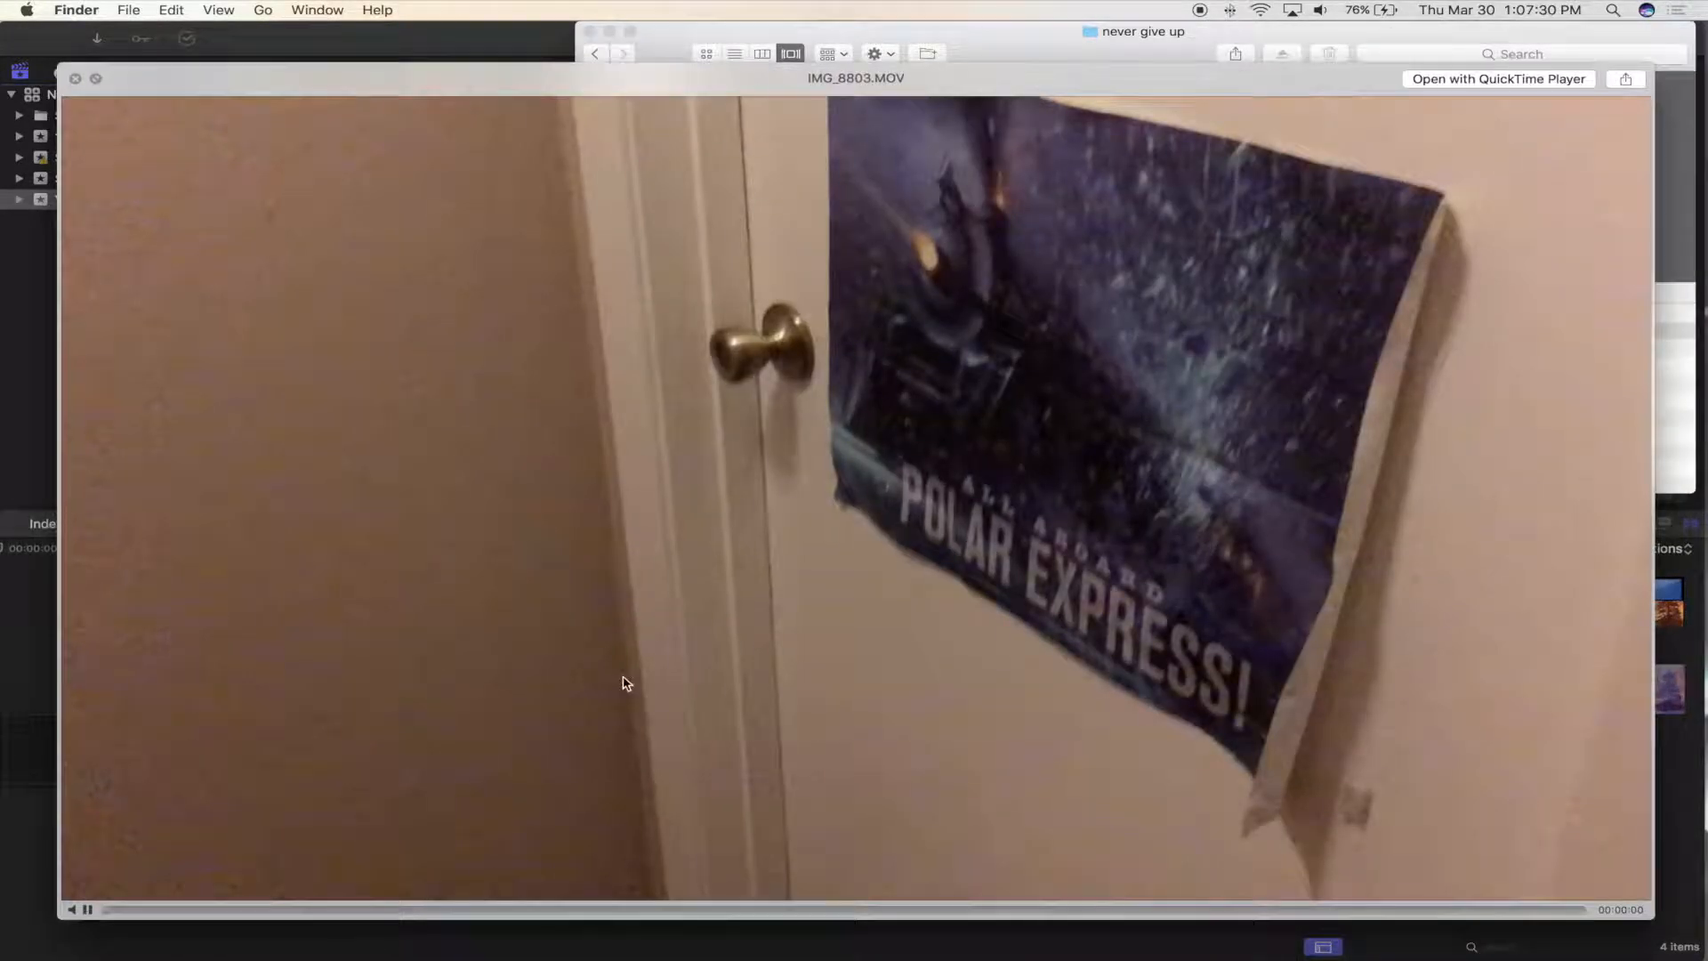
pyautogui.press('space')
pyautogui.moveTo(862, 335); pyautogui.dragTo(467, 382)
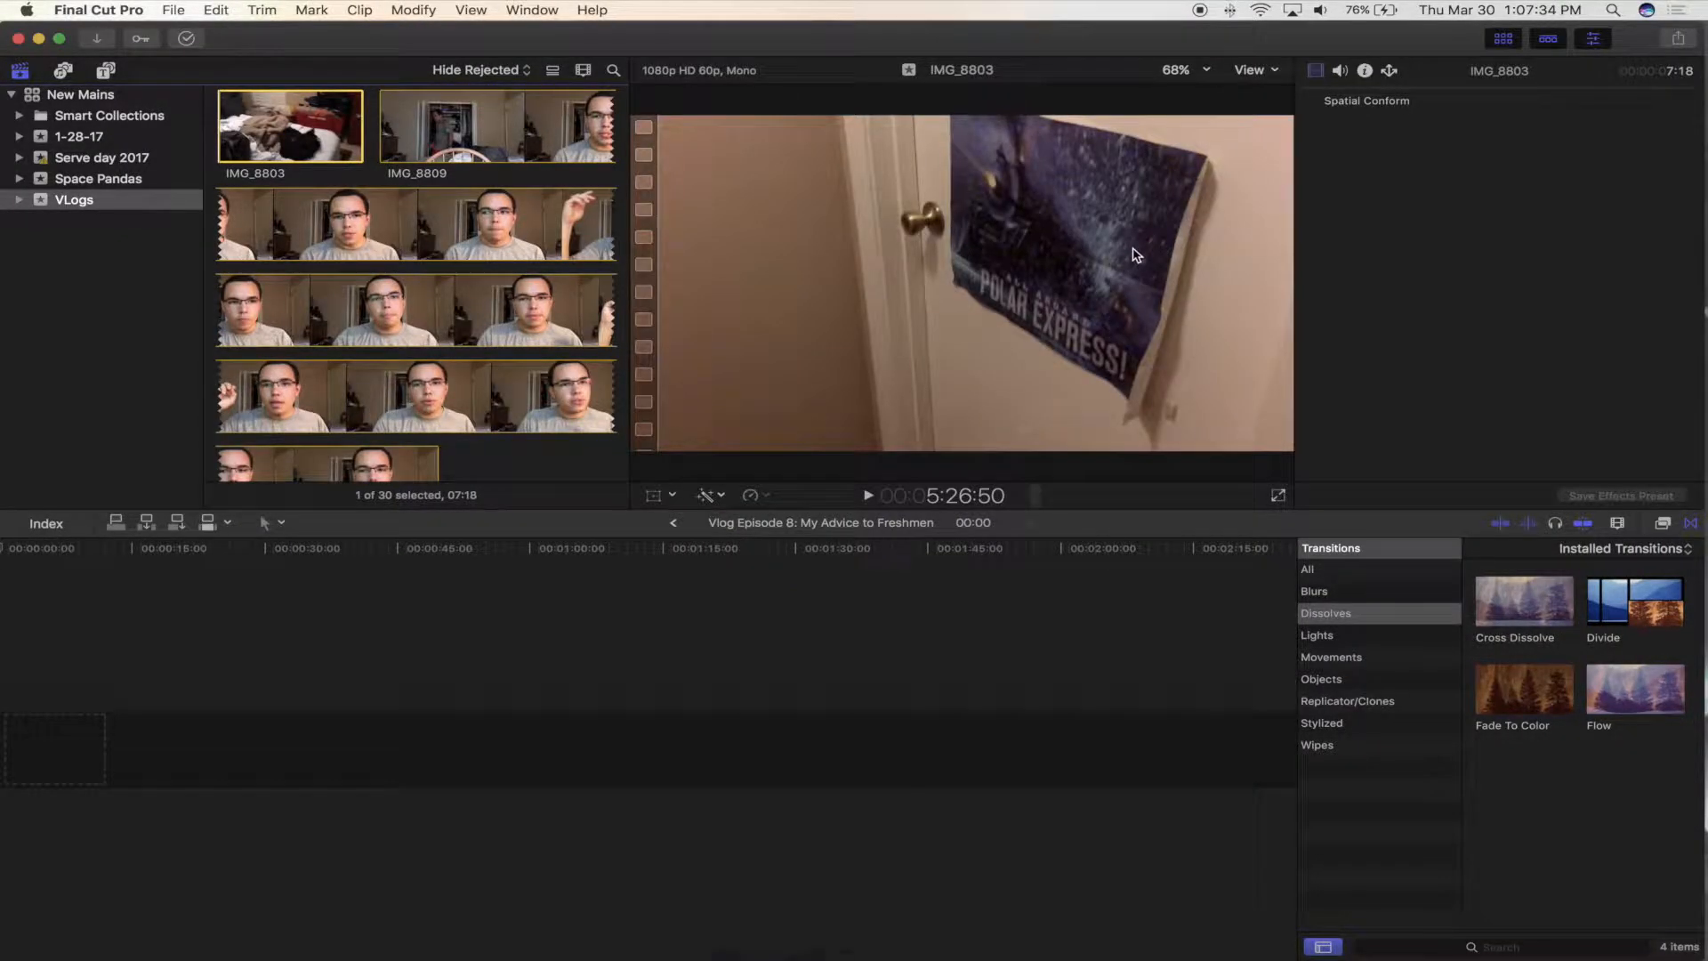
pyautogui.hotkey('ctrl', 'Up')
pyautogui.click(1308, 240)
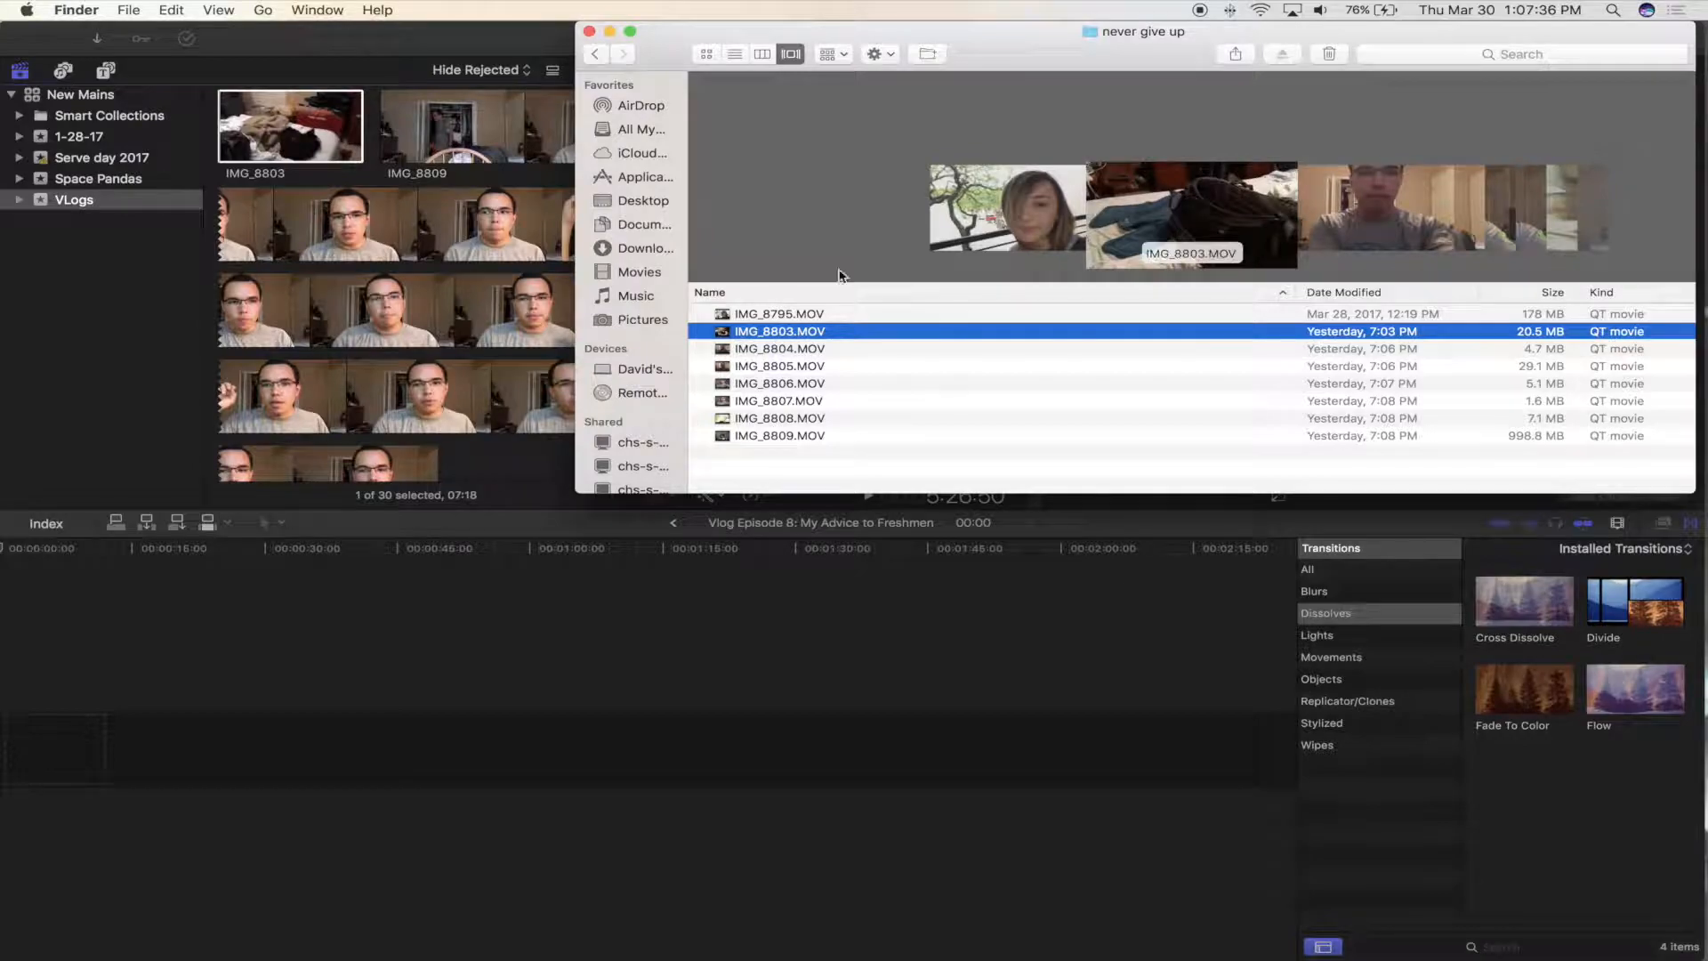
pyautogui.click(487, 421)
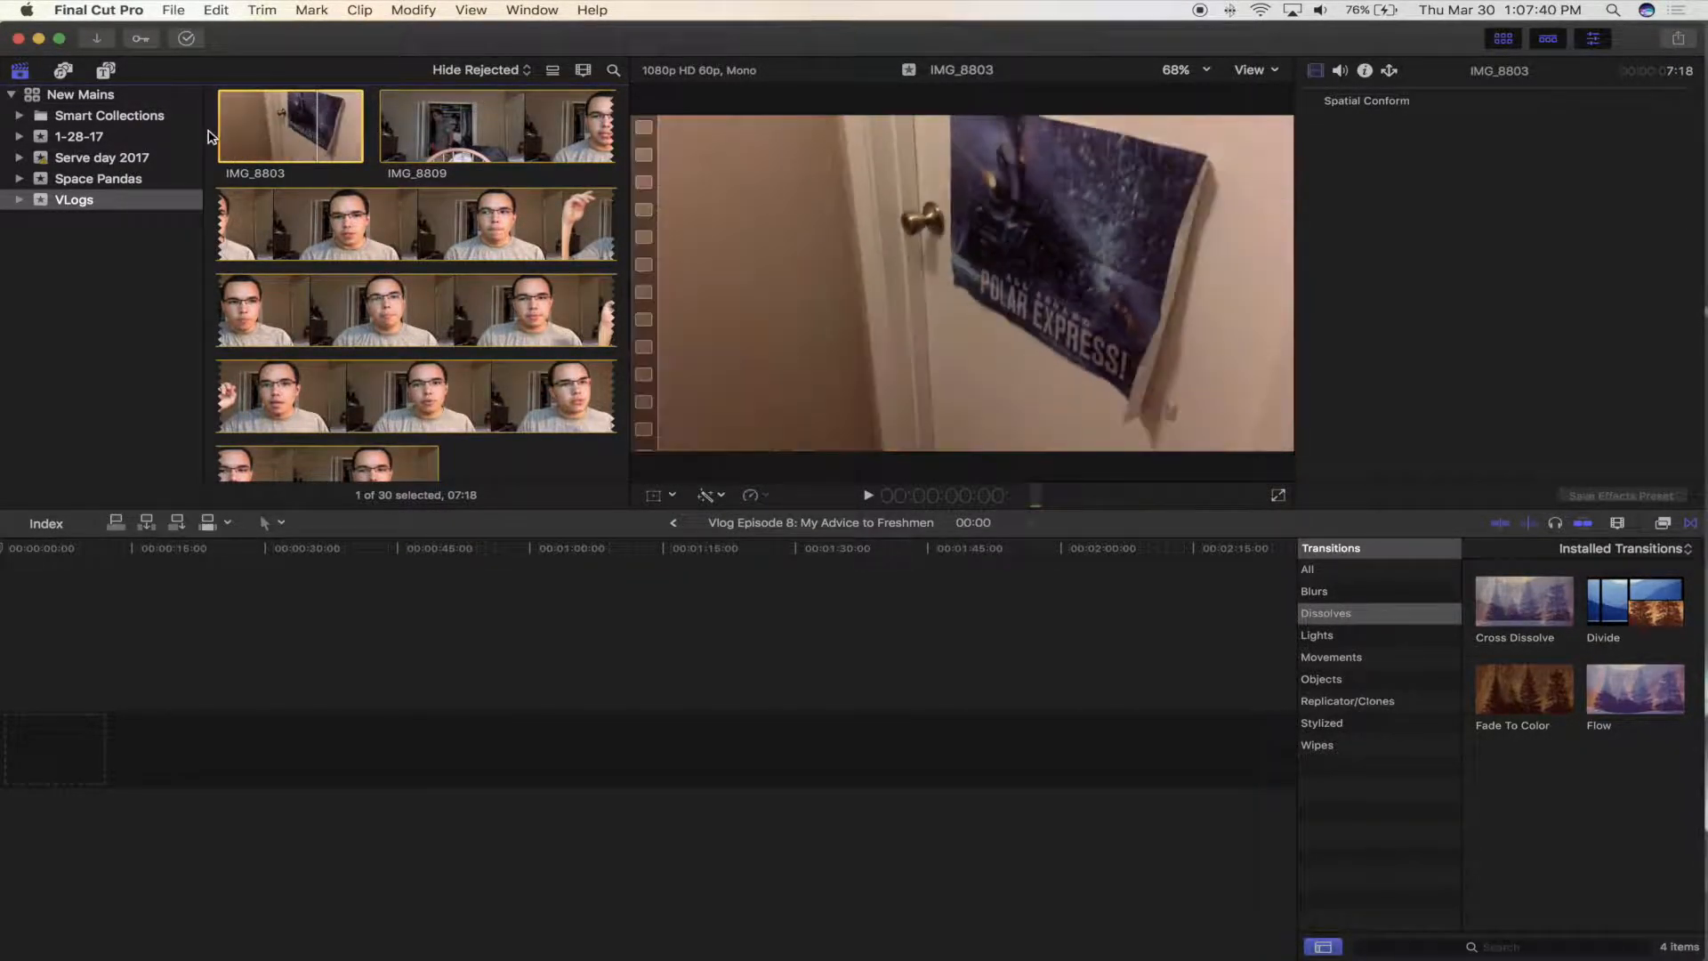
pyautogui.click(198, 657)
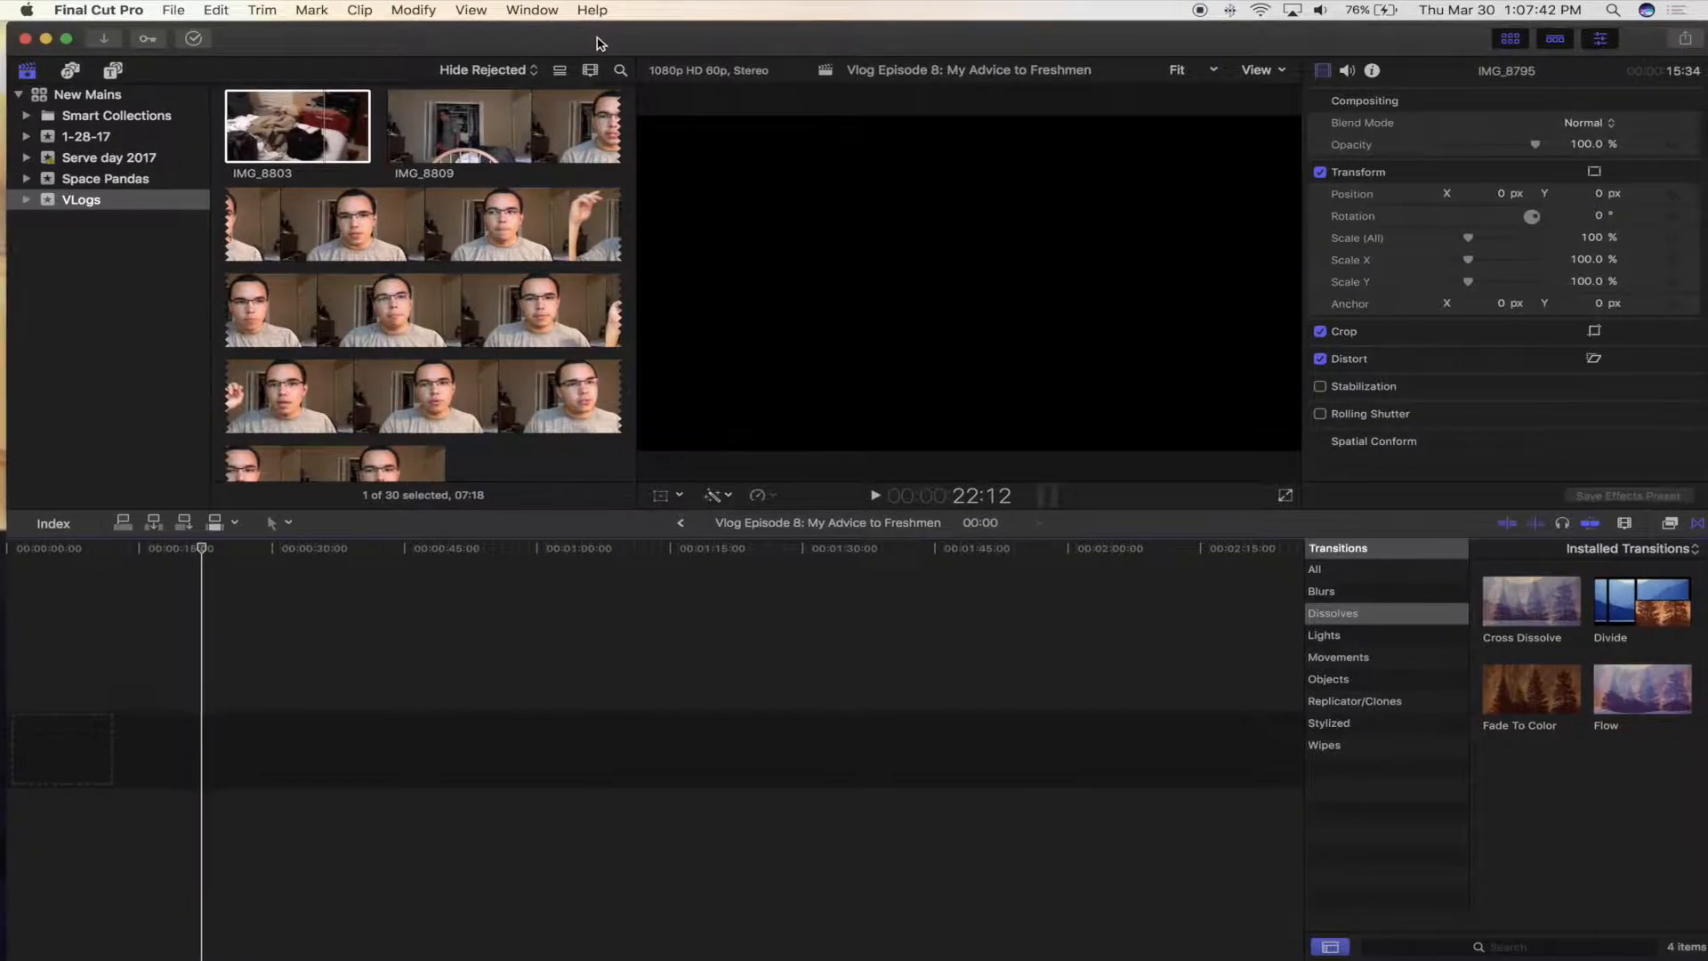
# - Show the iTunes music library in the media browser and search it for "New look"
pyautogui.click(106, 70)
pyautogui.click(62, 70)
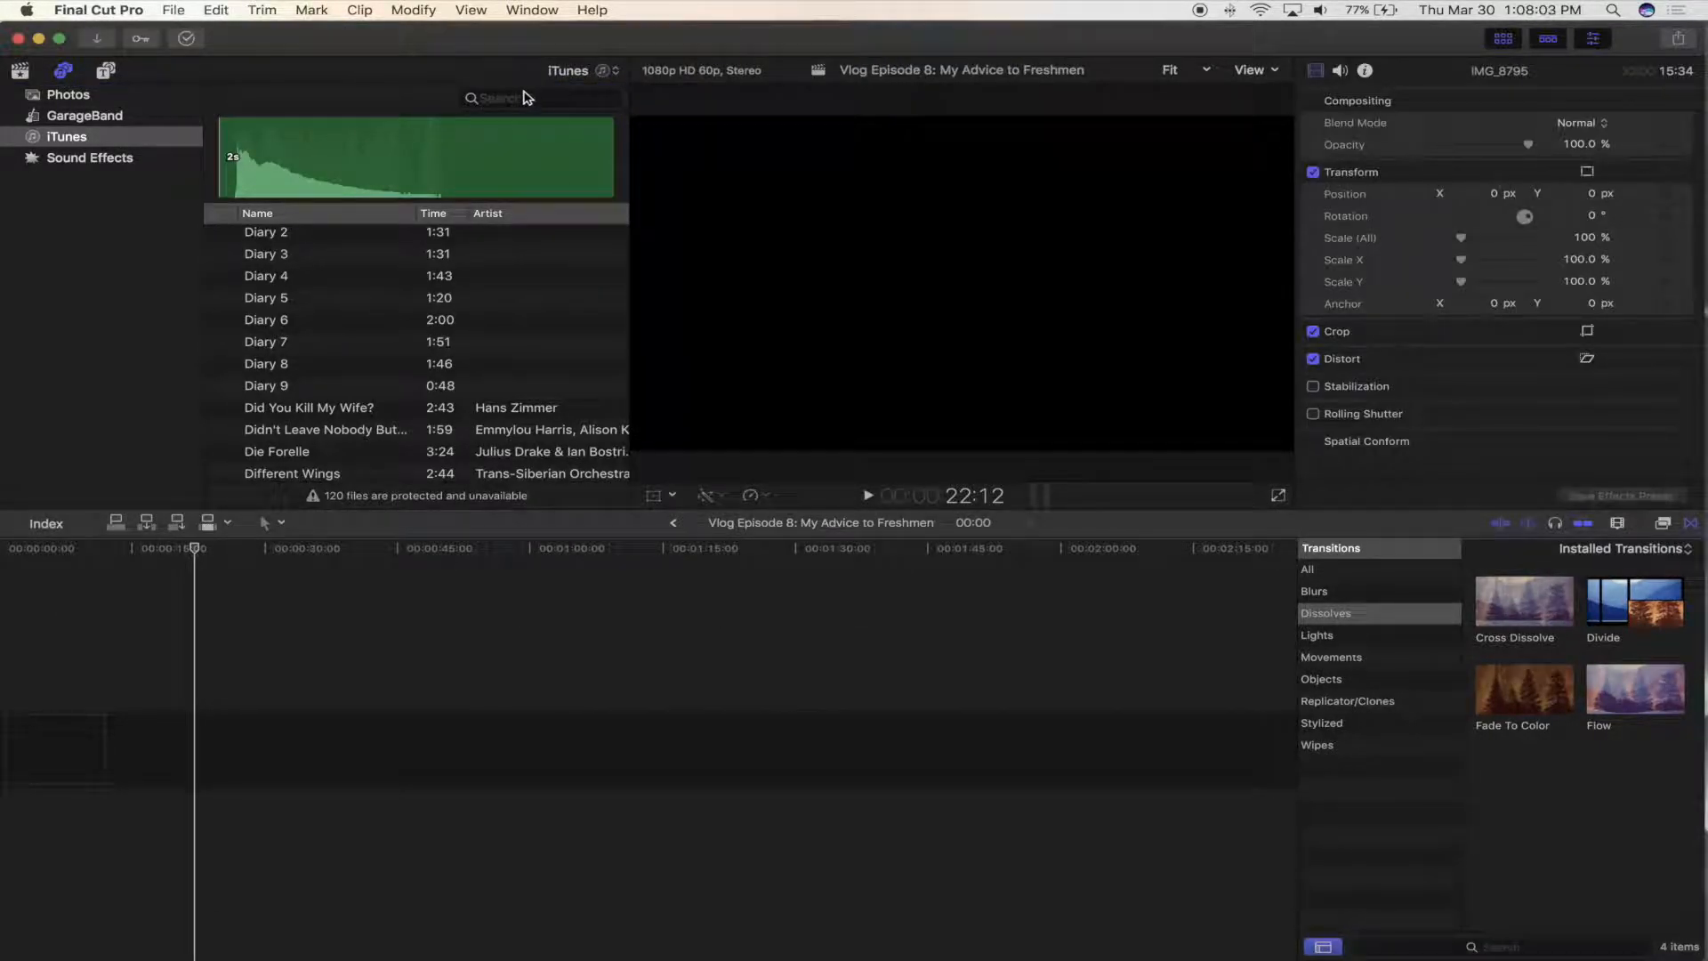
pyautogui.click(527, 96)
pyautogui.write('Ne')
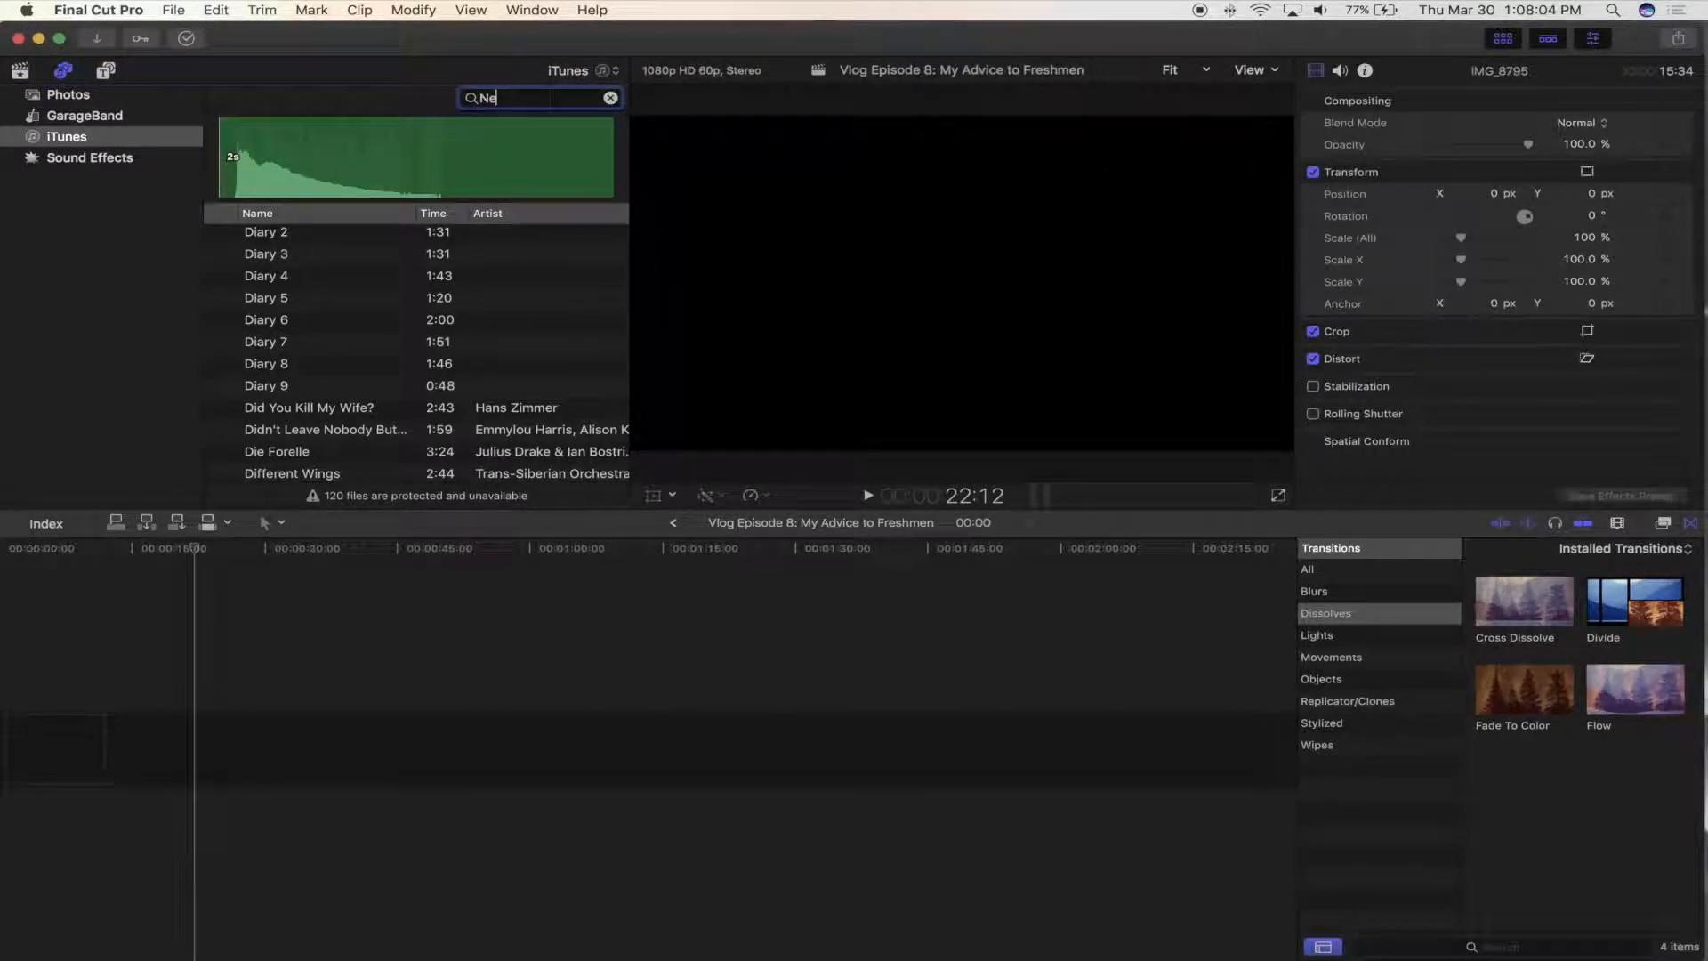
pyautogui.write('w look')
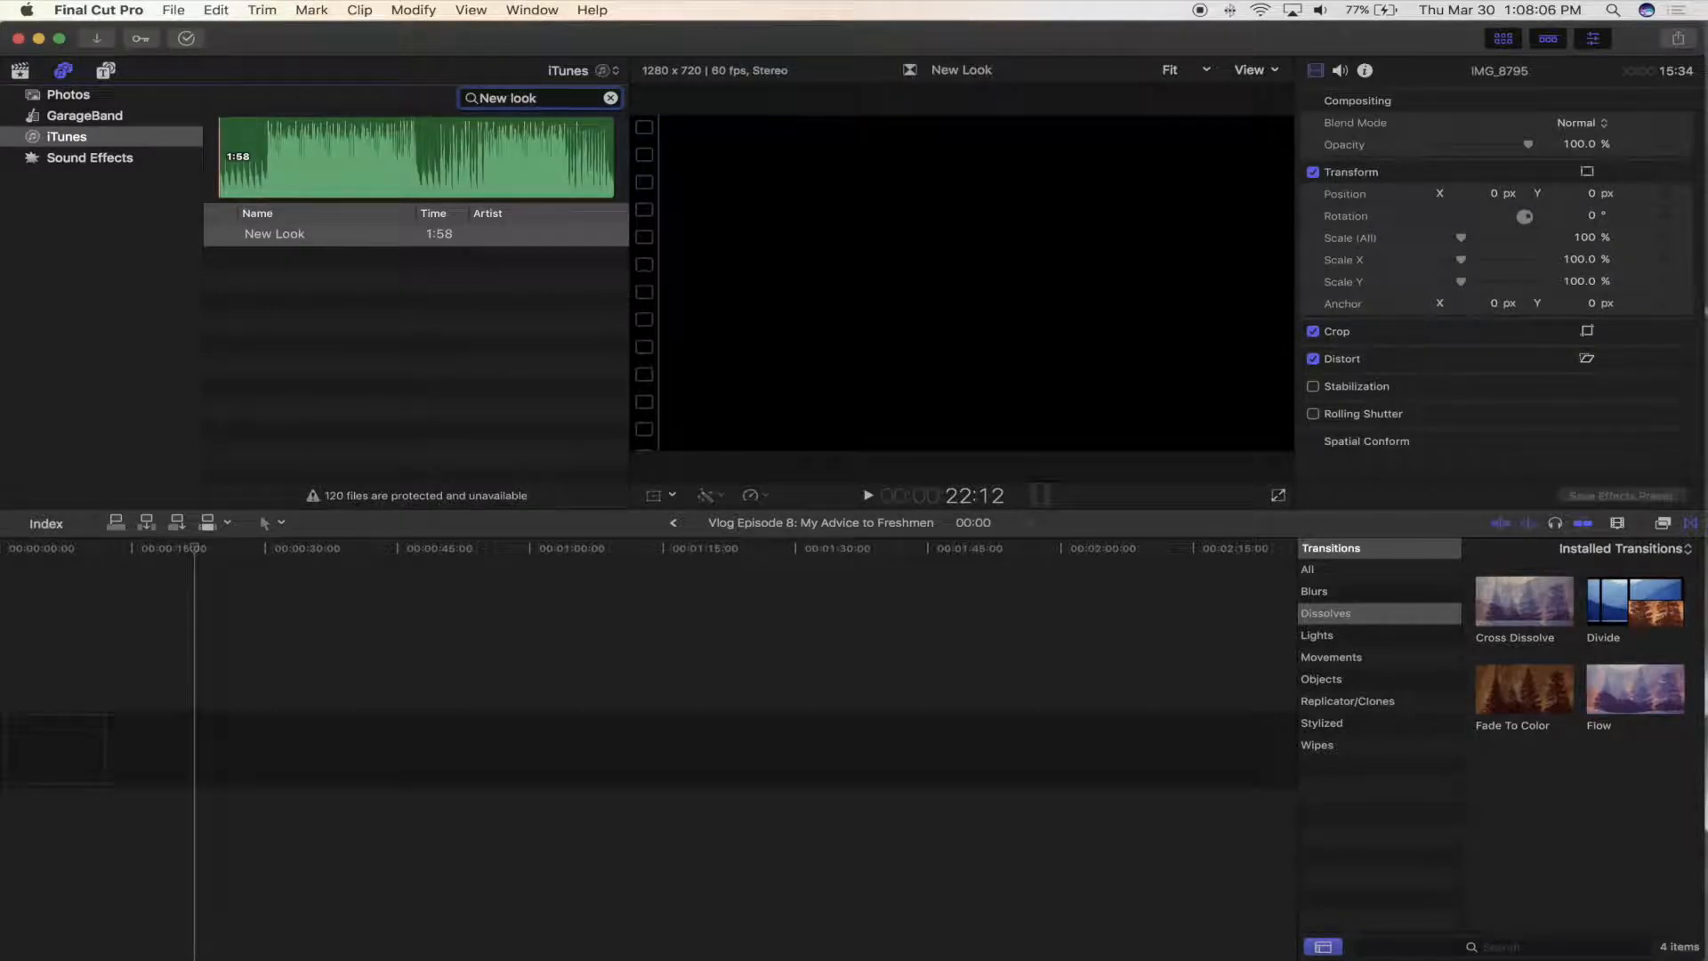
# - Select the New Look track and listen to a short preview of it, then stop playback
pyautogui.click(384, 233)
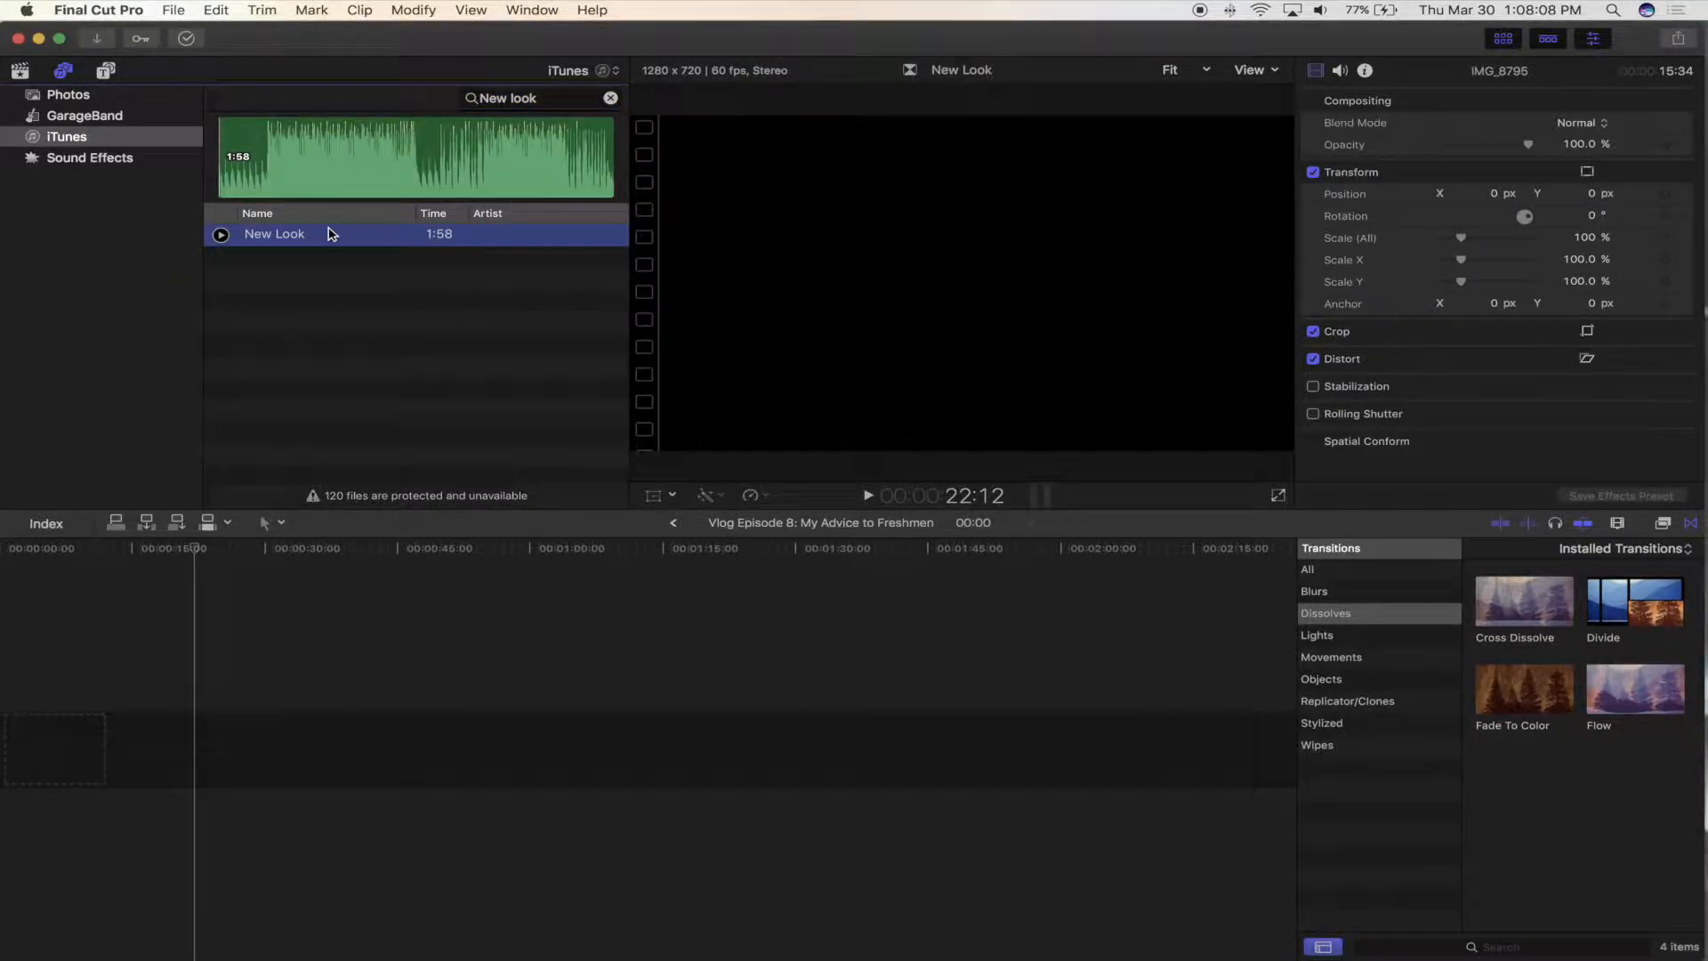
pyautogui.doubleClick(331, 234)
pyautogui.scroll(-5, 356, 377)
pyautogui.scroll(2, 356, 377)
pyautogui.press('space')
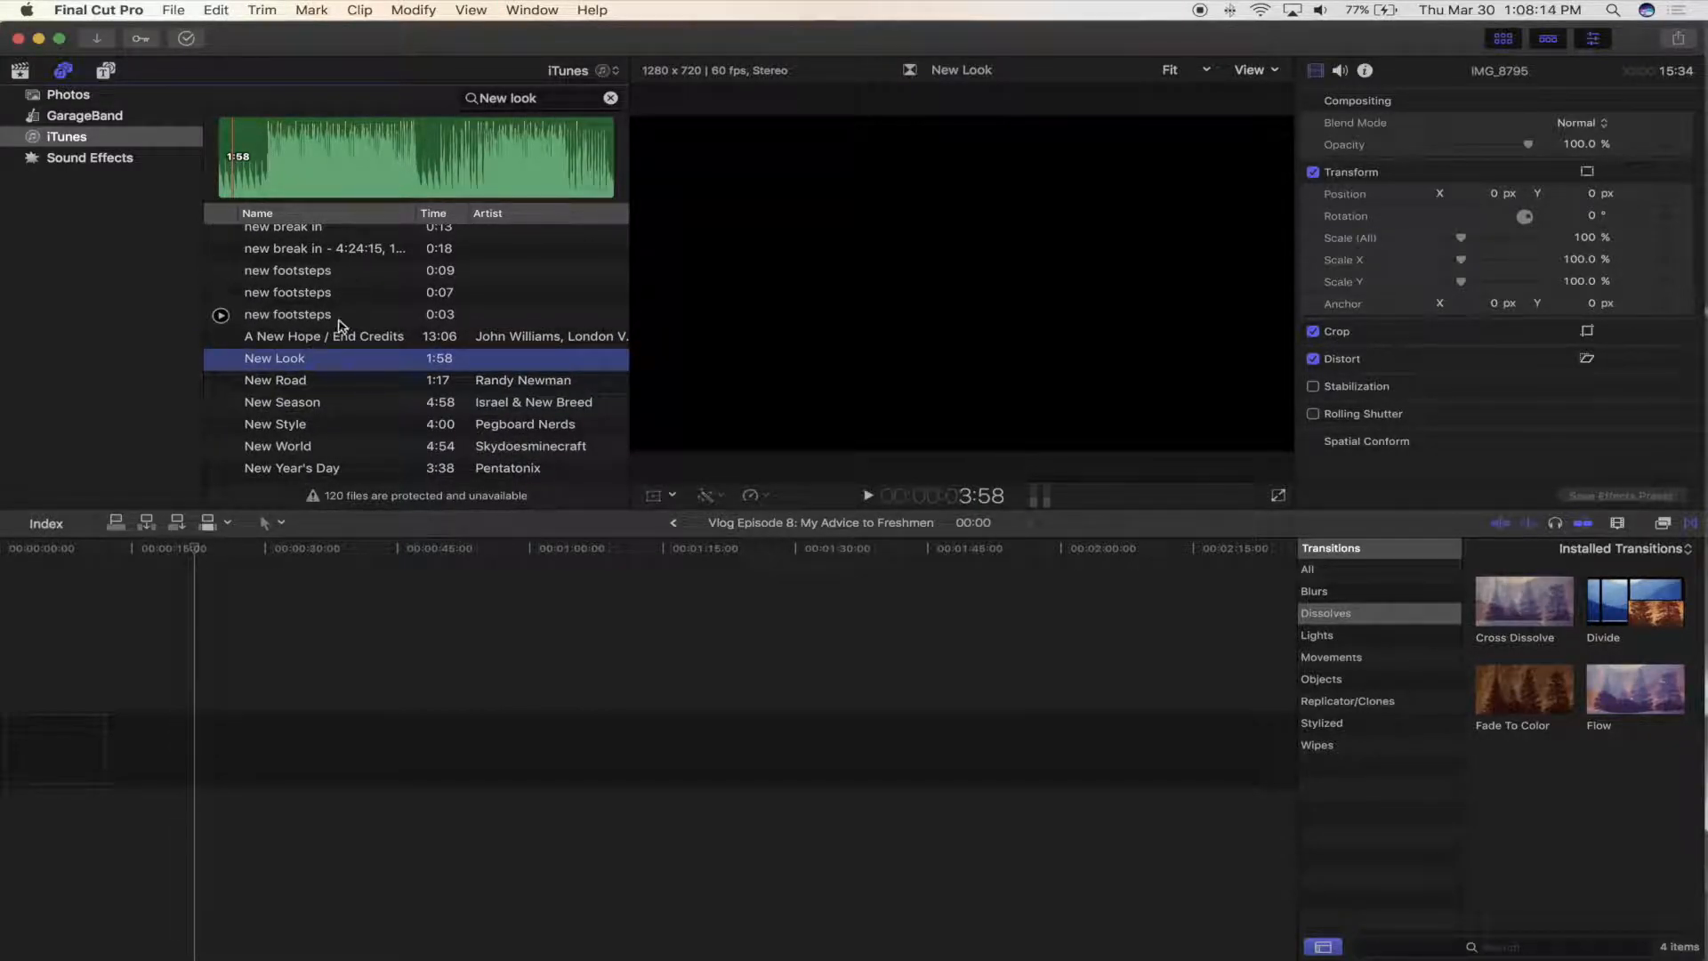
# - Import the New Look track into the VLogs event and select the imported audio clip there
pyautogui.moveTo(159, 133); pyautogui.dragTo(288, 262)
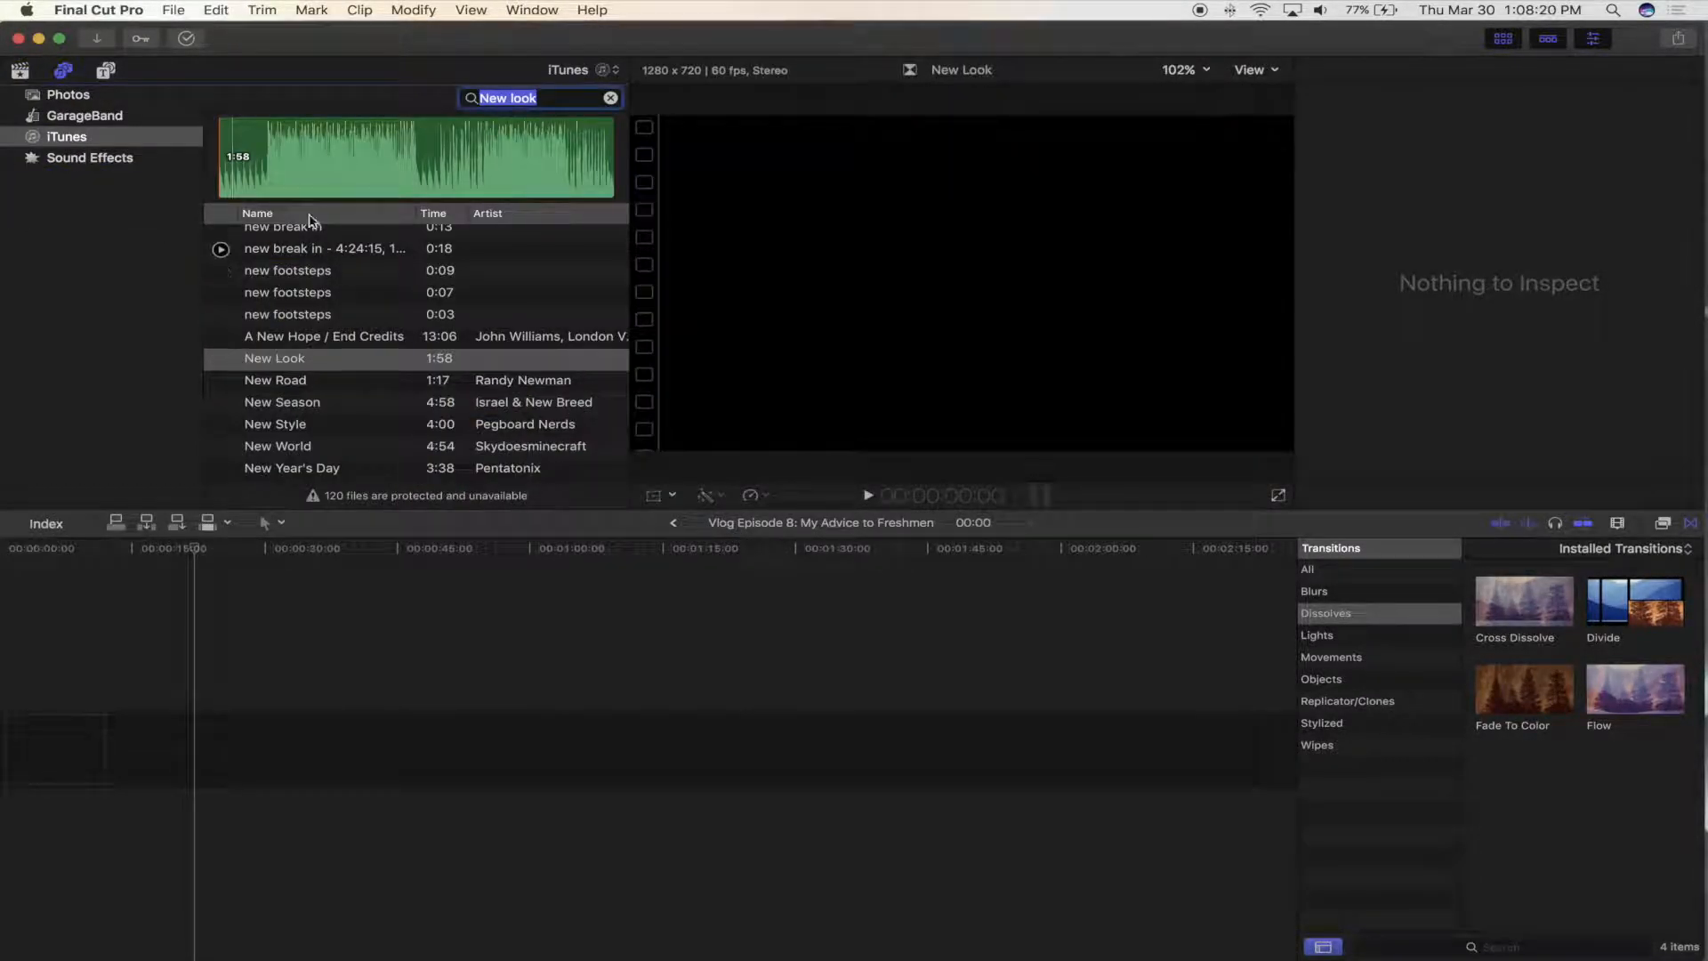
pyautogui.click(19, 70)
pyautogui.scroll(-2, 418, 280)
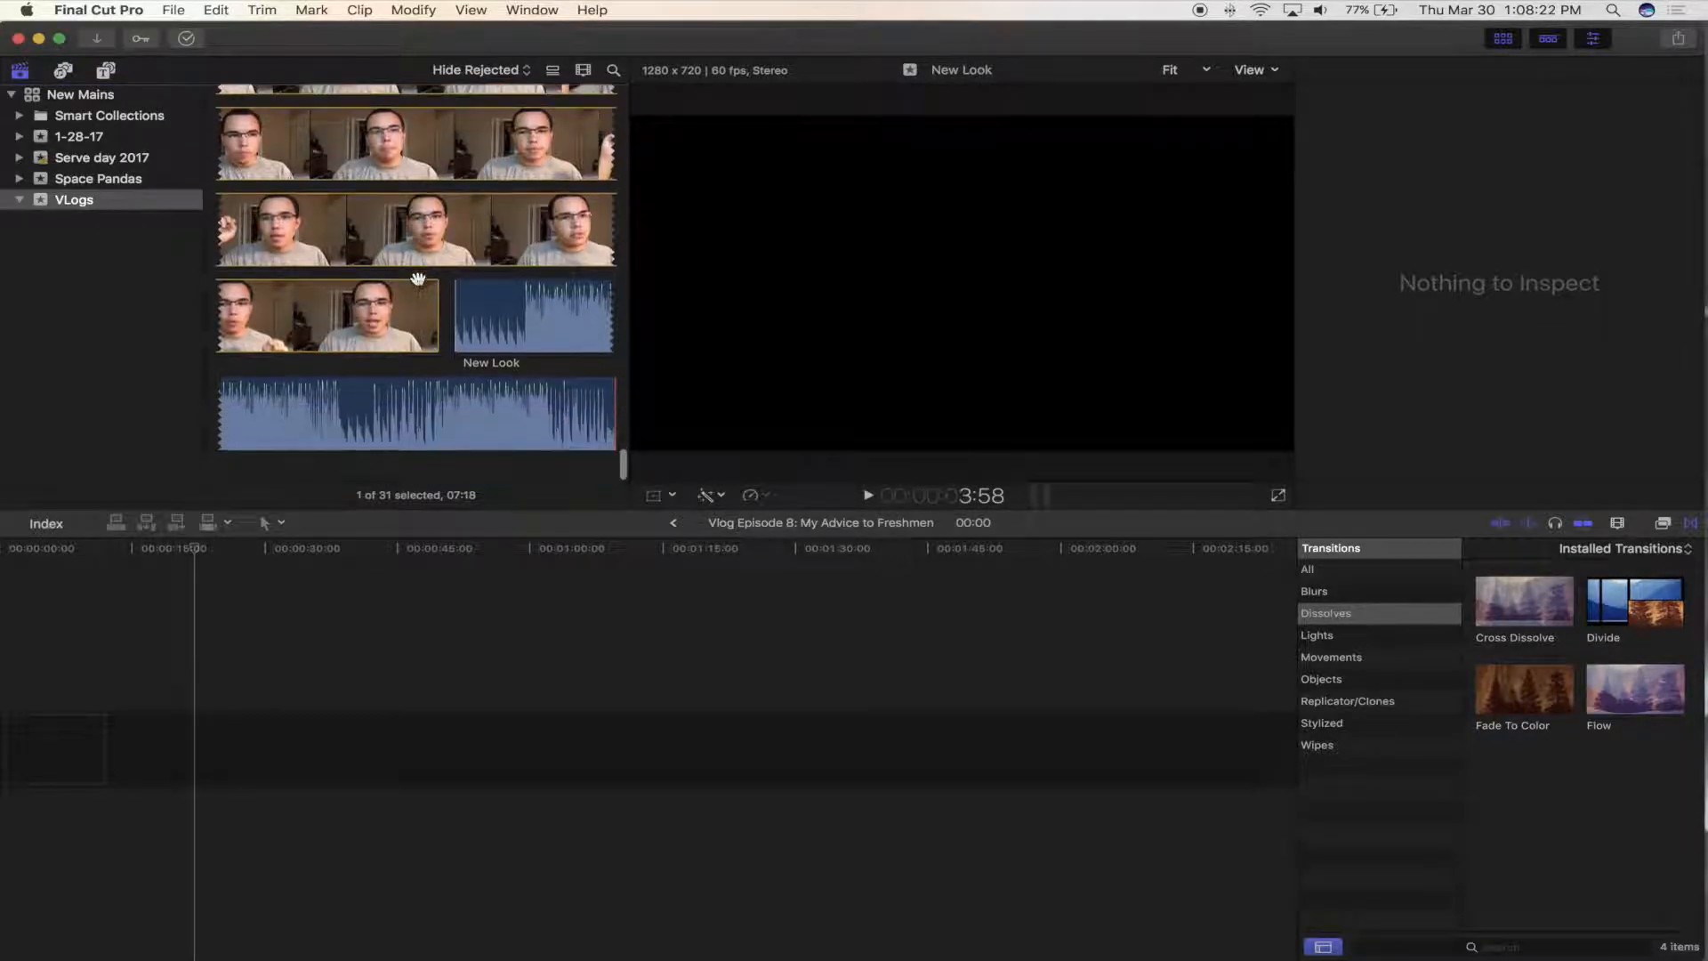
pyautogui.click(472, 338)
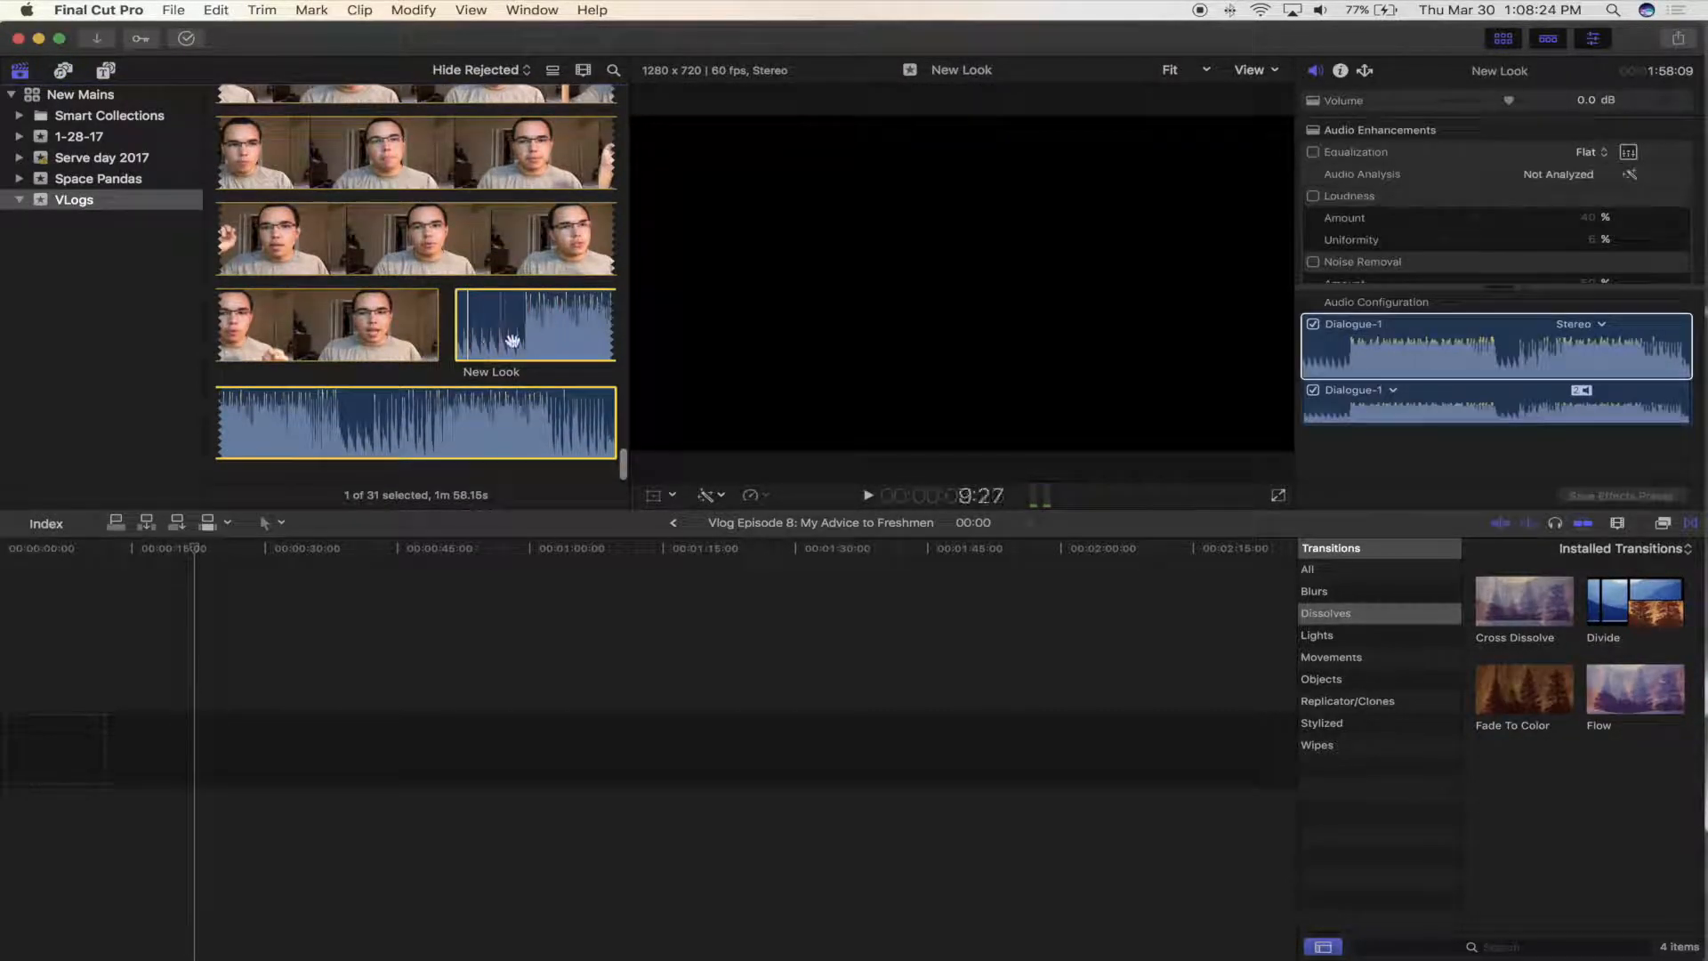
# - Select IMG_8803 in the VLogs event and append it to the empty project timeline
pyautogui.scroll(3, 399, 342)
pyautogui.scroll(4, 399, 342)
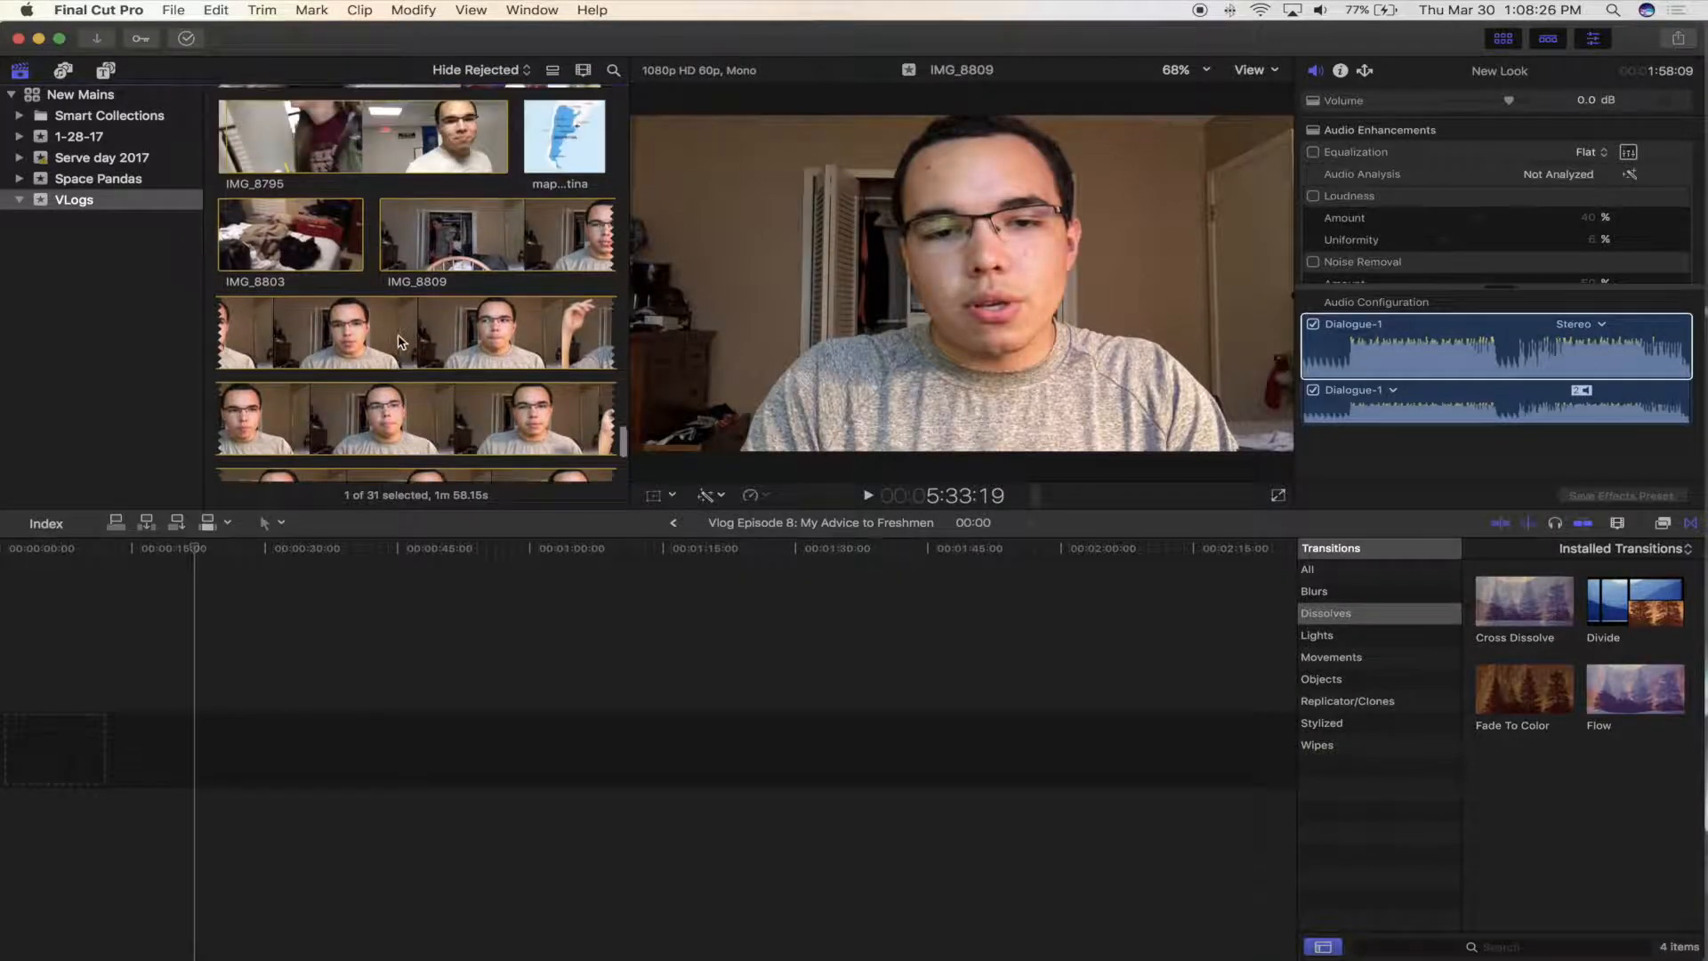
pyautogui.click(294, 280)
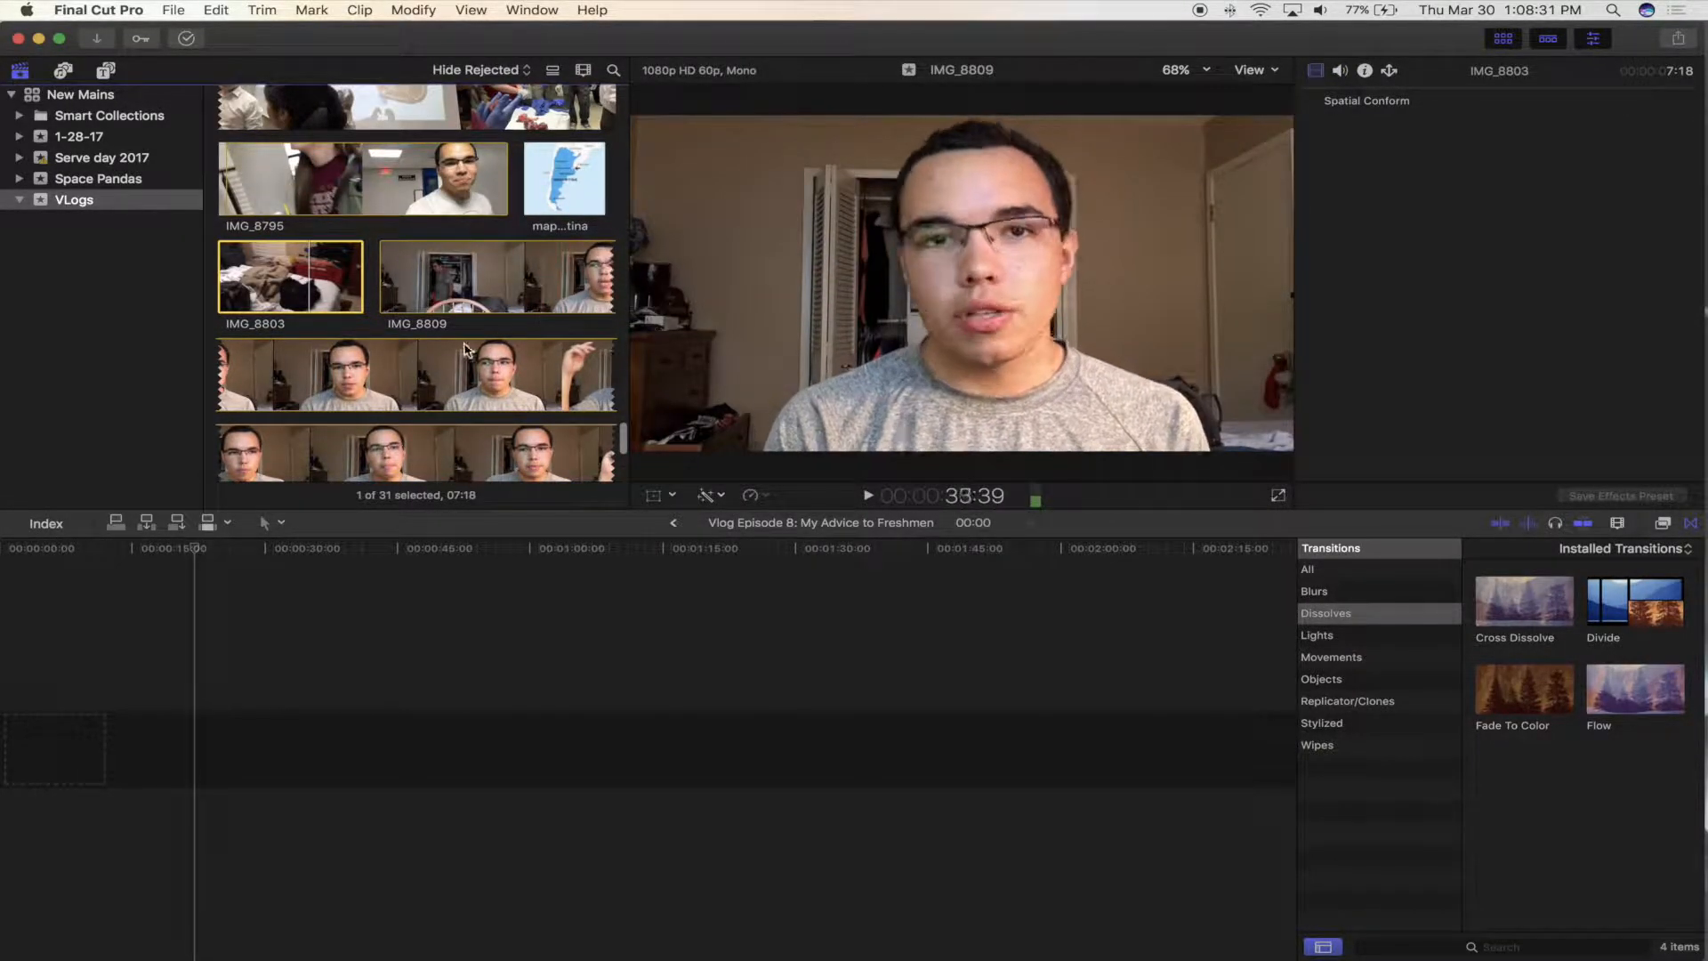
pyautogui.scroll(-2, 418, 222)
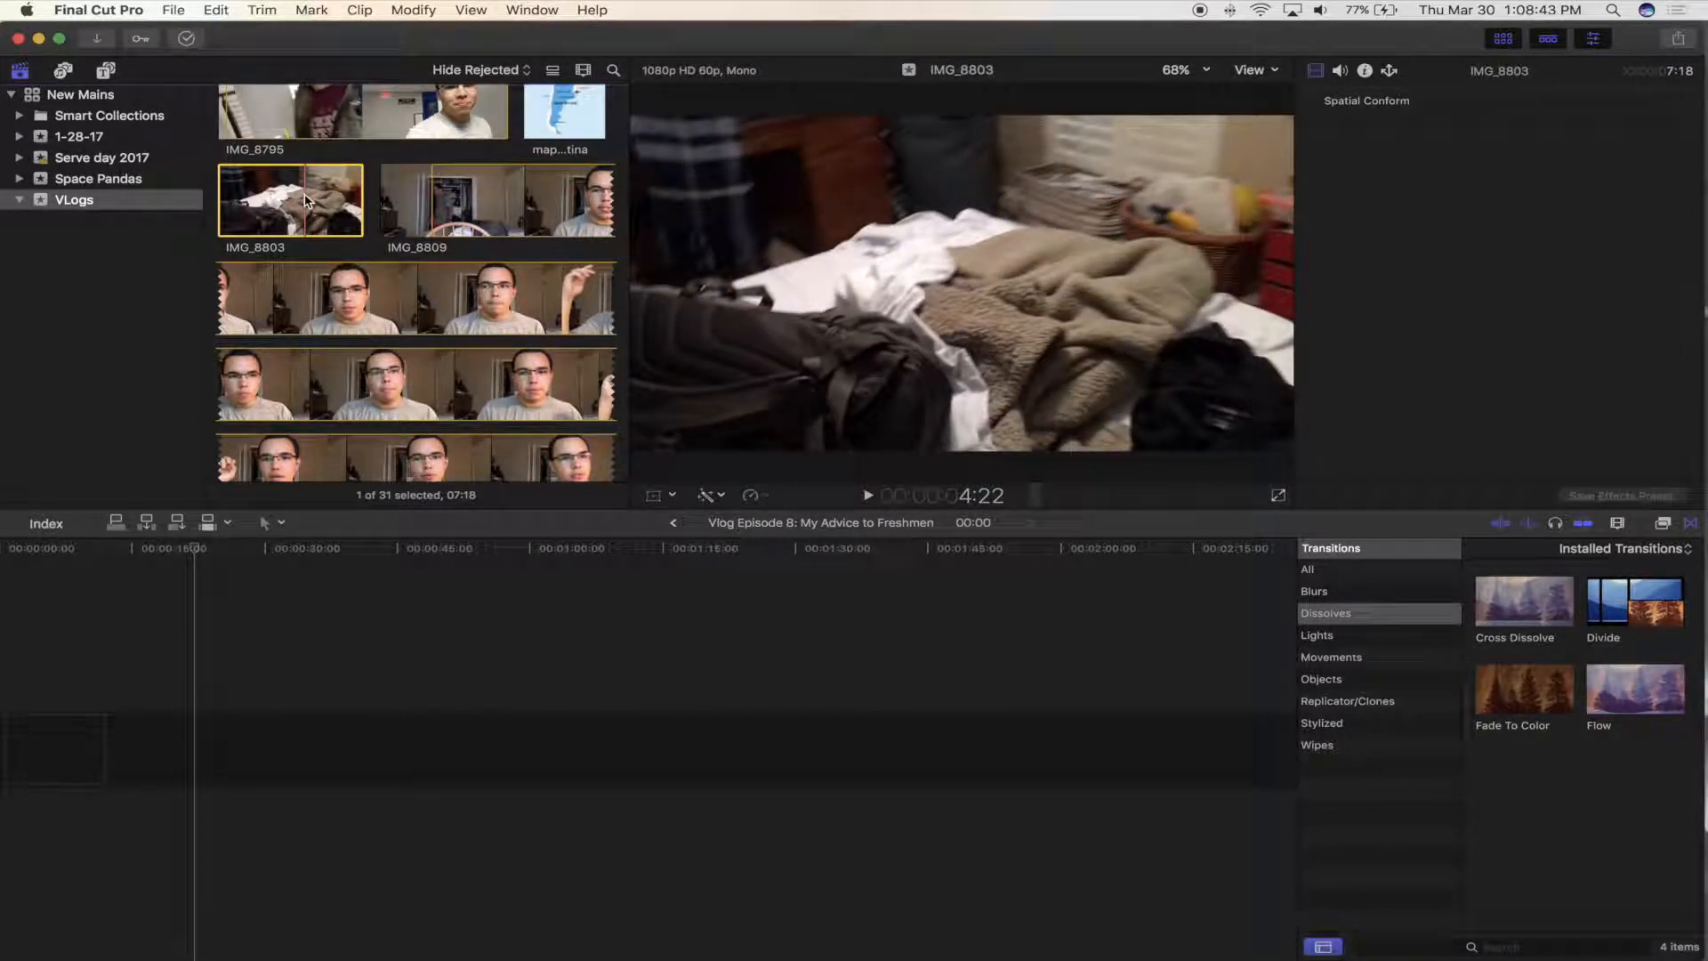
pyautogui.press('e')
pyautogui.moveTo(506, 38); pyautogui.dragTo(505, 34)
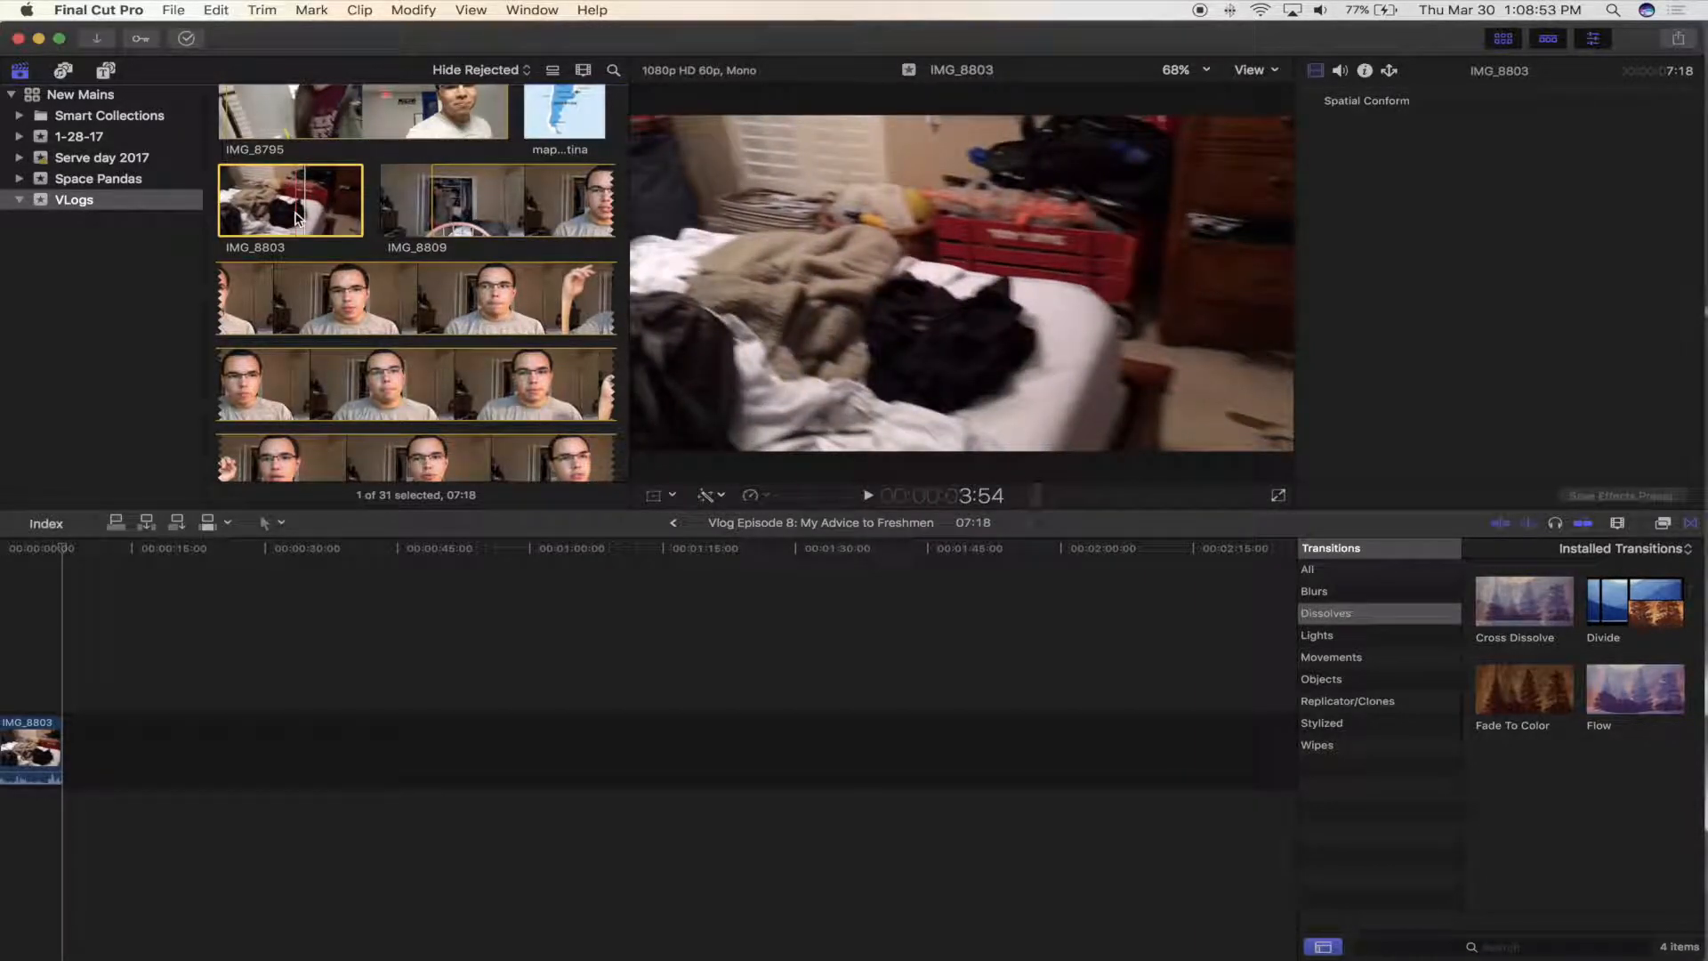
pyautogui.click(93, 692)
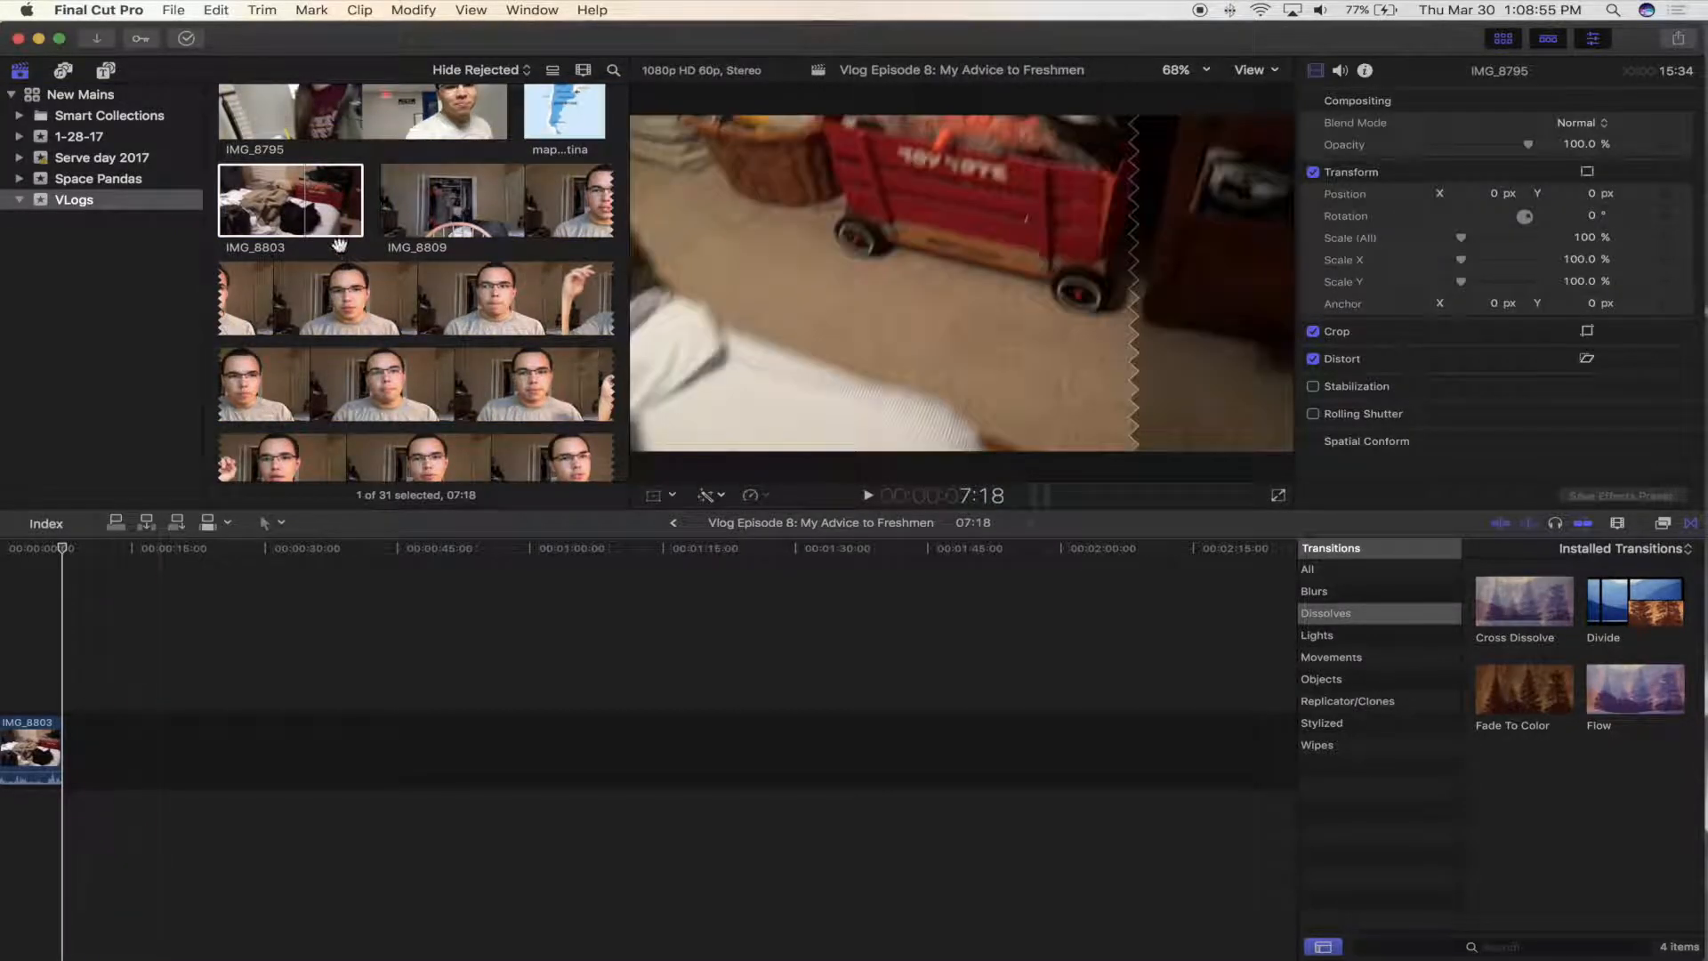
# - Mark a range on IMG_8809 from about 10:58, just before the speaker sits down, to the end of the clip
pyautogui.click(298, 204)
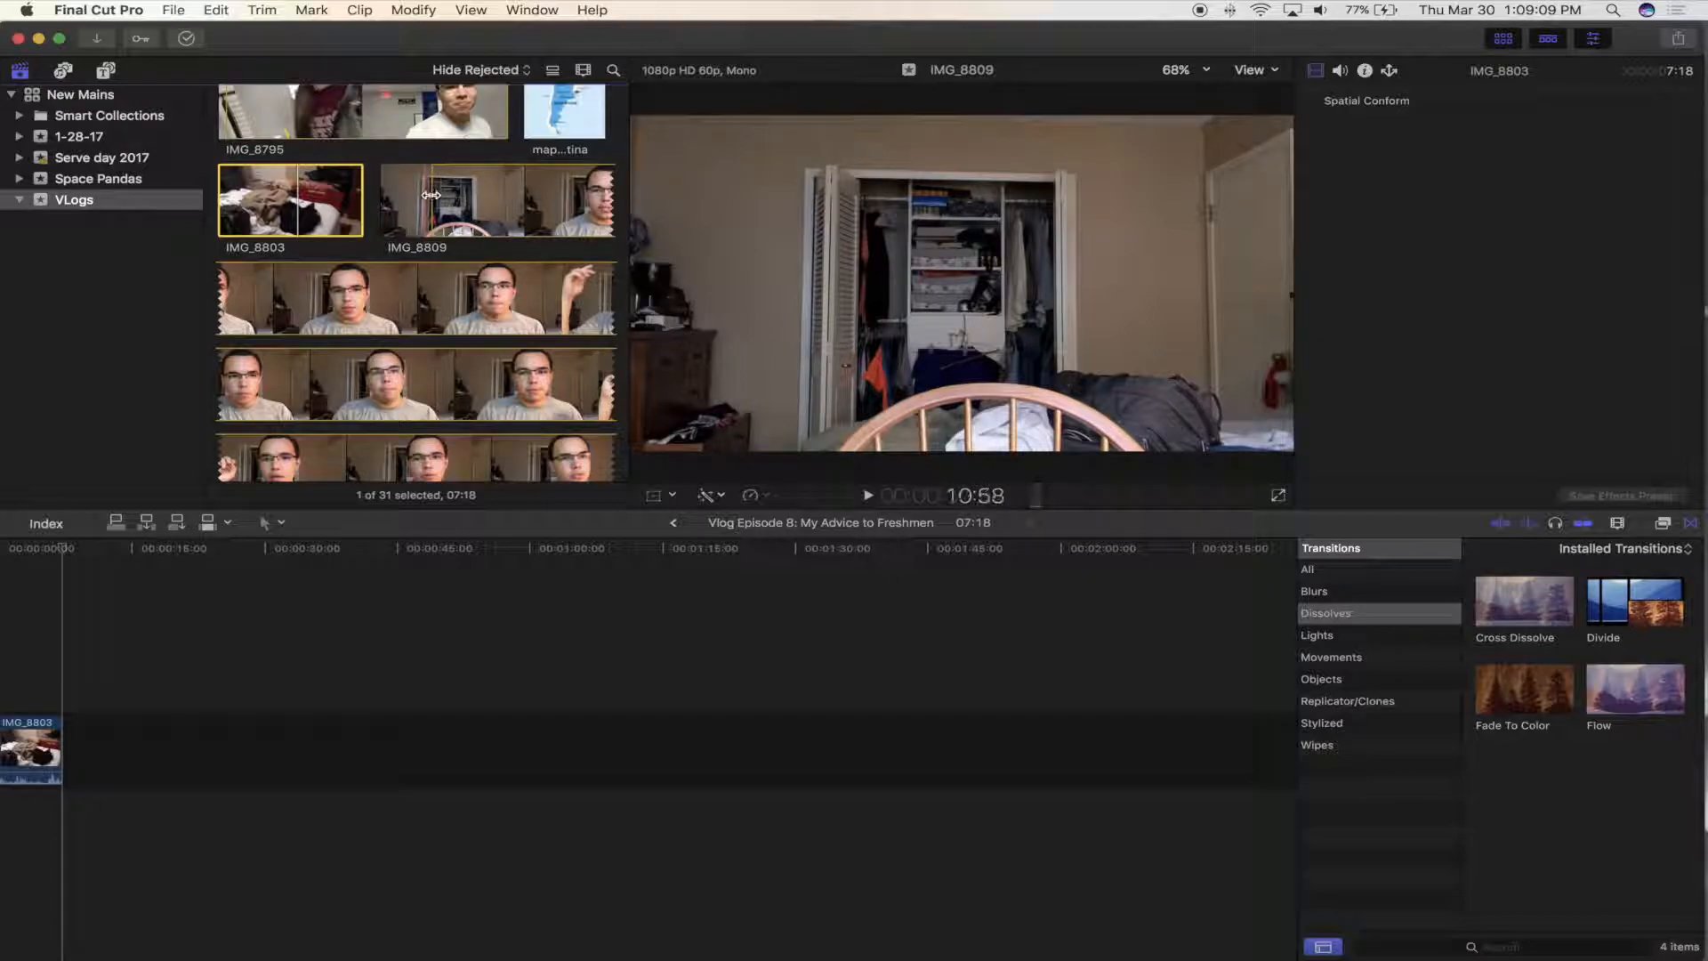
pyautogui.press('i')
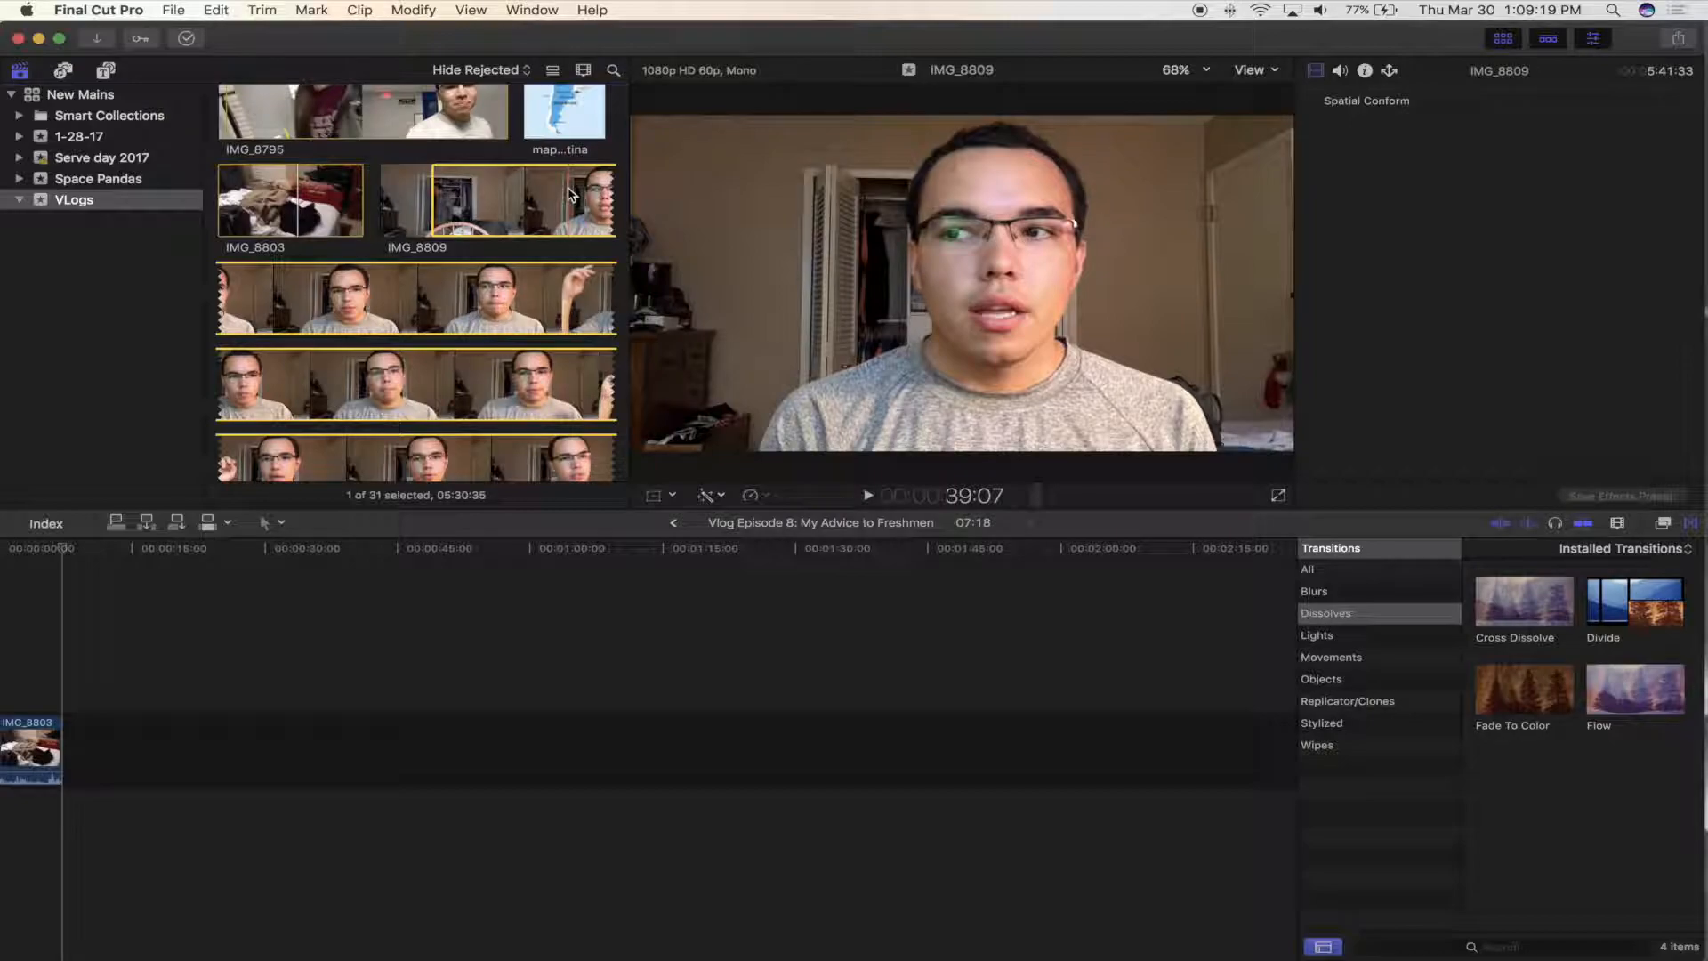
pyautogui.press('o')
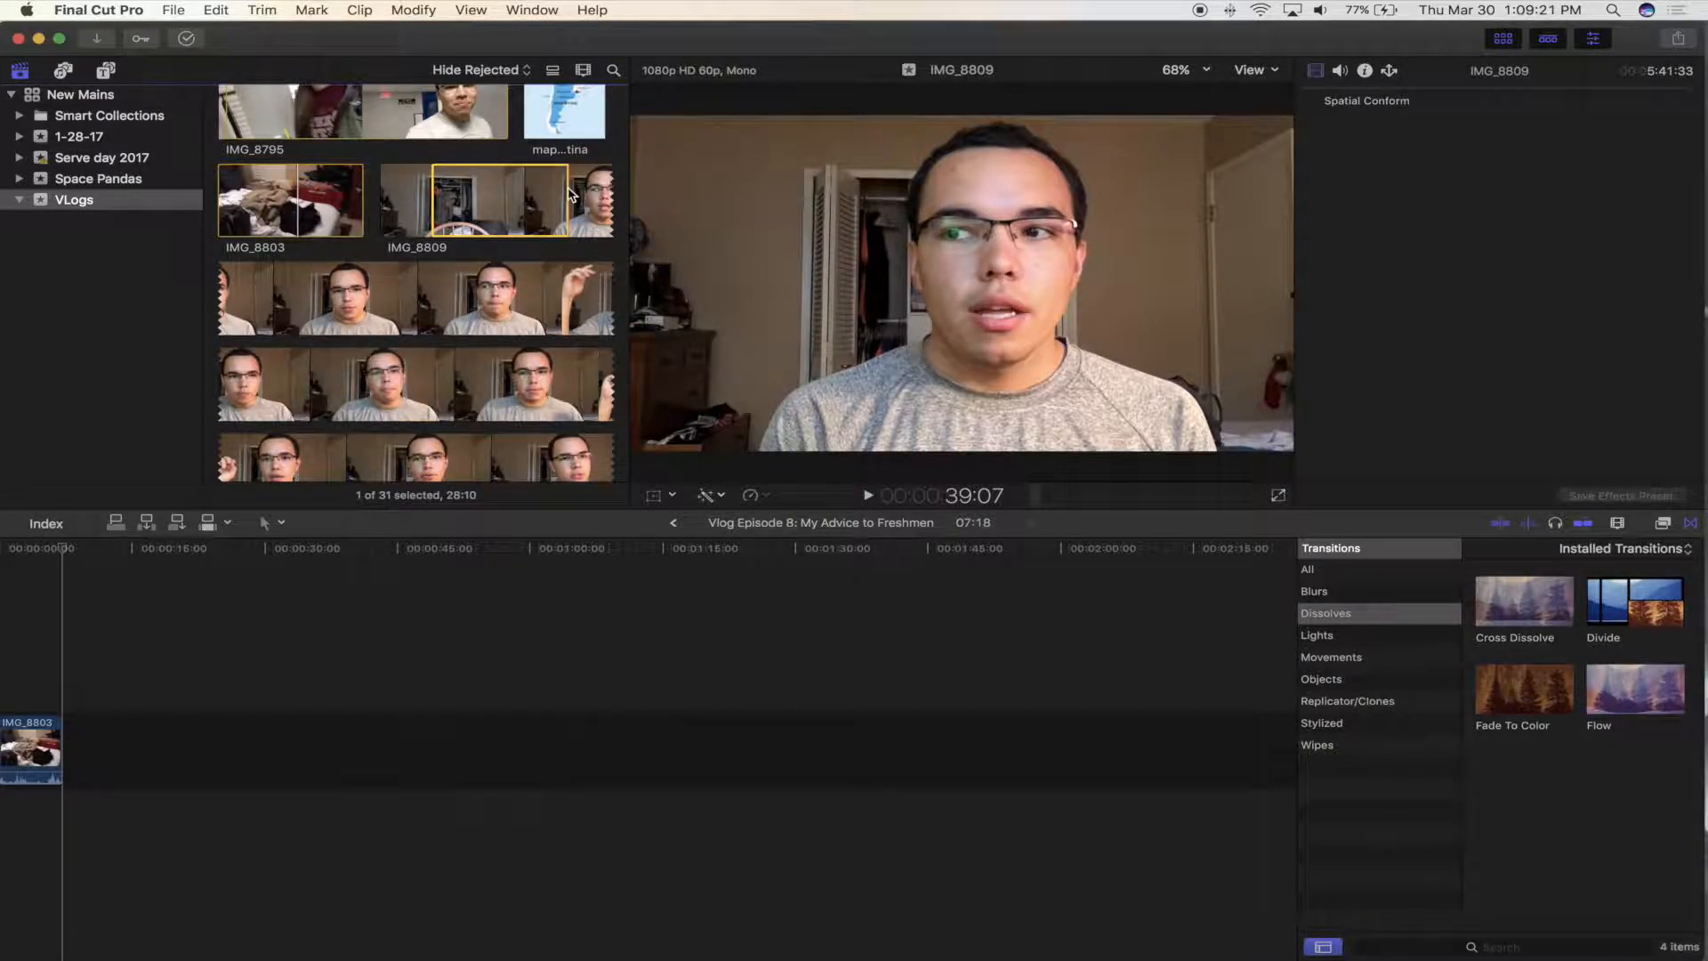
pyautogui.scroll(-5, 547, 317)
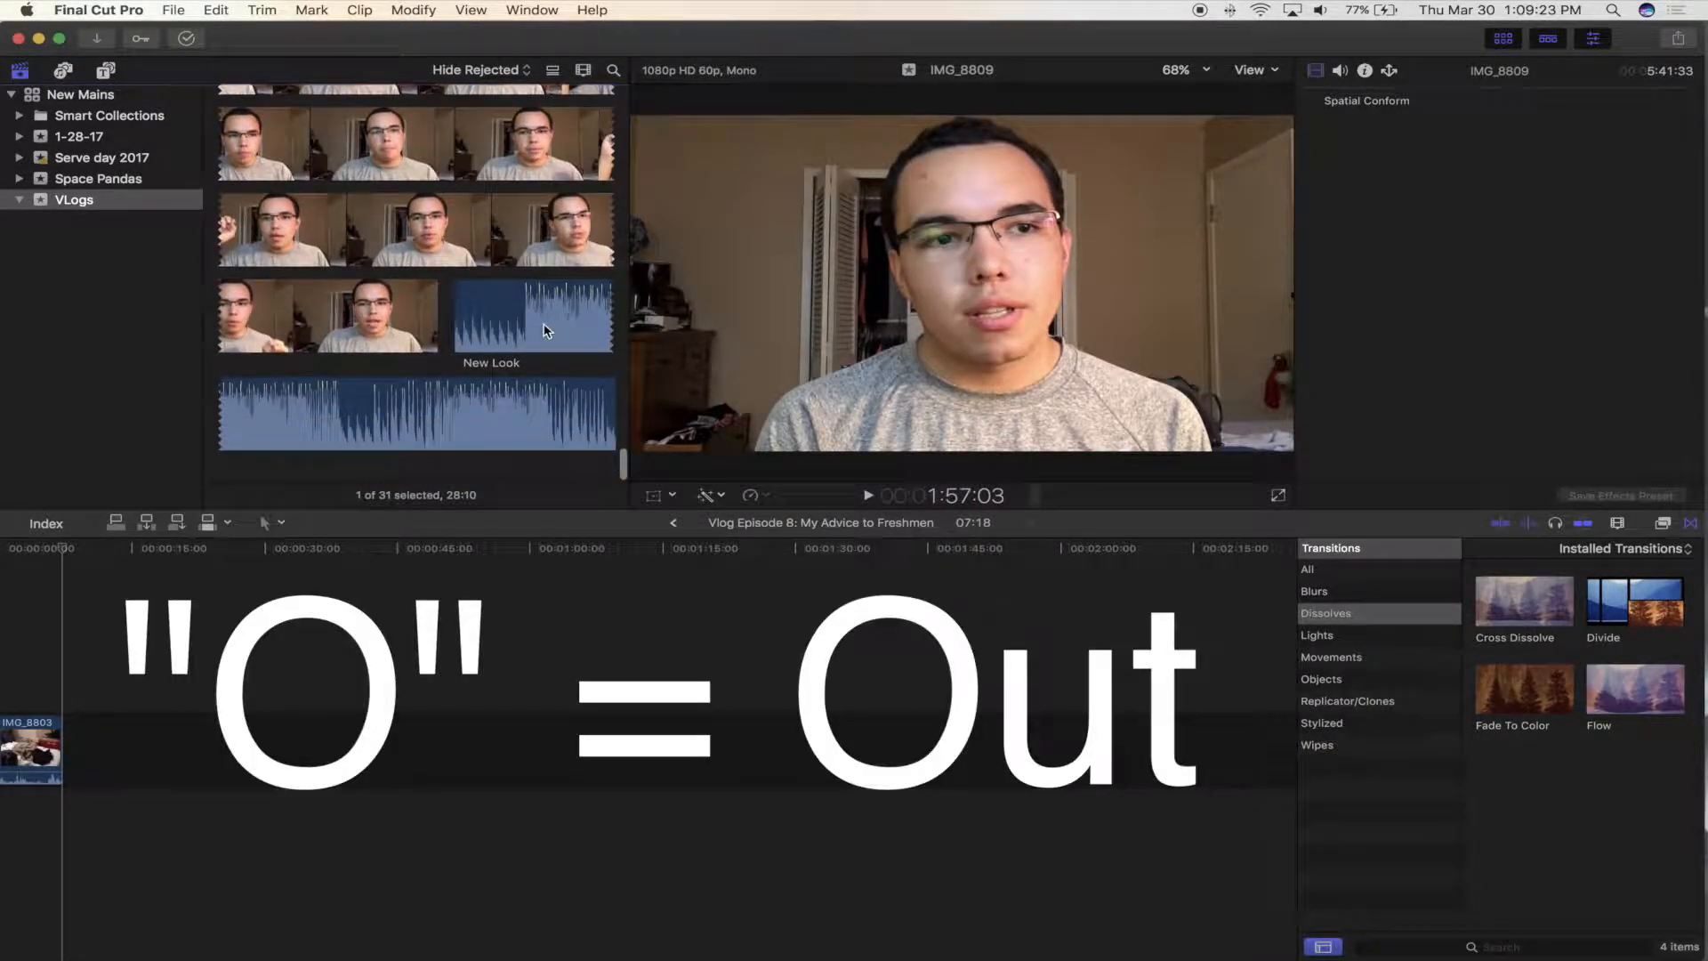
pyautogui.press('o')
pyautogui.scroll(10, 437, 332)
pyautogui.scroll(-6, 451, 338)
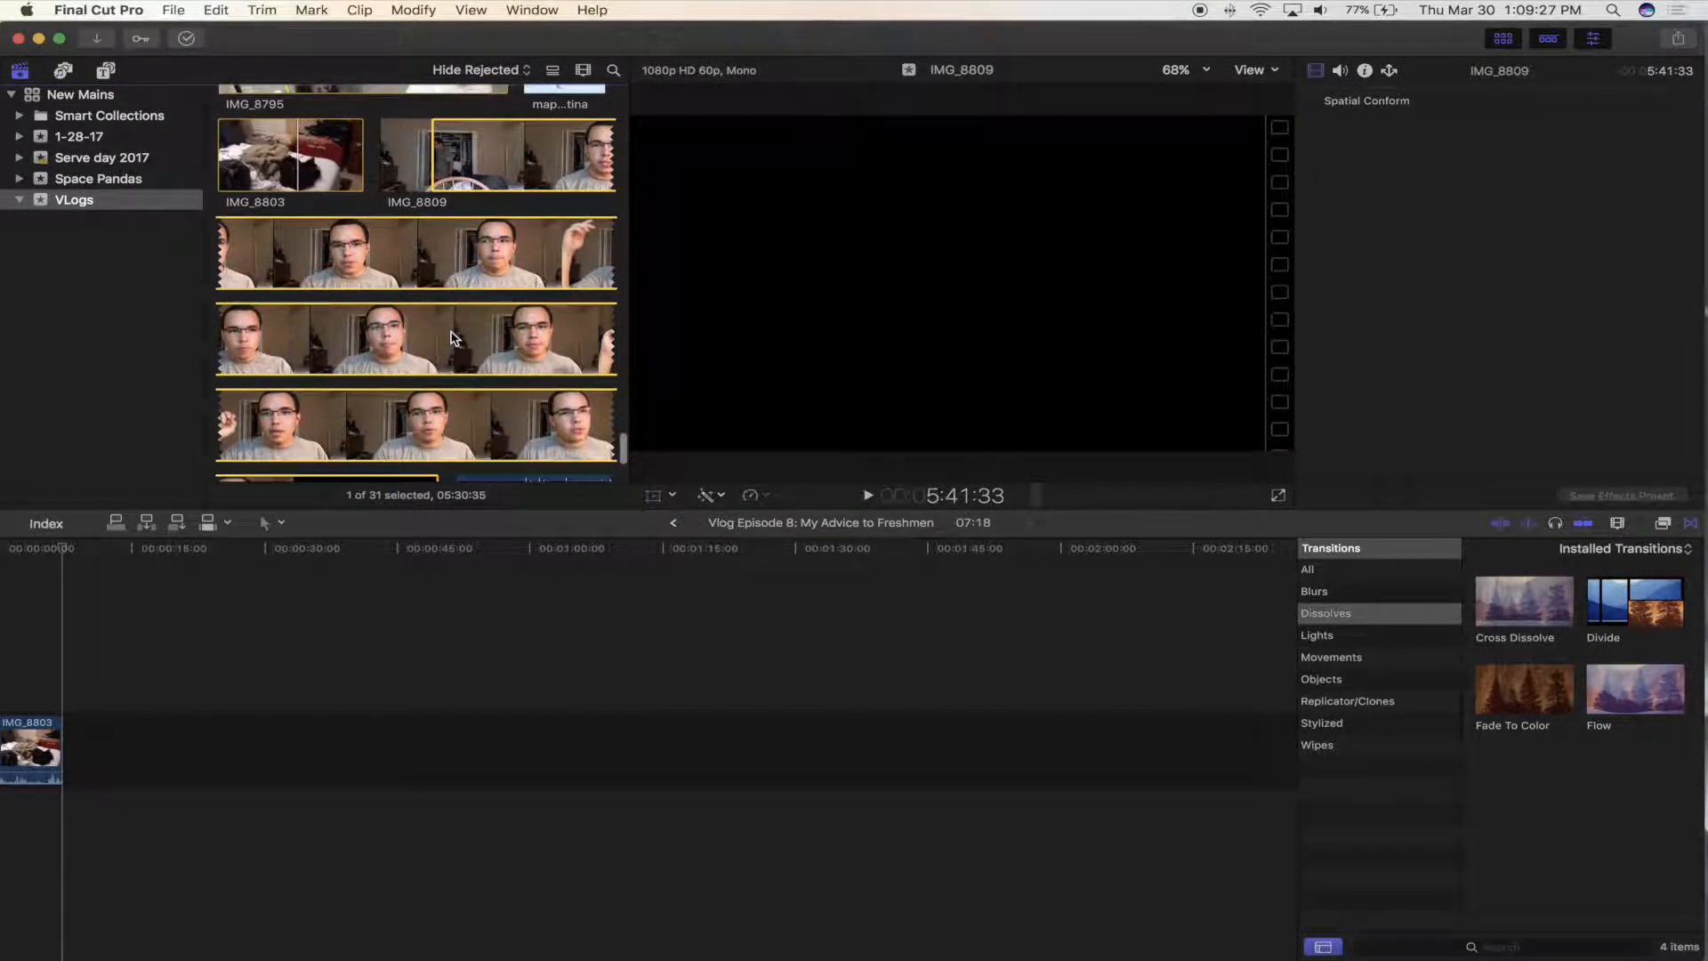
# - Add a hold segment to IMG_8803 in the timeline at 1:48, where the hand grips the doorknob
pyautogui.click(117, 617)
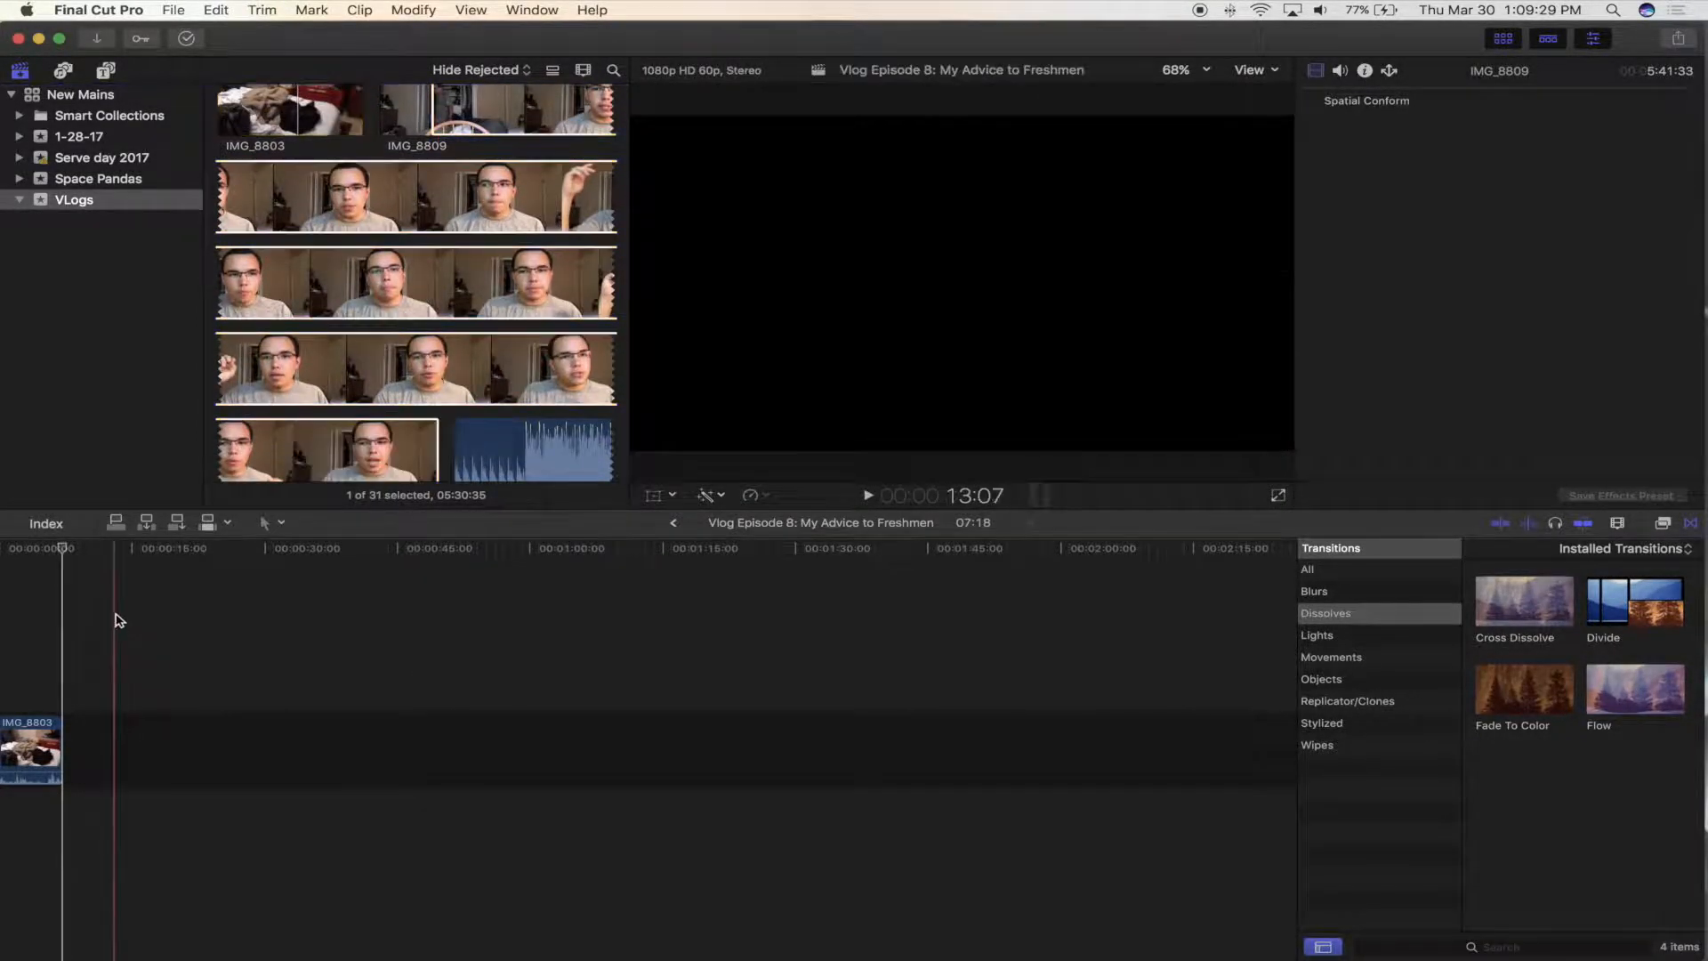
pyautogui.press('super+equal')
pyautogui.press('super+equal')
pyautogui.press('e')
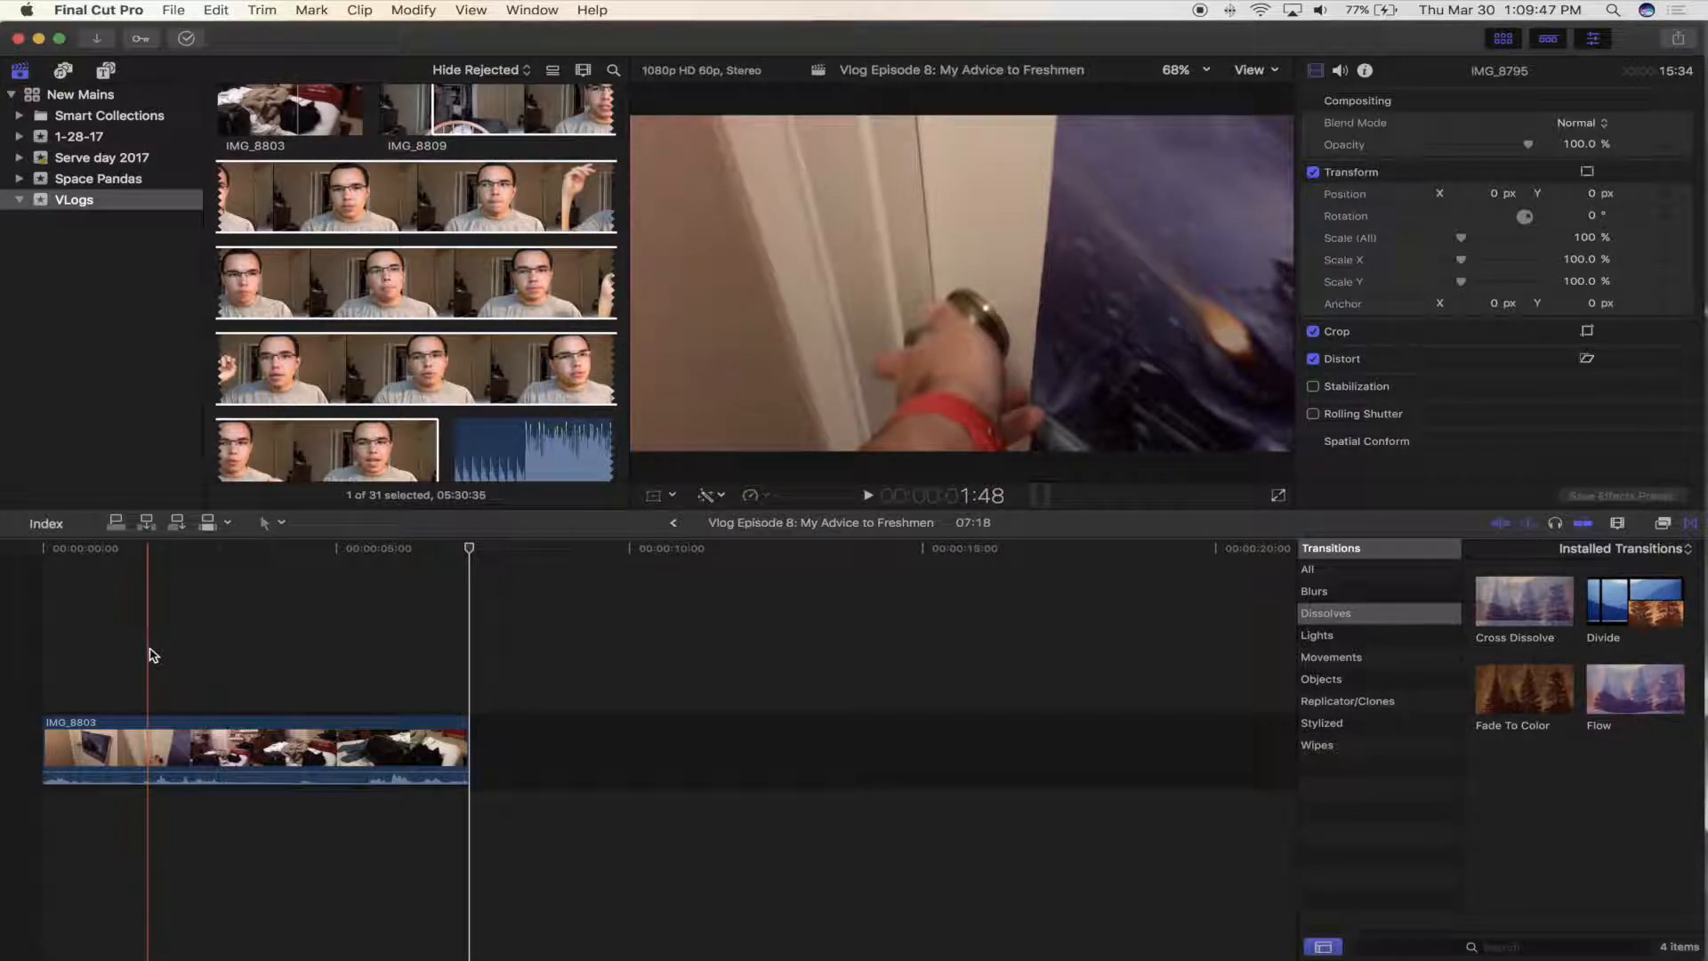
pyautogui.press('super+equal')
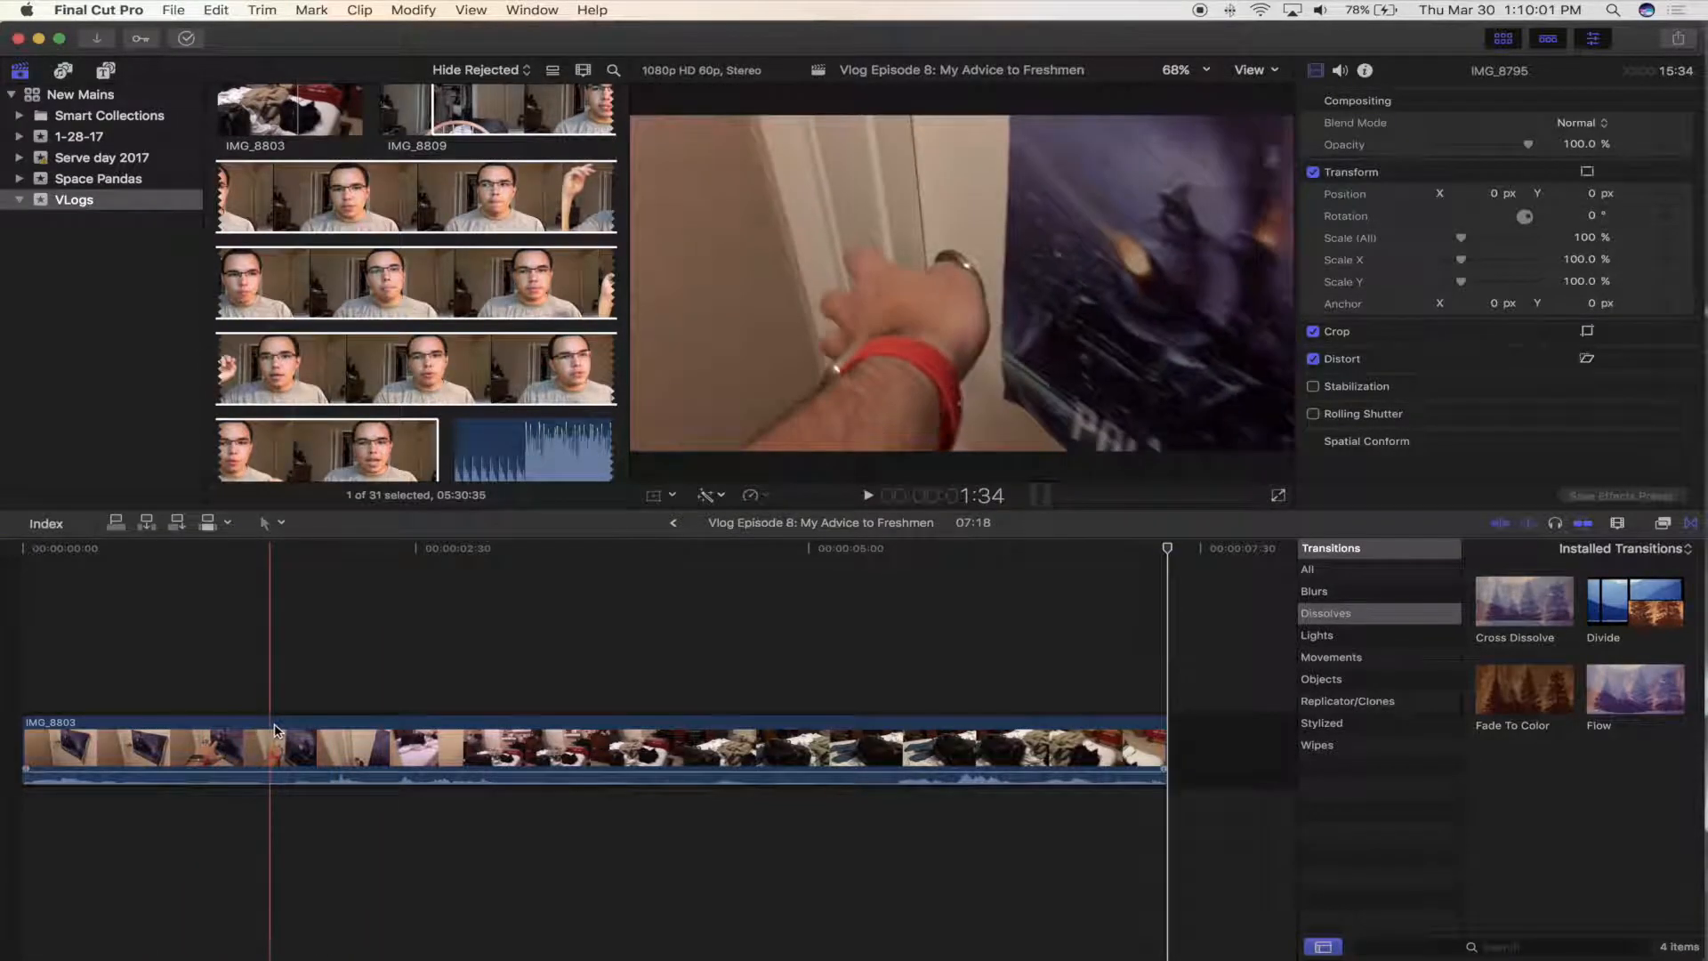
pyautogui.click(306, 731)
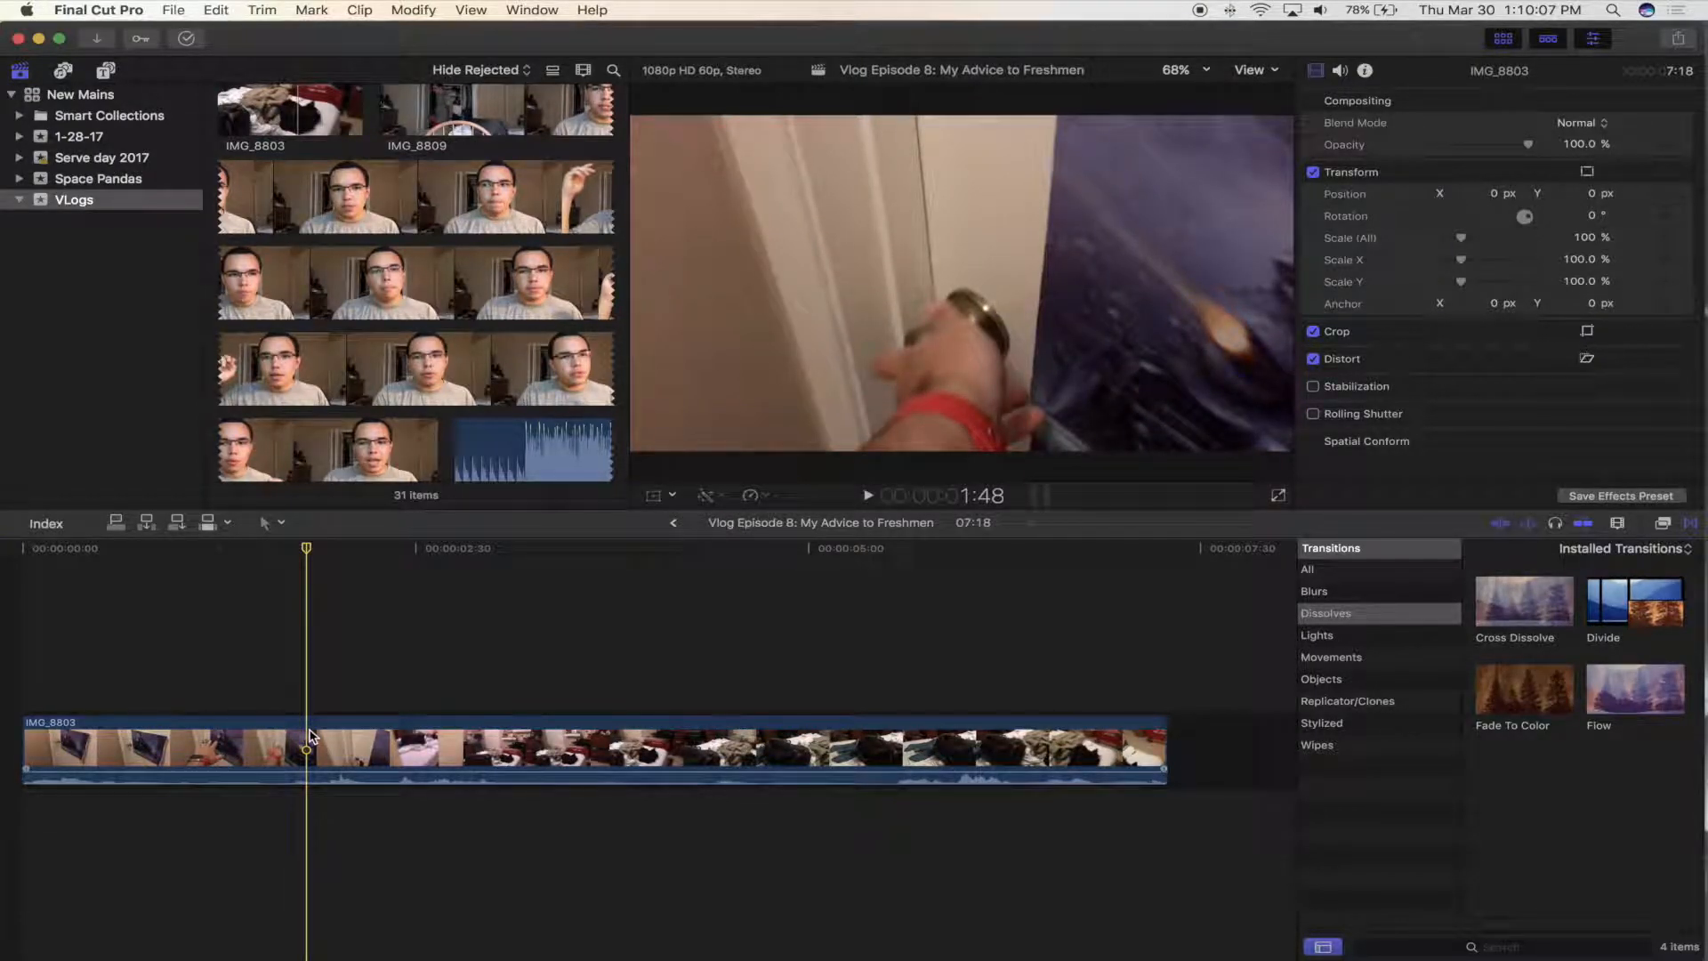
pyautogui.hotkey('shift', 'h')
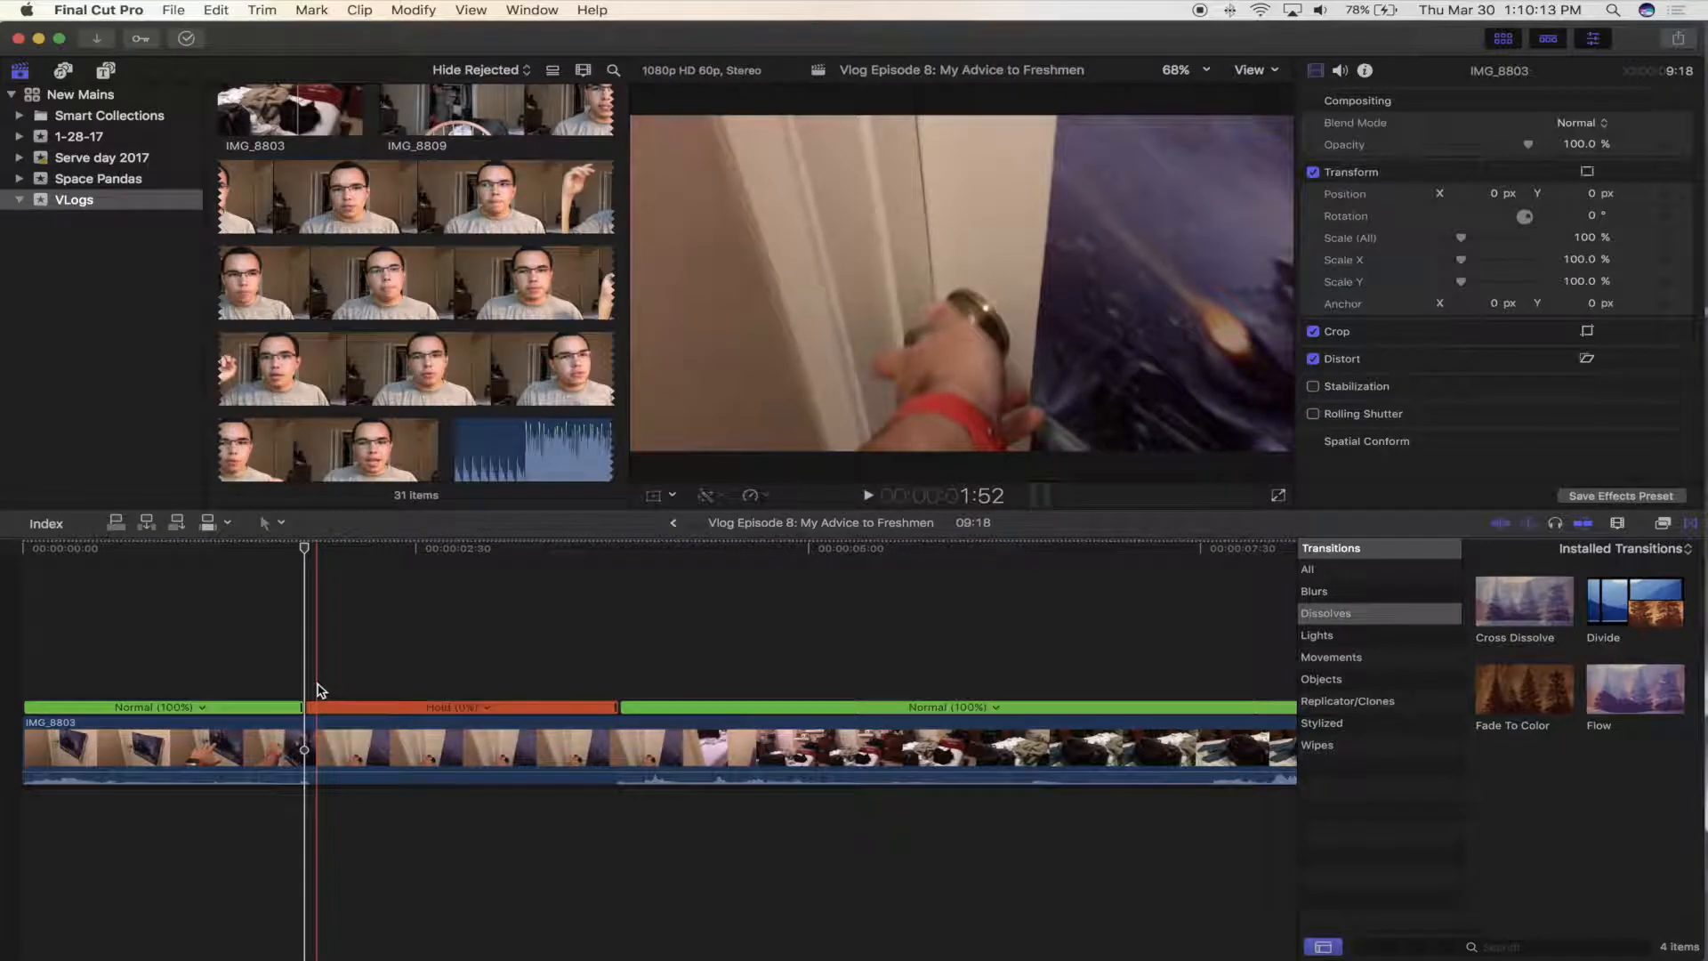
# - Place a Basic Title above IMG_8803, starting at the beginning of the hold segment
pyautogui.click(99, 70)
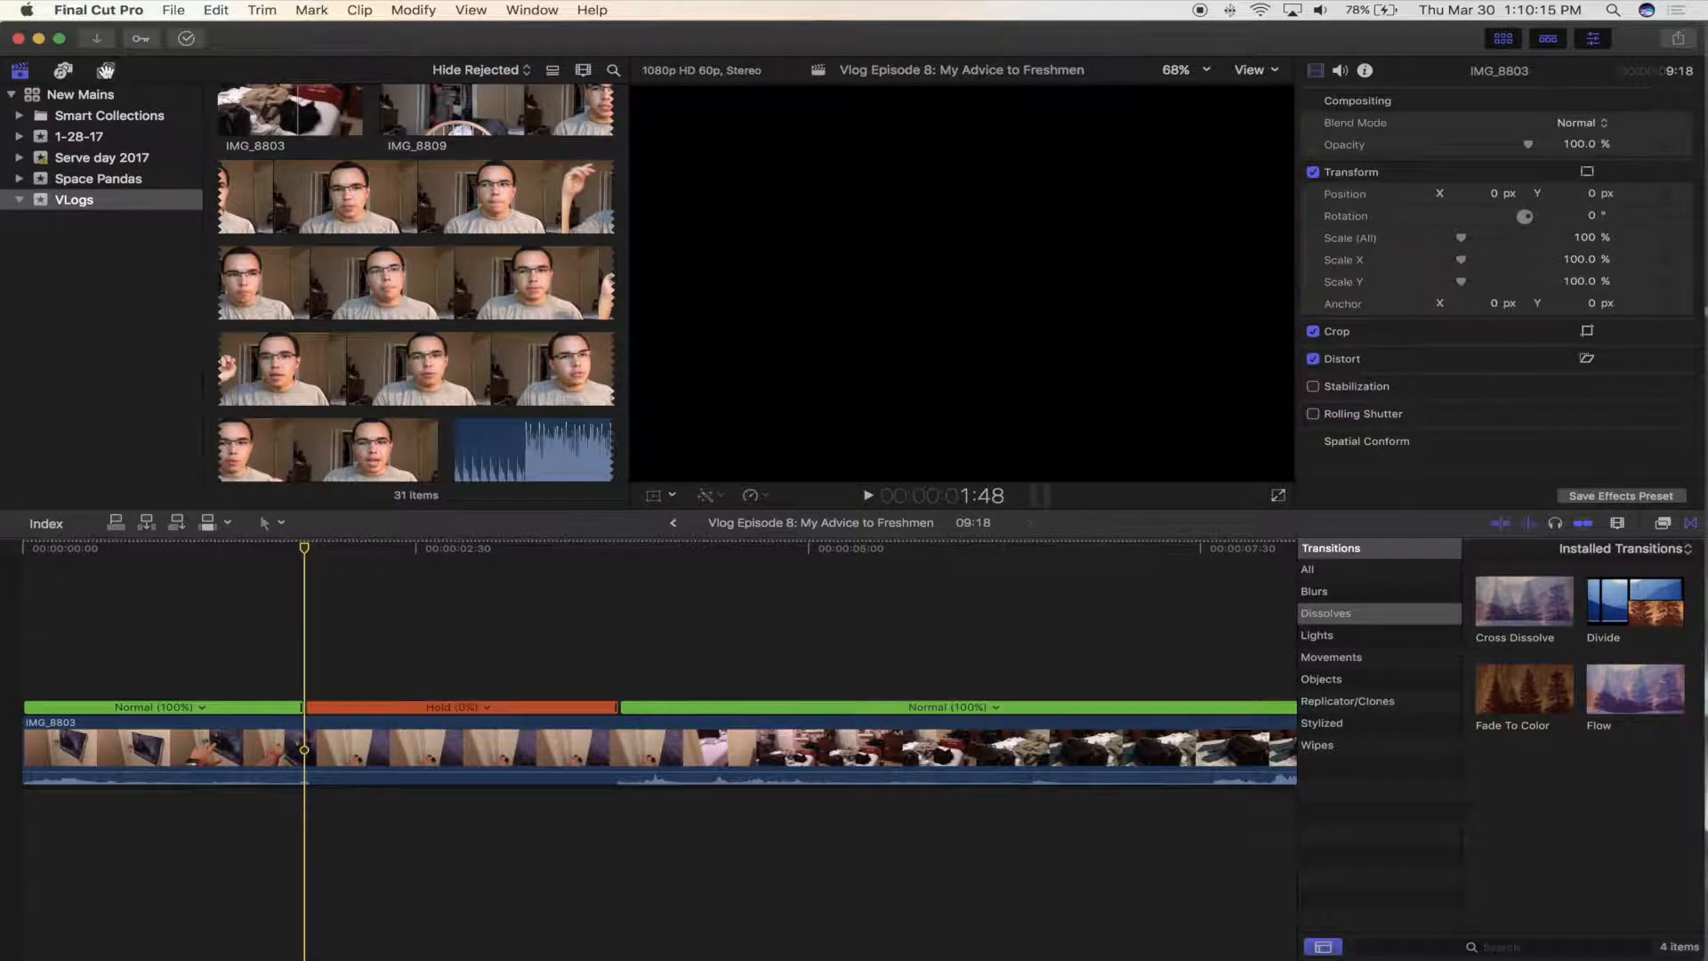
pyautogui.click(487, 238)
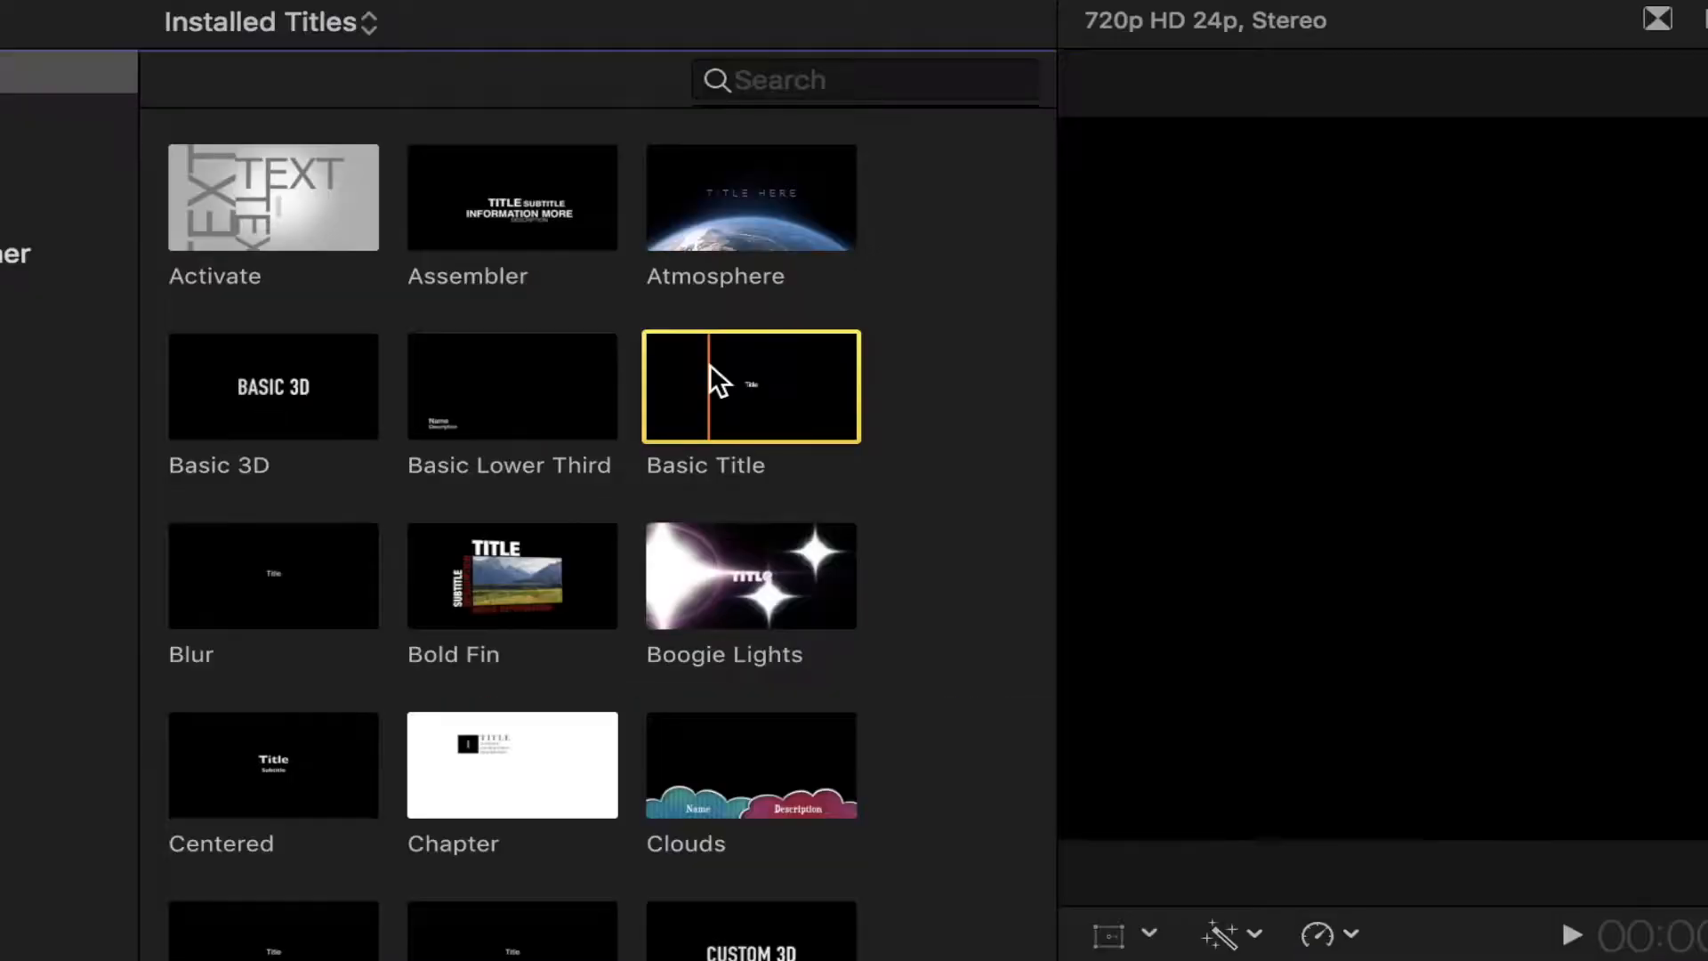
pyautogui.moveTo(758, 387); pyautogui.dragTo(311, 683)
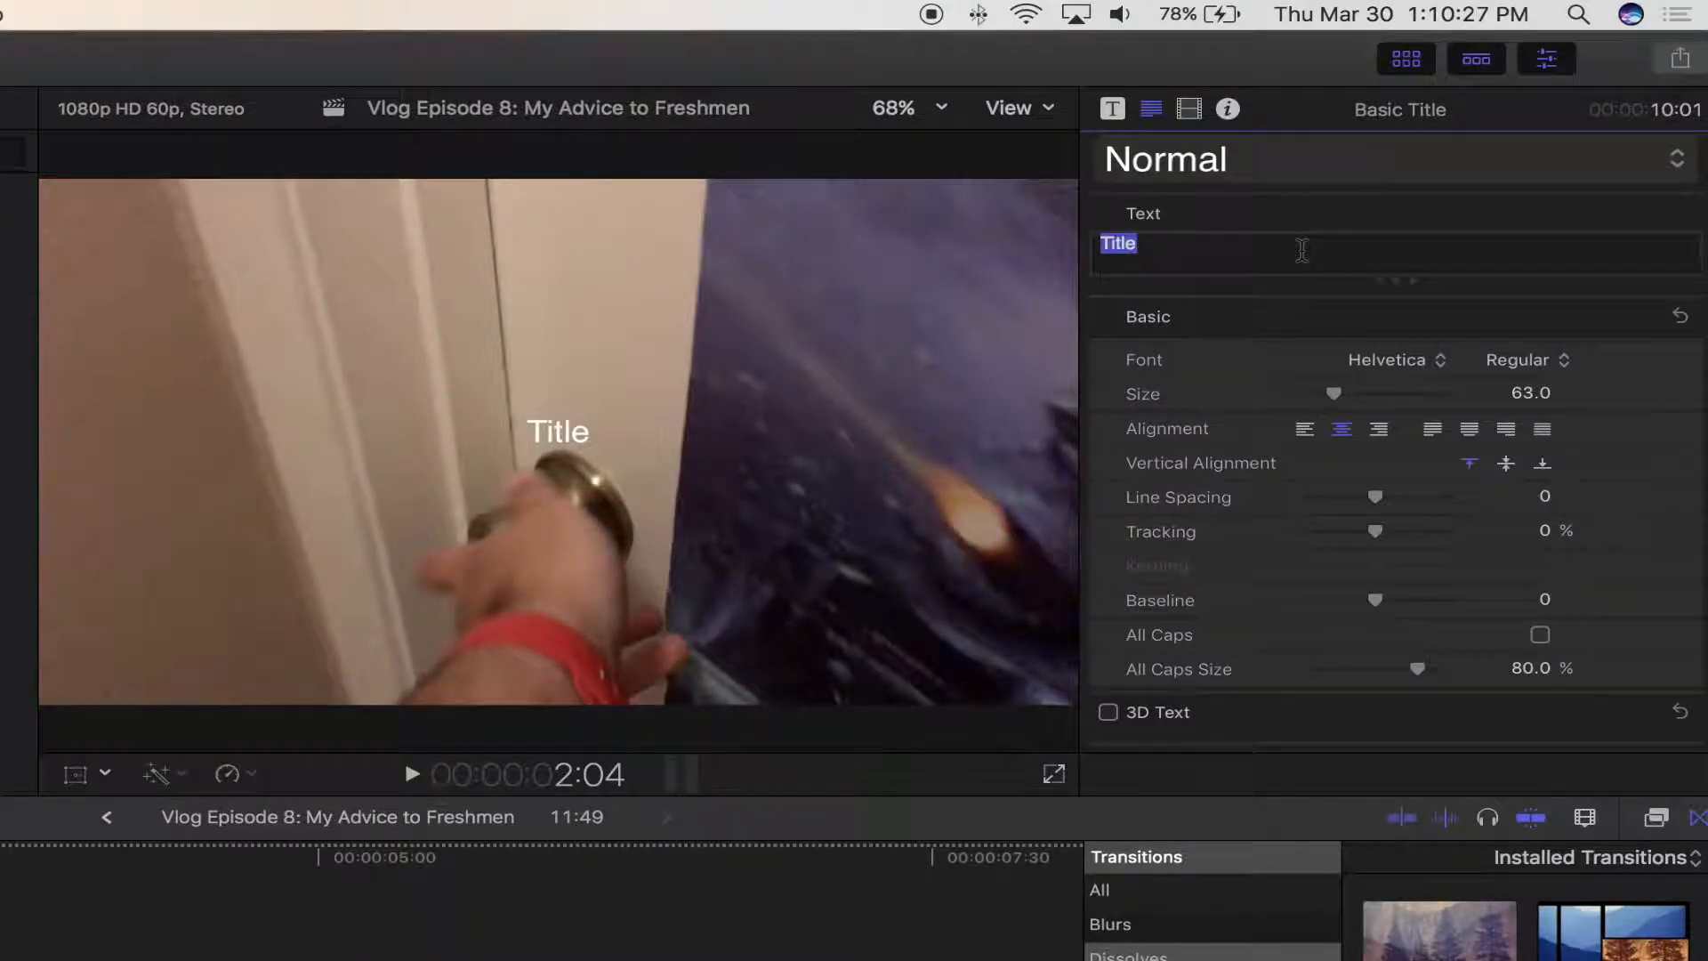
# - Set the title's text to "Vlog Episode 8:" on the first line and "My Advice to Freshmen" on the second
pyautogui.write('Vlog Epis')
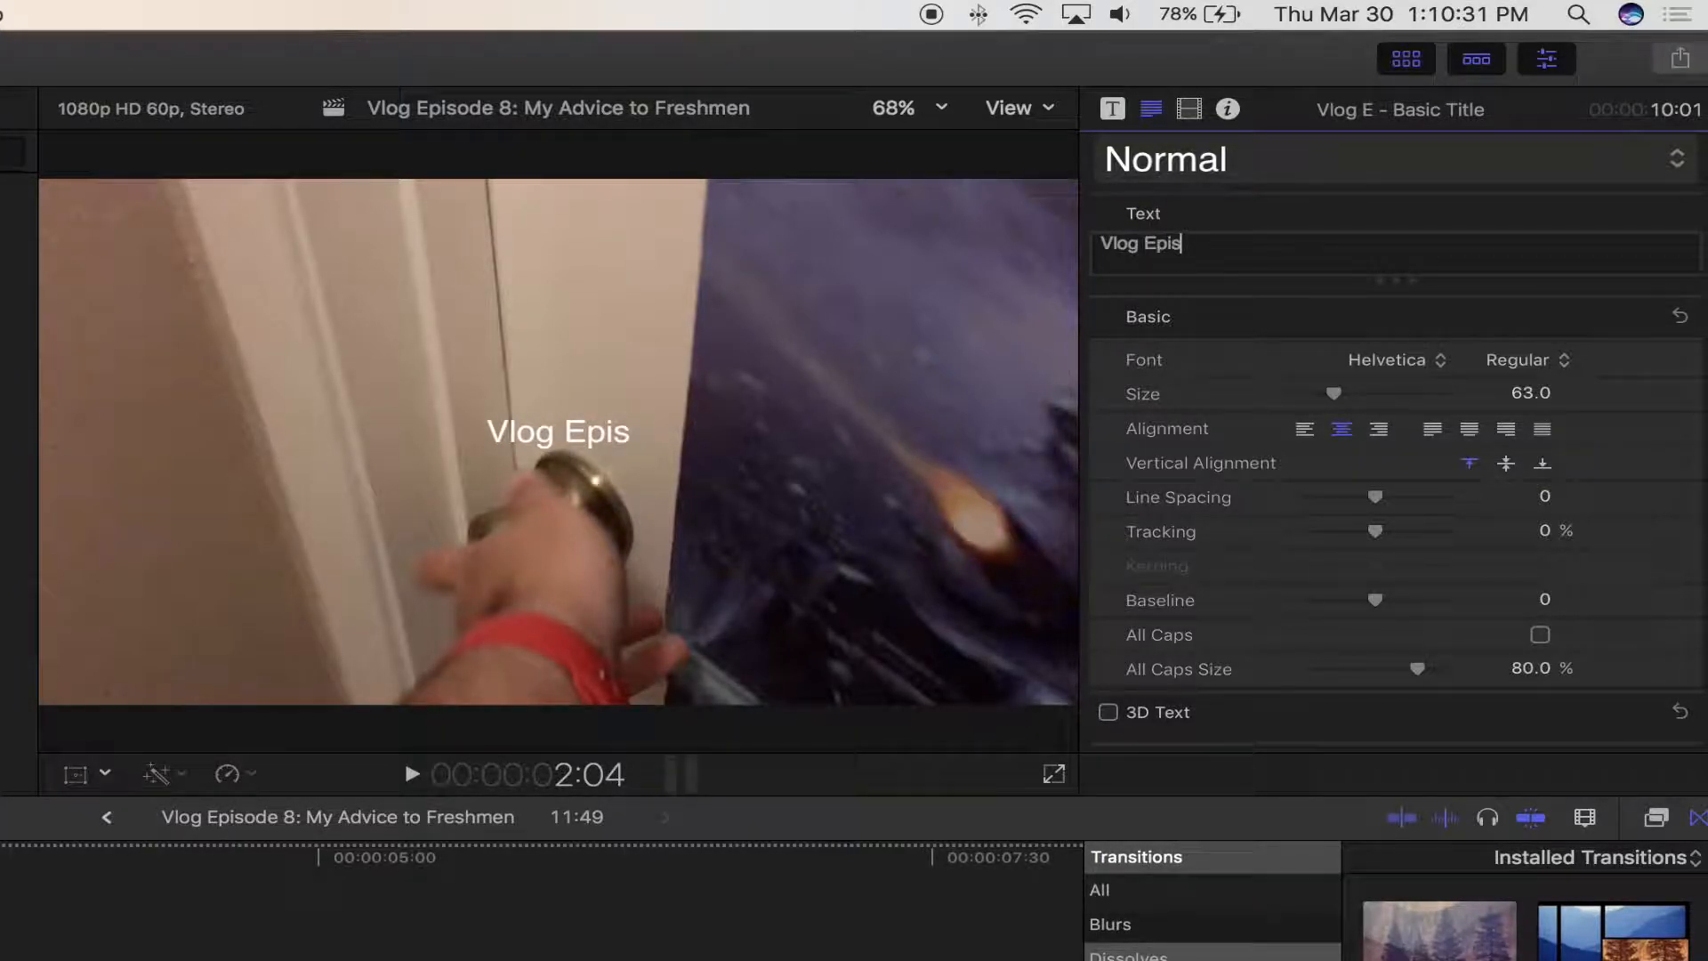
pyautogui.write('ode 8:')
pyautogui.write('My D')
pyautogui.press('BackSpace')
pyautogui.write('Advice ')
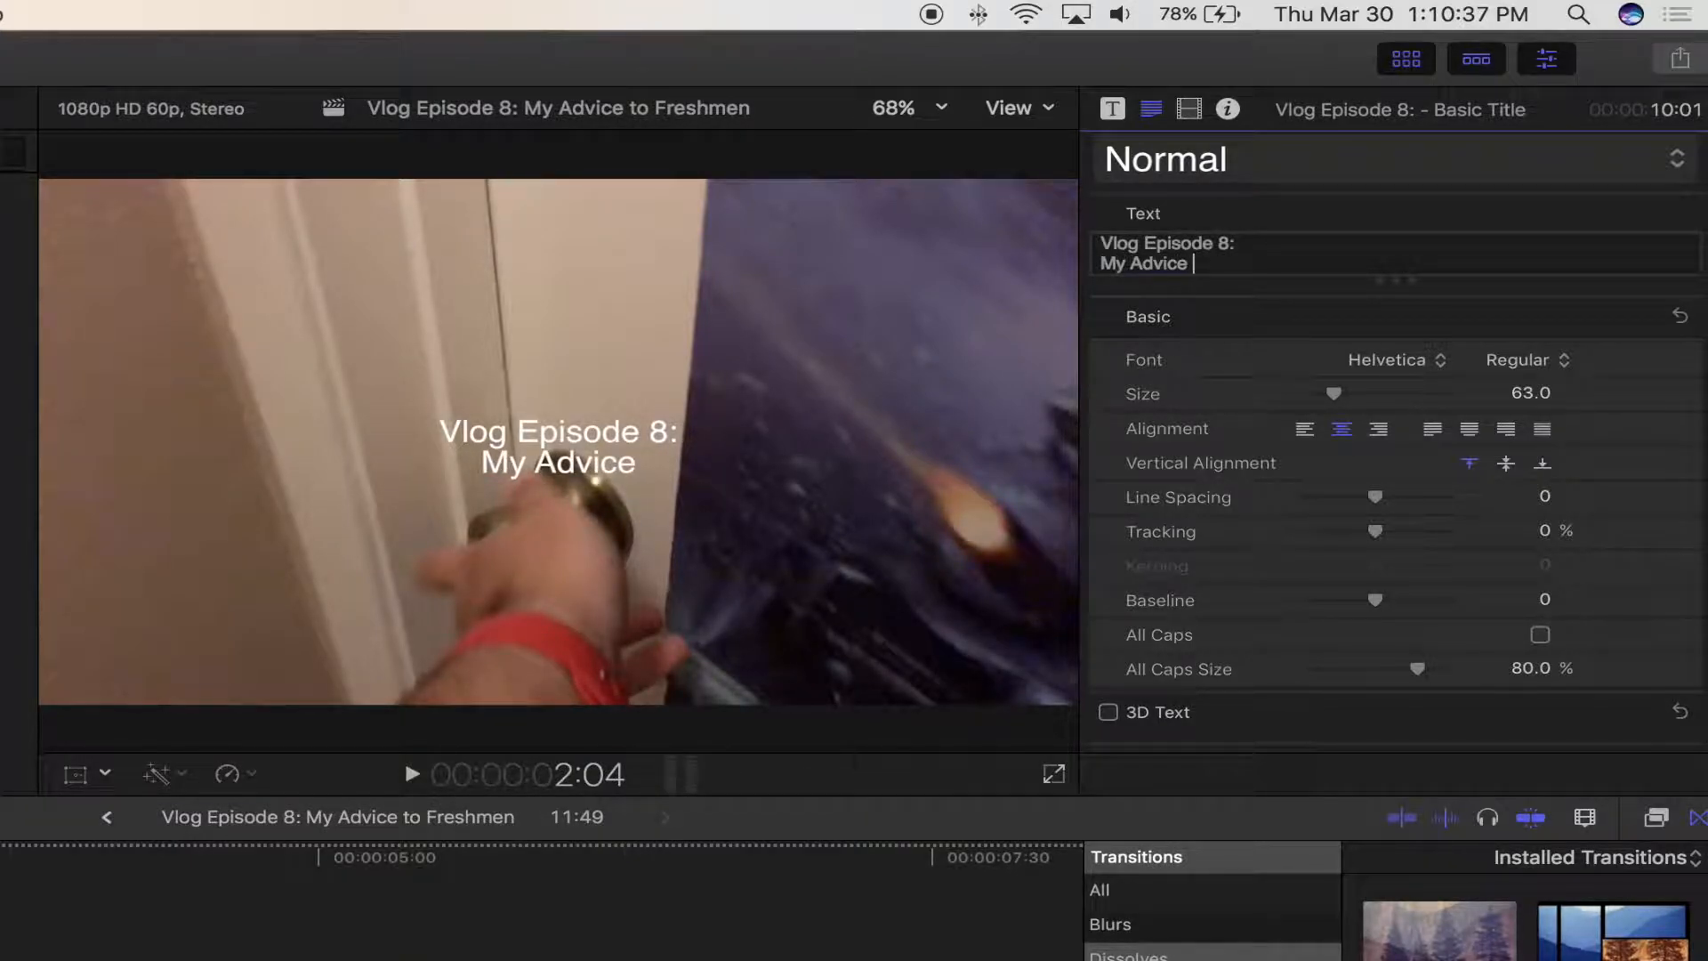
pyautogui.write('to Freshmen')
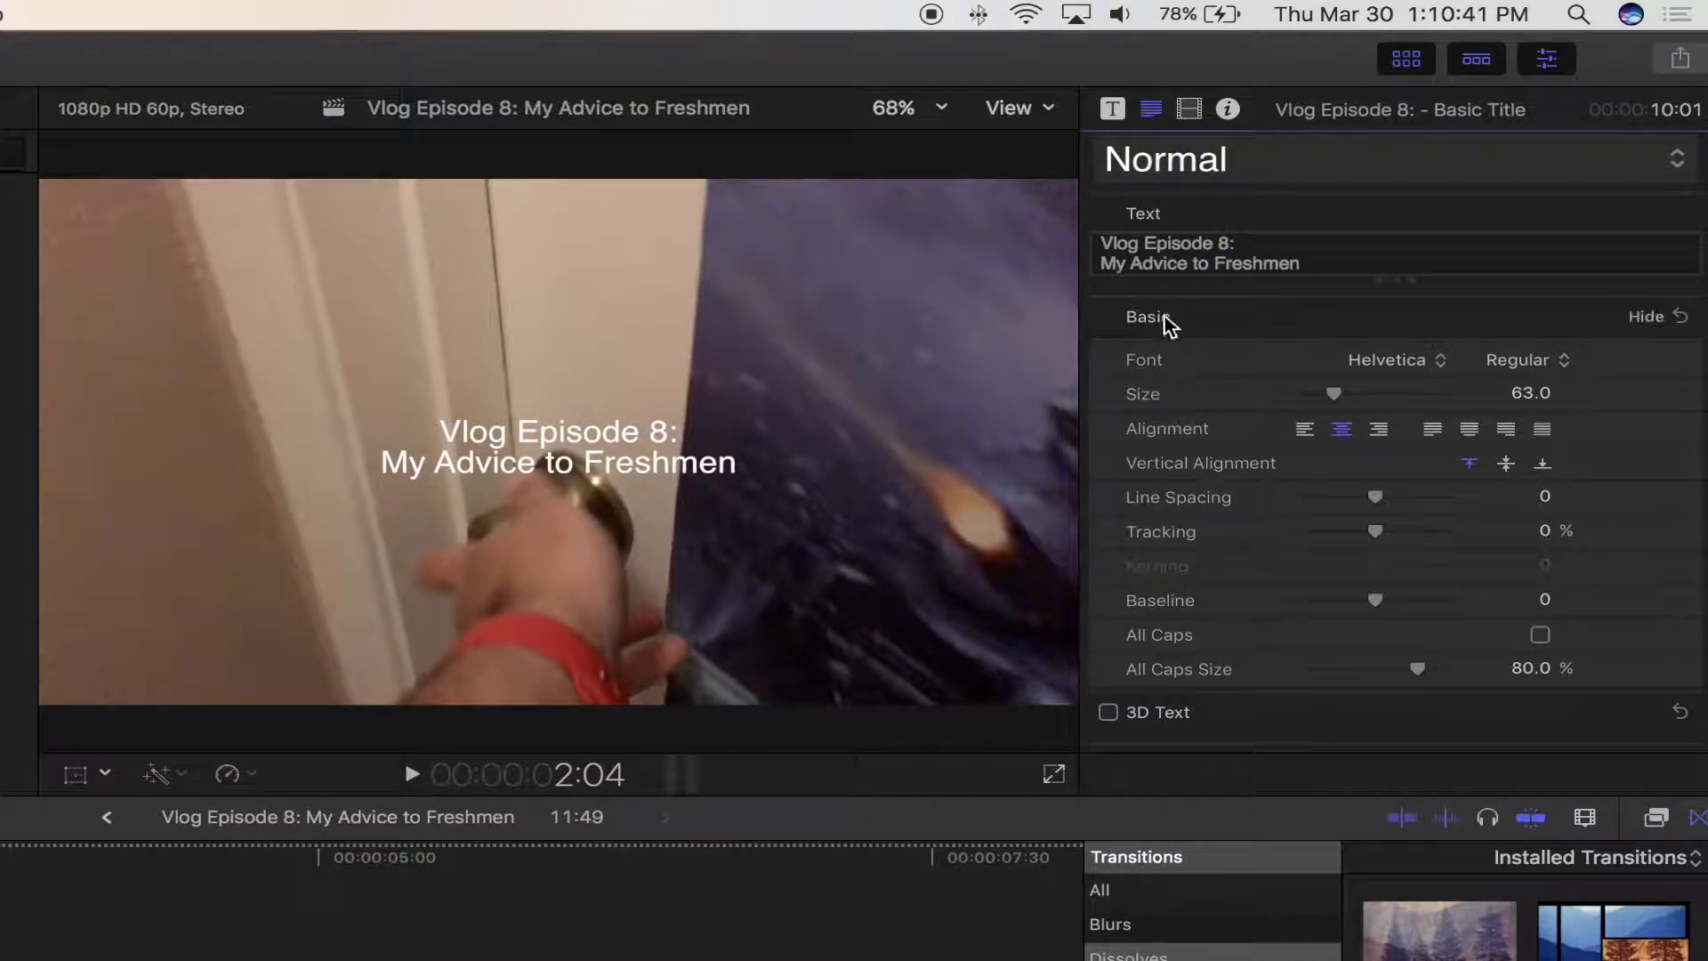
# - Enlarge the title text to size 182 and reposition it near the top of the frame
pyautogui.click(1334, 392)
pyautogui.moveTo(1332, 397); pyautogui.dragTo(1392, 400)
pyautogui.moveTo(546, 466); pyautogui.dragTo(543, 314)
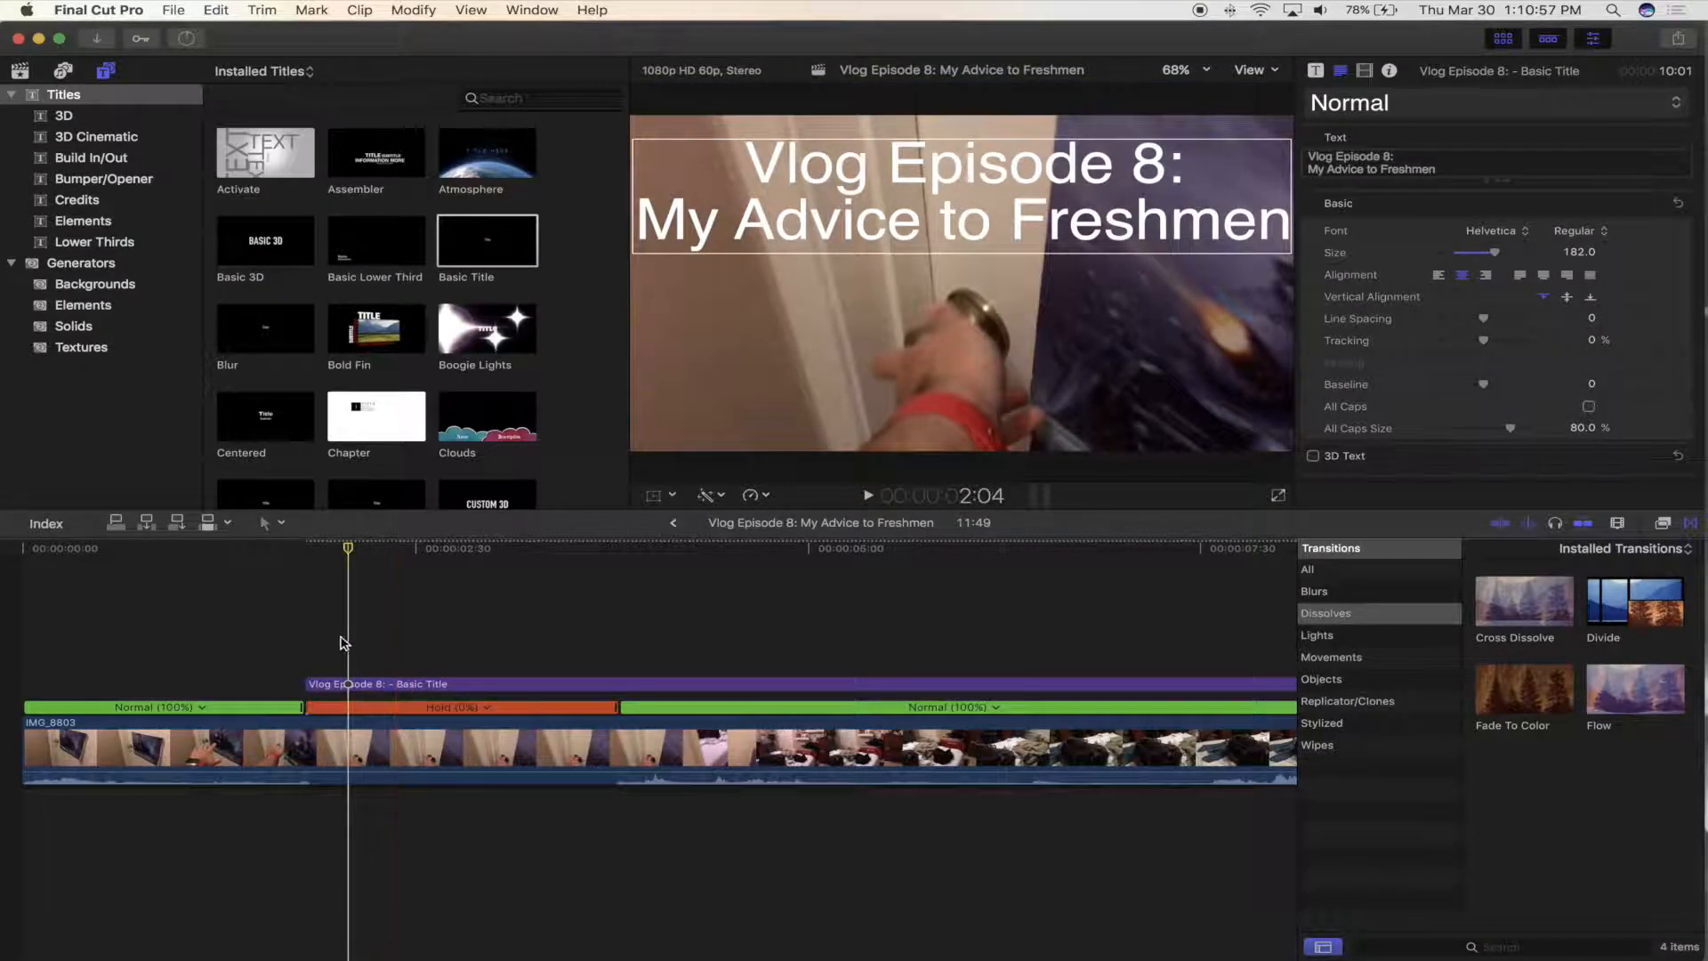
# - Split the title at the end of the hold segment, at 3:47, and delete the part after the cut
pyautogui.click(621, 686)
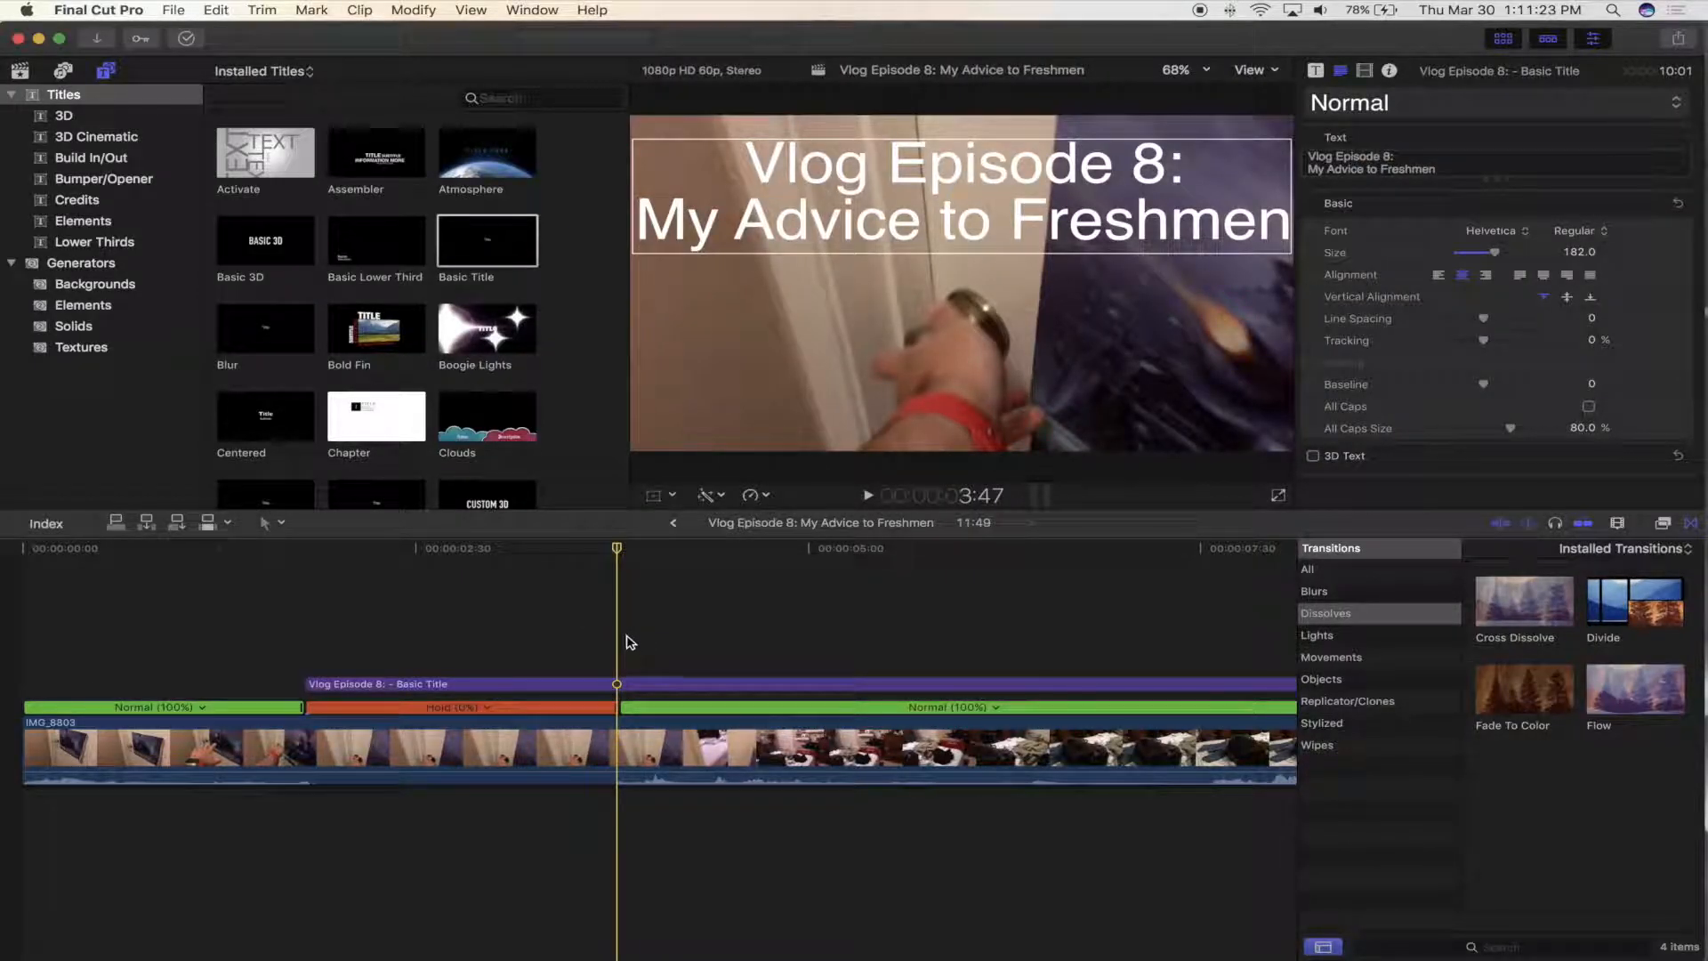
pyautogui.press('b')
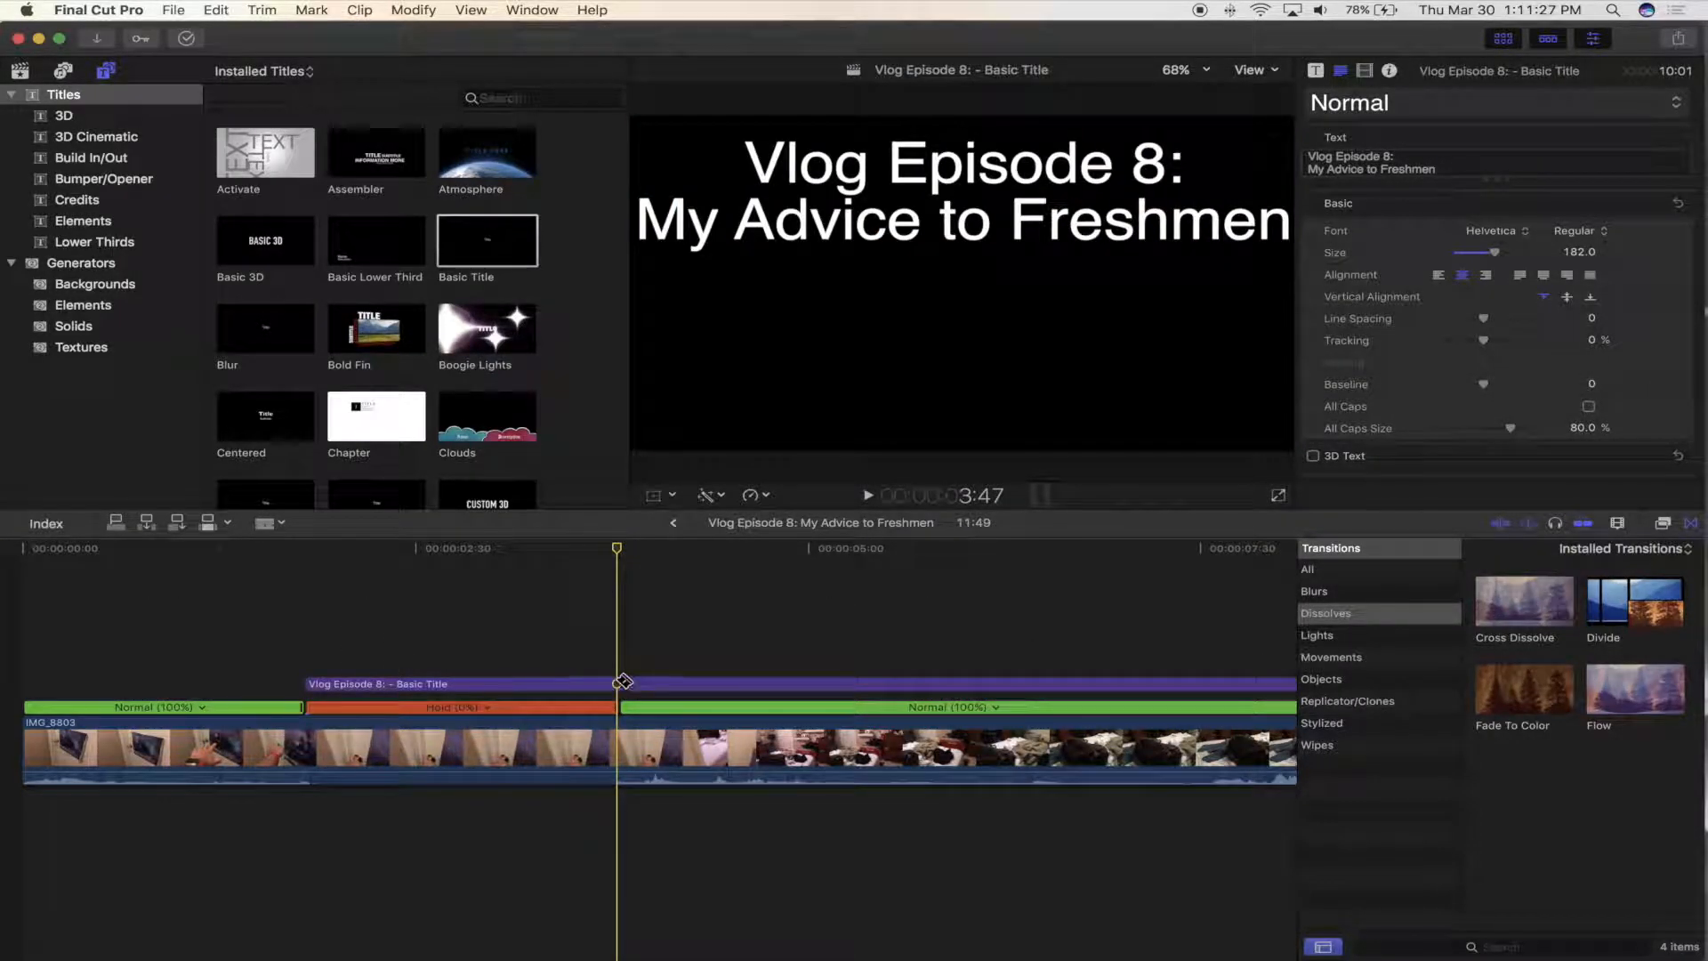
pyautogui.click(622, 681)
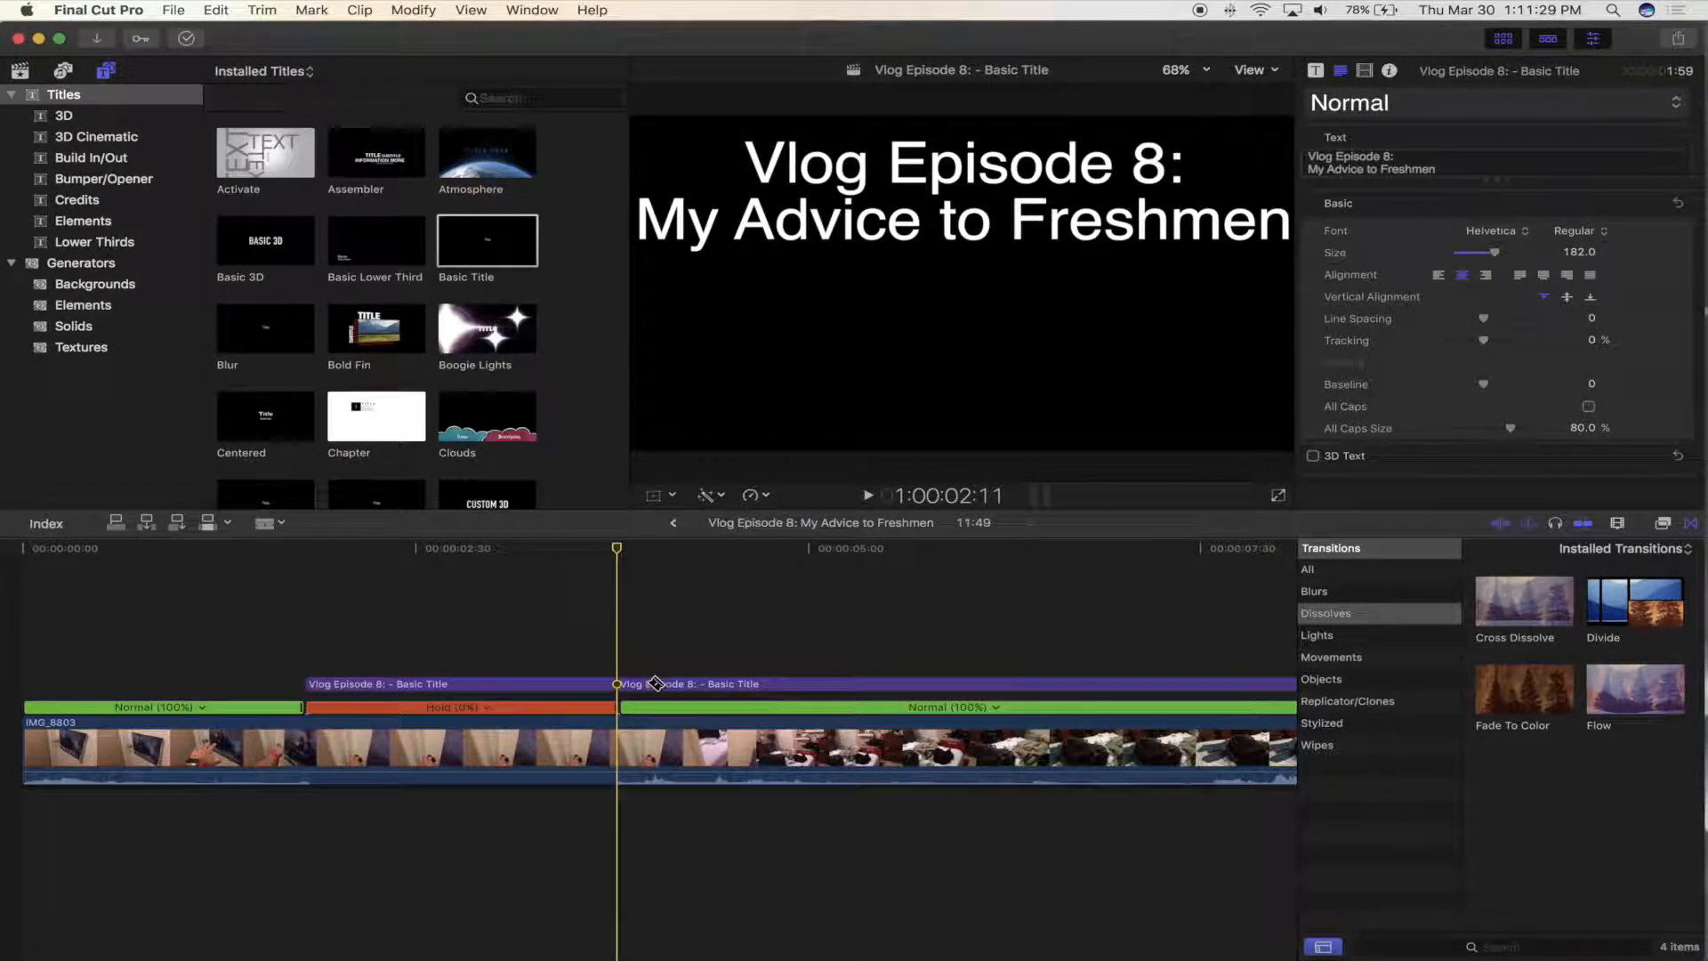
pyautogui.press('a')
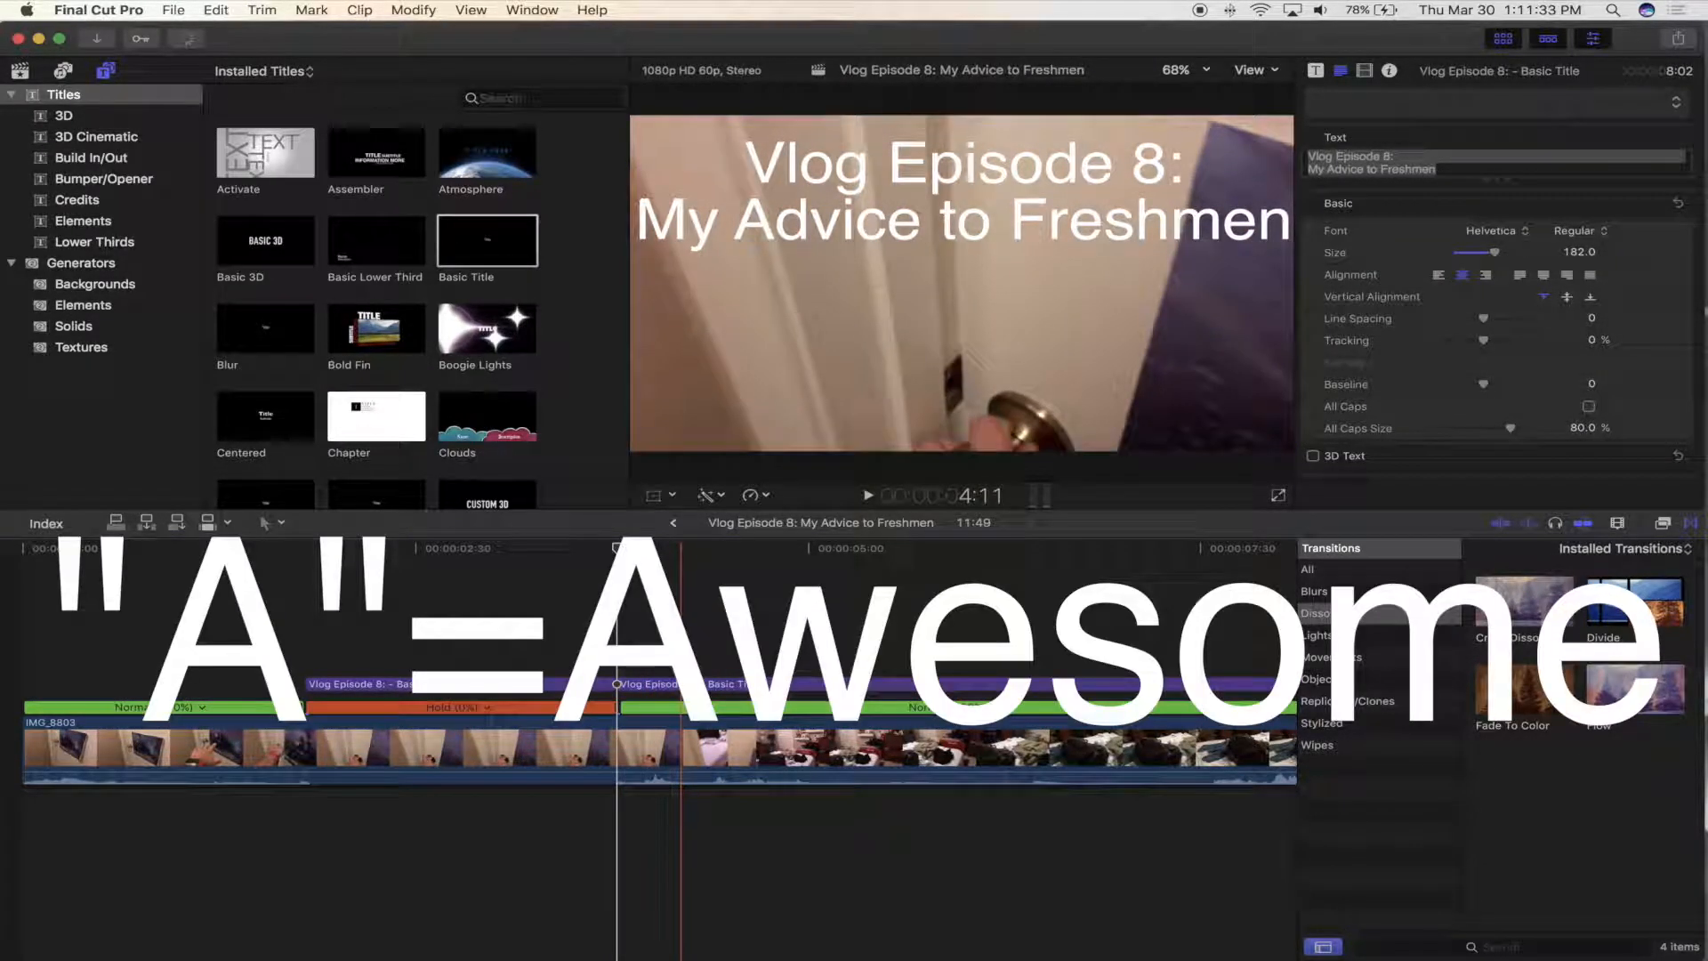
pyautogui.click(698, 684)
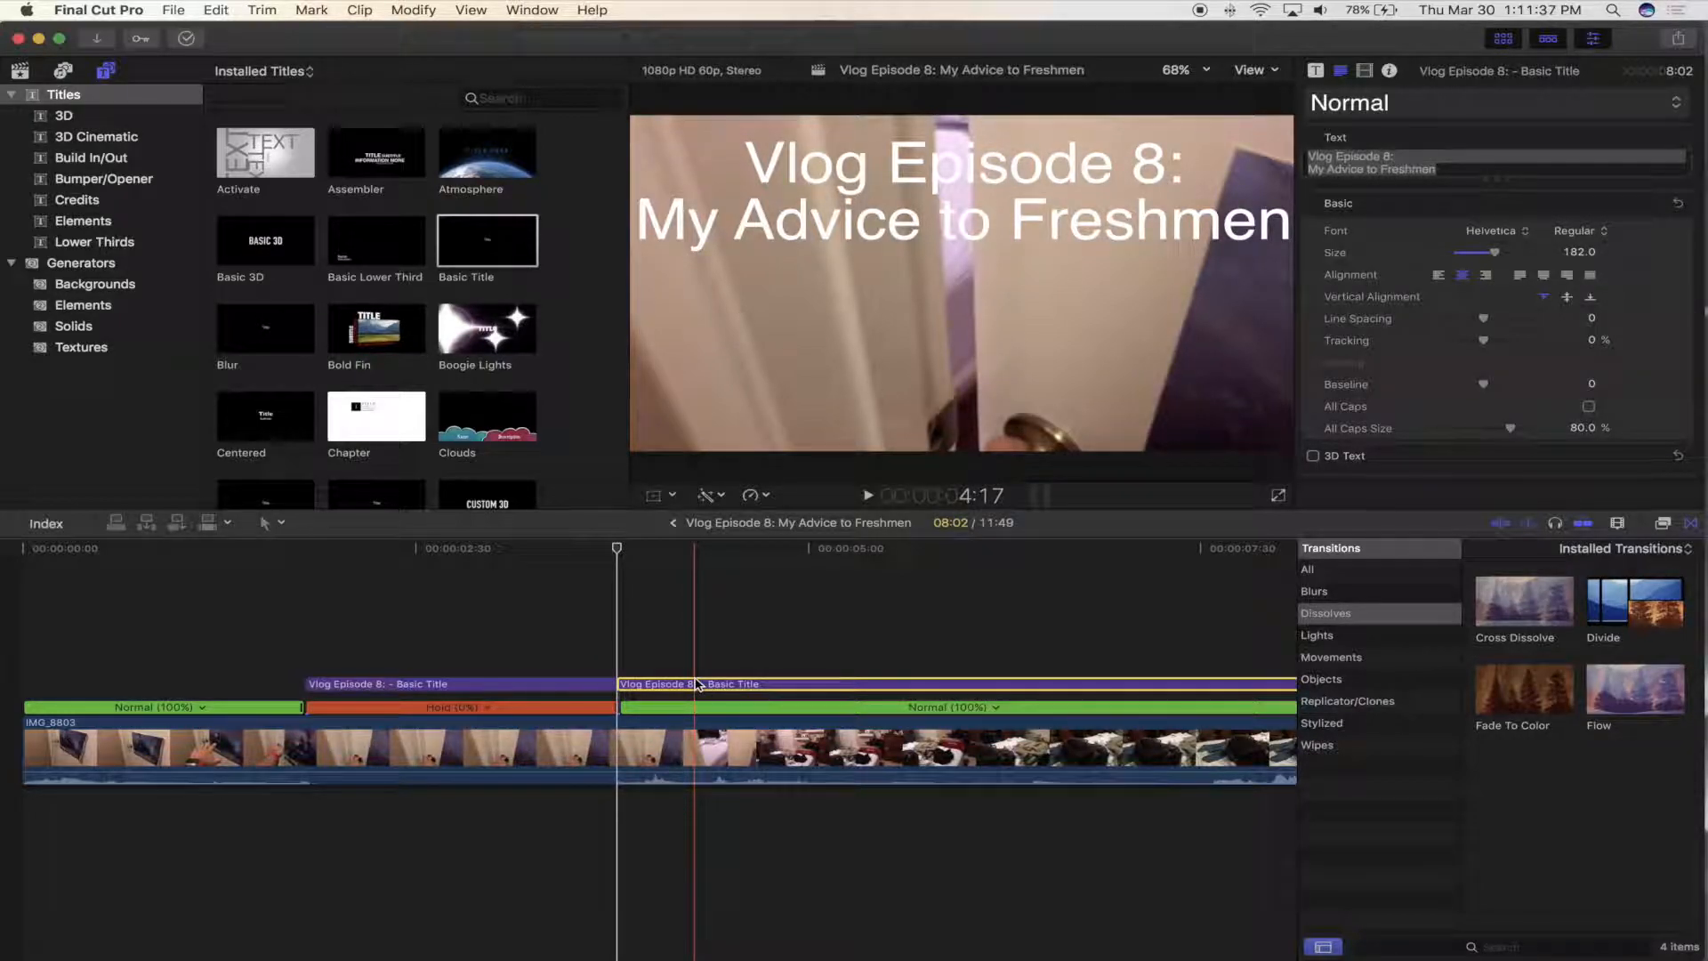
pyautogui.press('Delete')
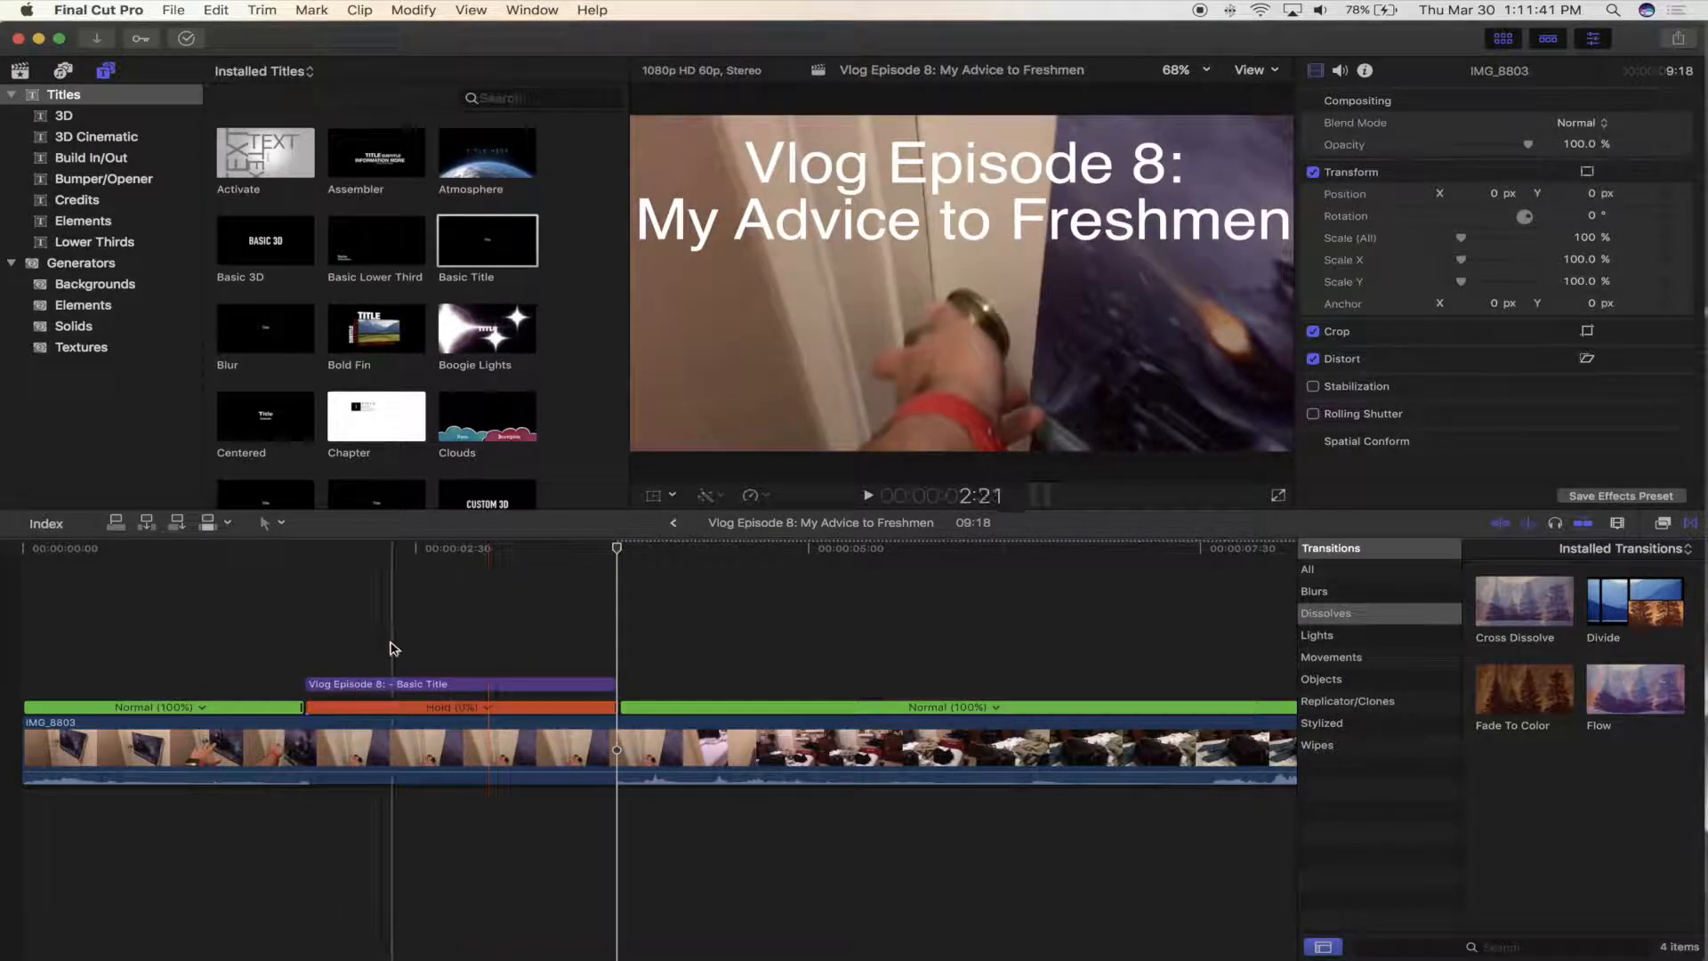
# - Connect the full New Look track beneath IMG_8803 at the start of the hold segment and play the project from the beginning
pyautogui.click(64, 72)
pyautogui.scroll(-3, 413, 364)
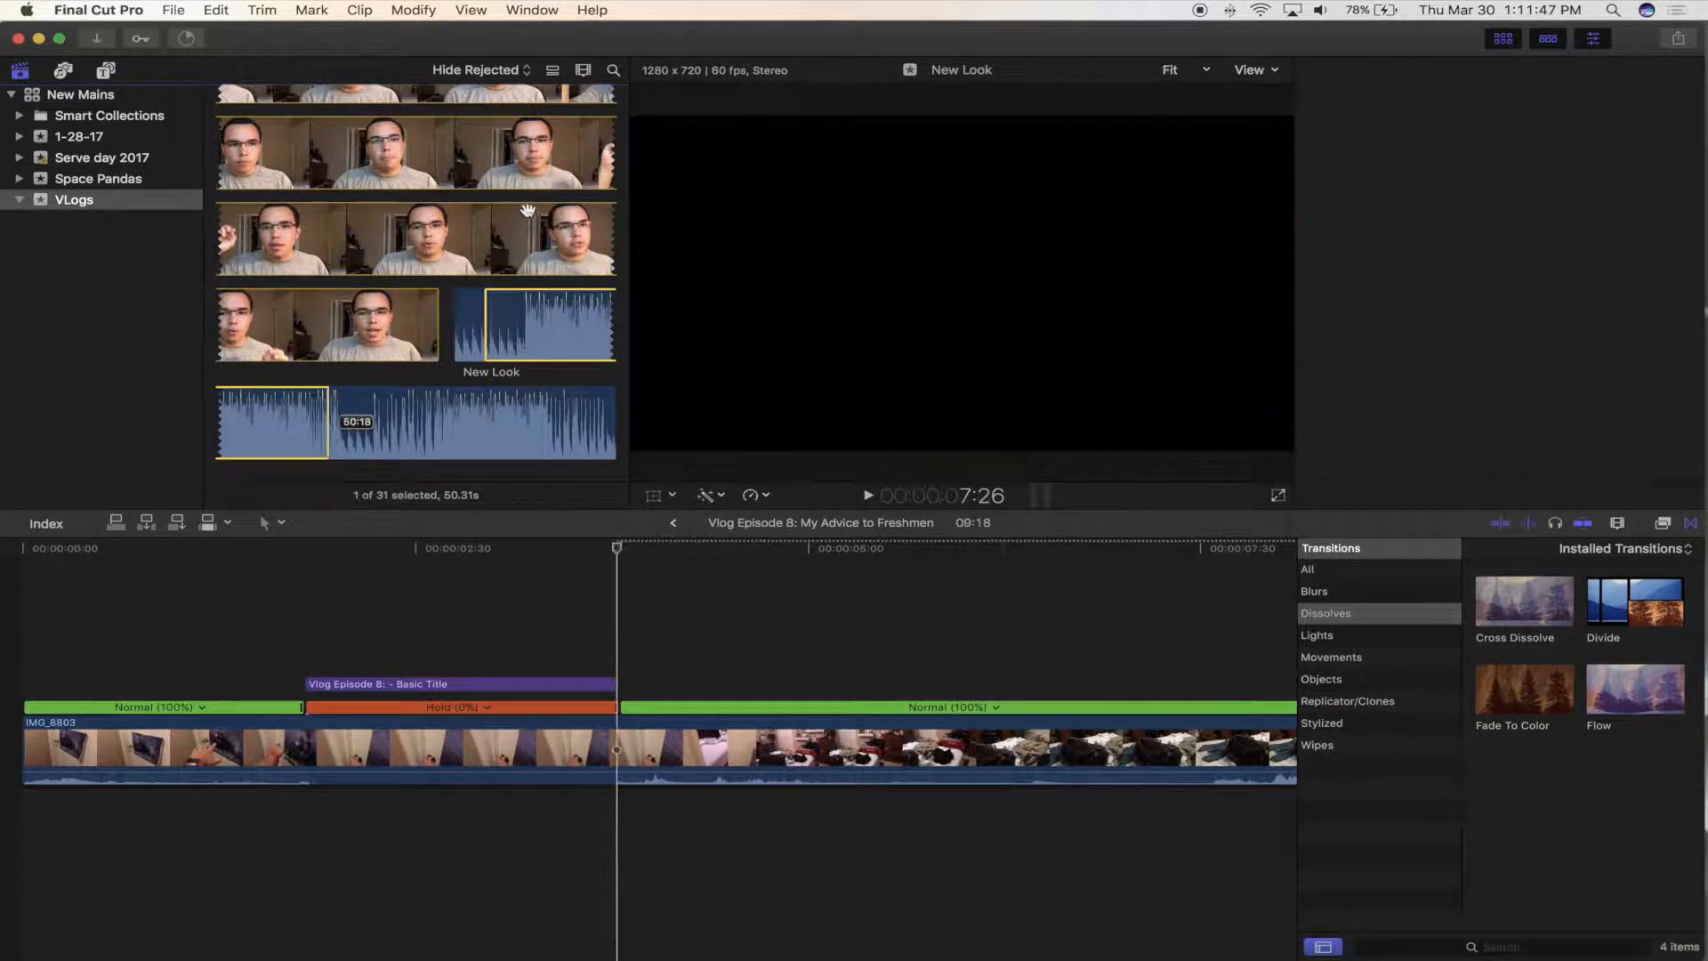
pyautogui.click(485, 322)
pyautogui.moveTo(441, 322); pyautogui.dragTo(658, 416)
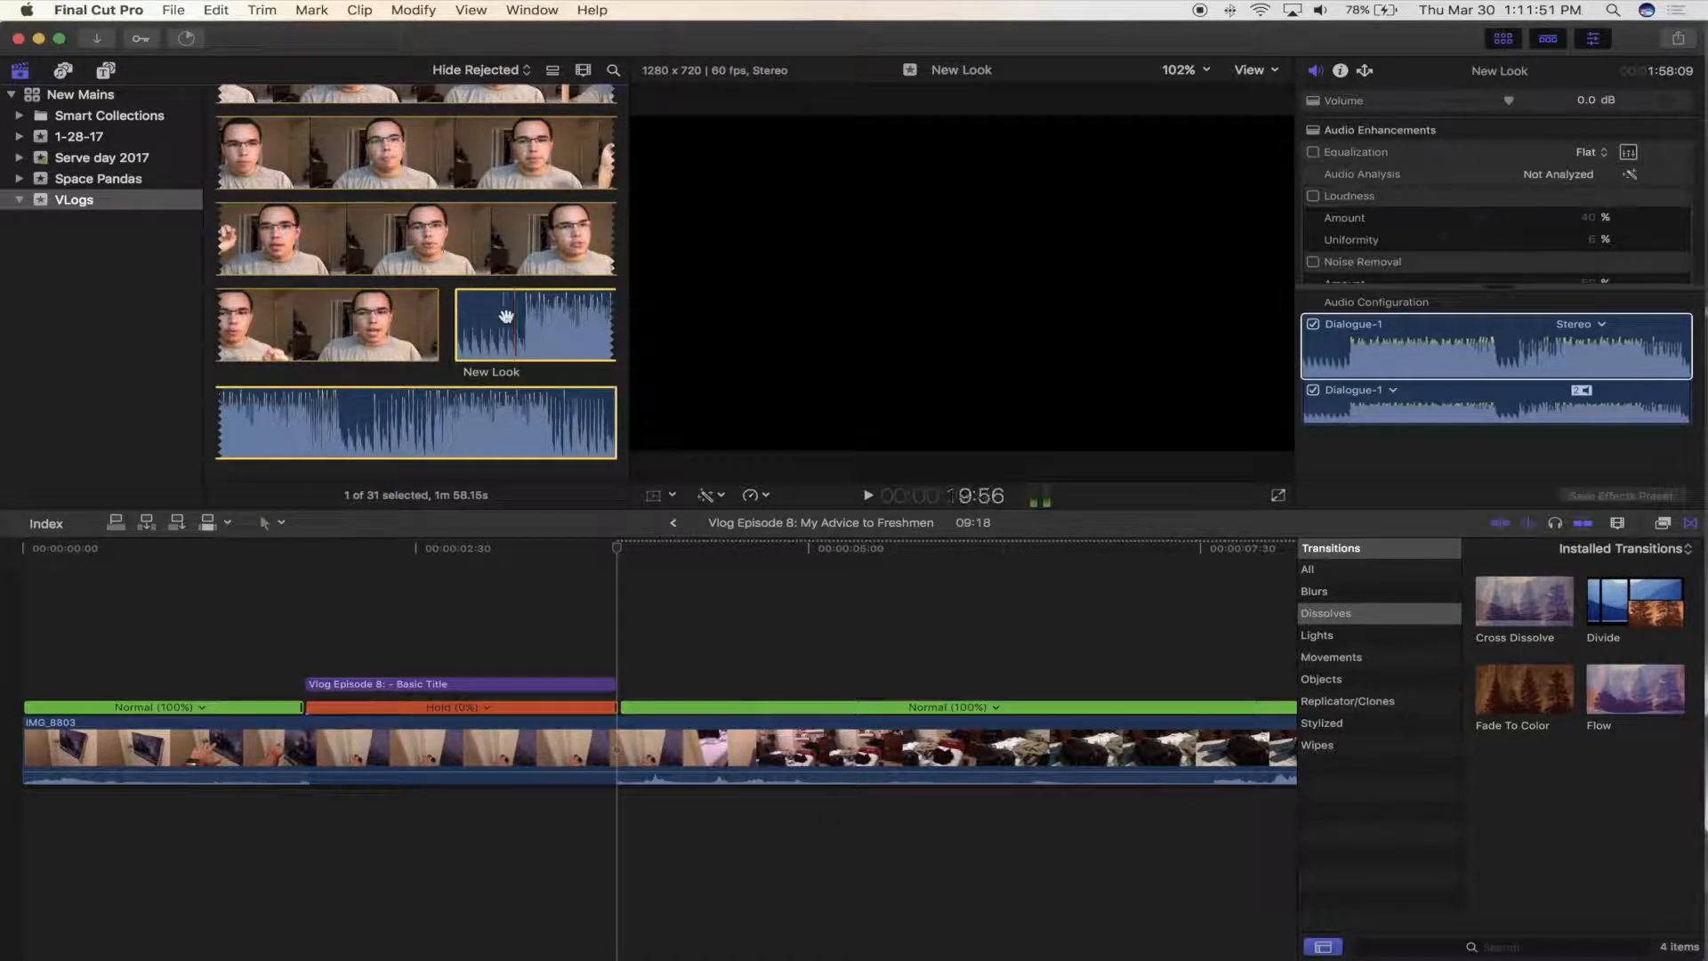
pyautogui.moveTo(485, 378); pyautogui.dragTo(367, 820)
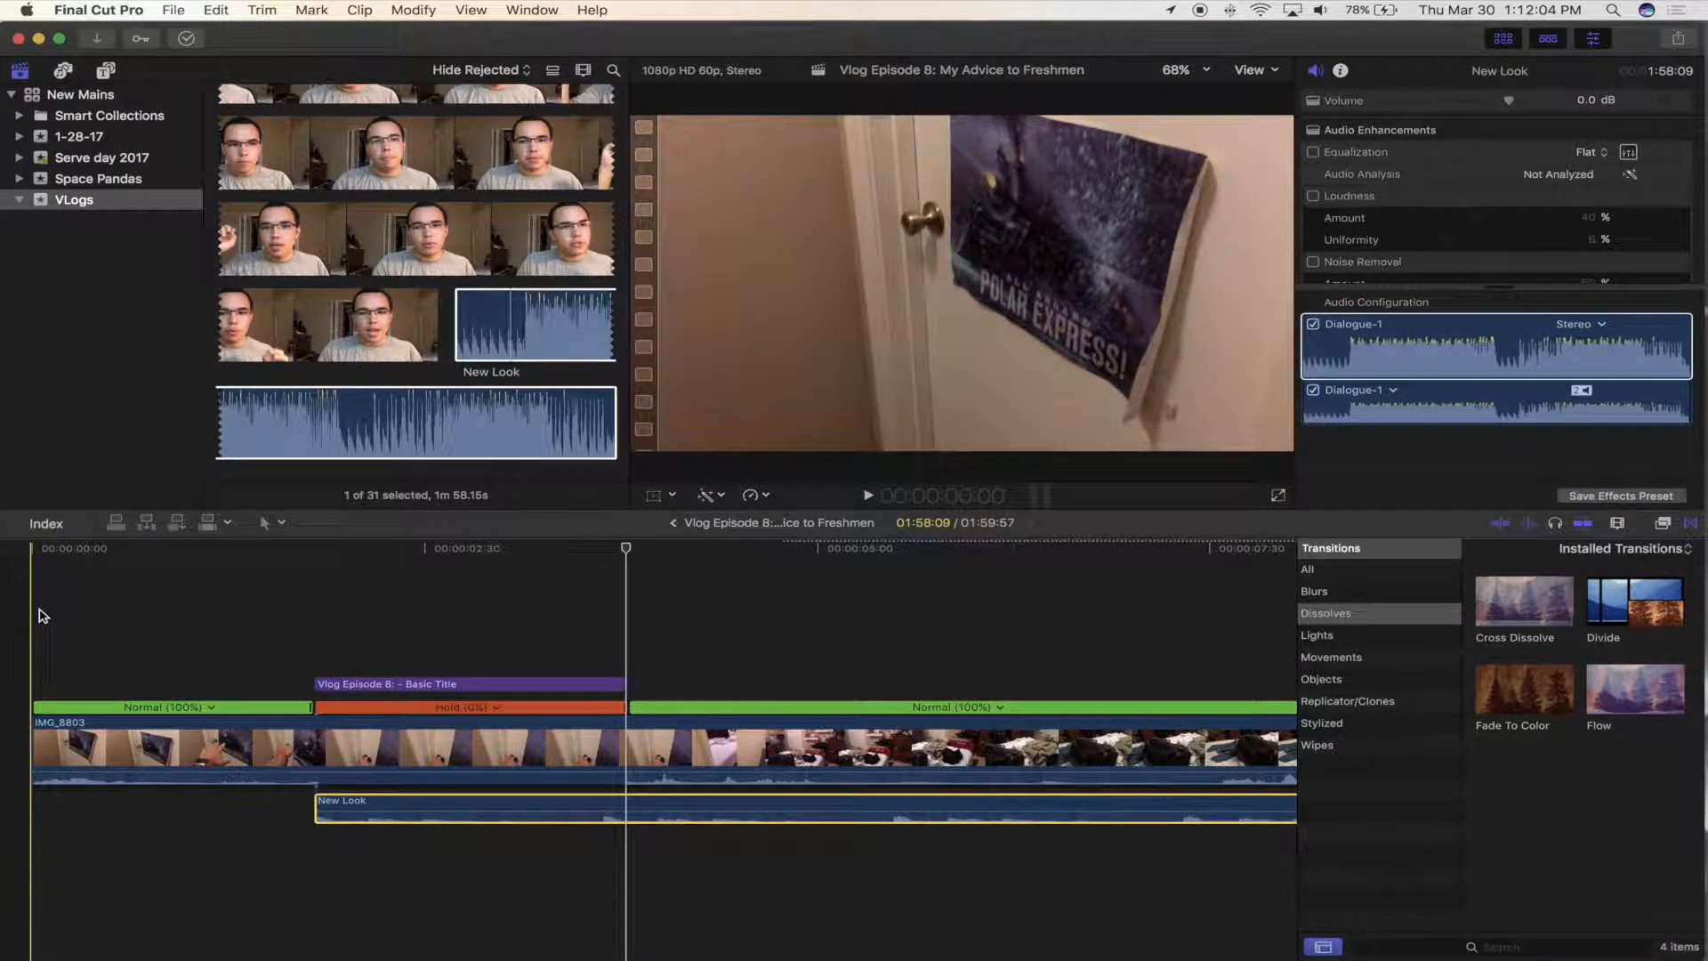
pyautogui.press('space')
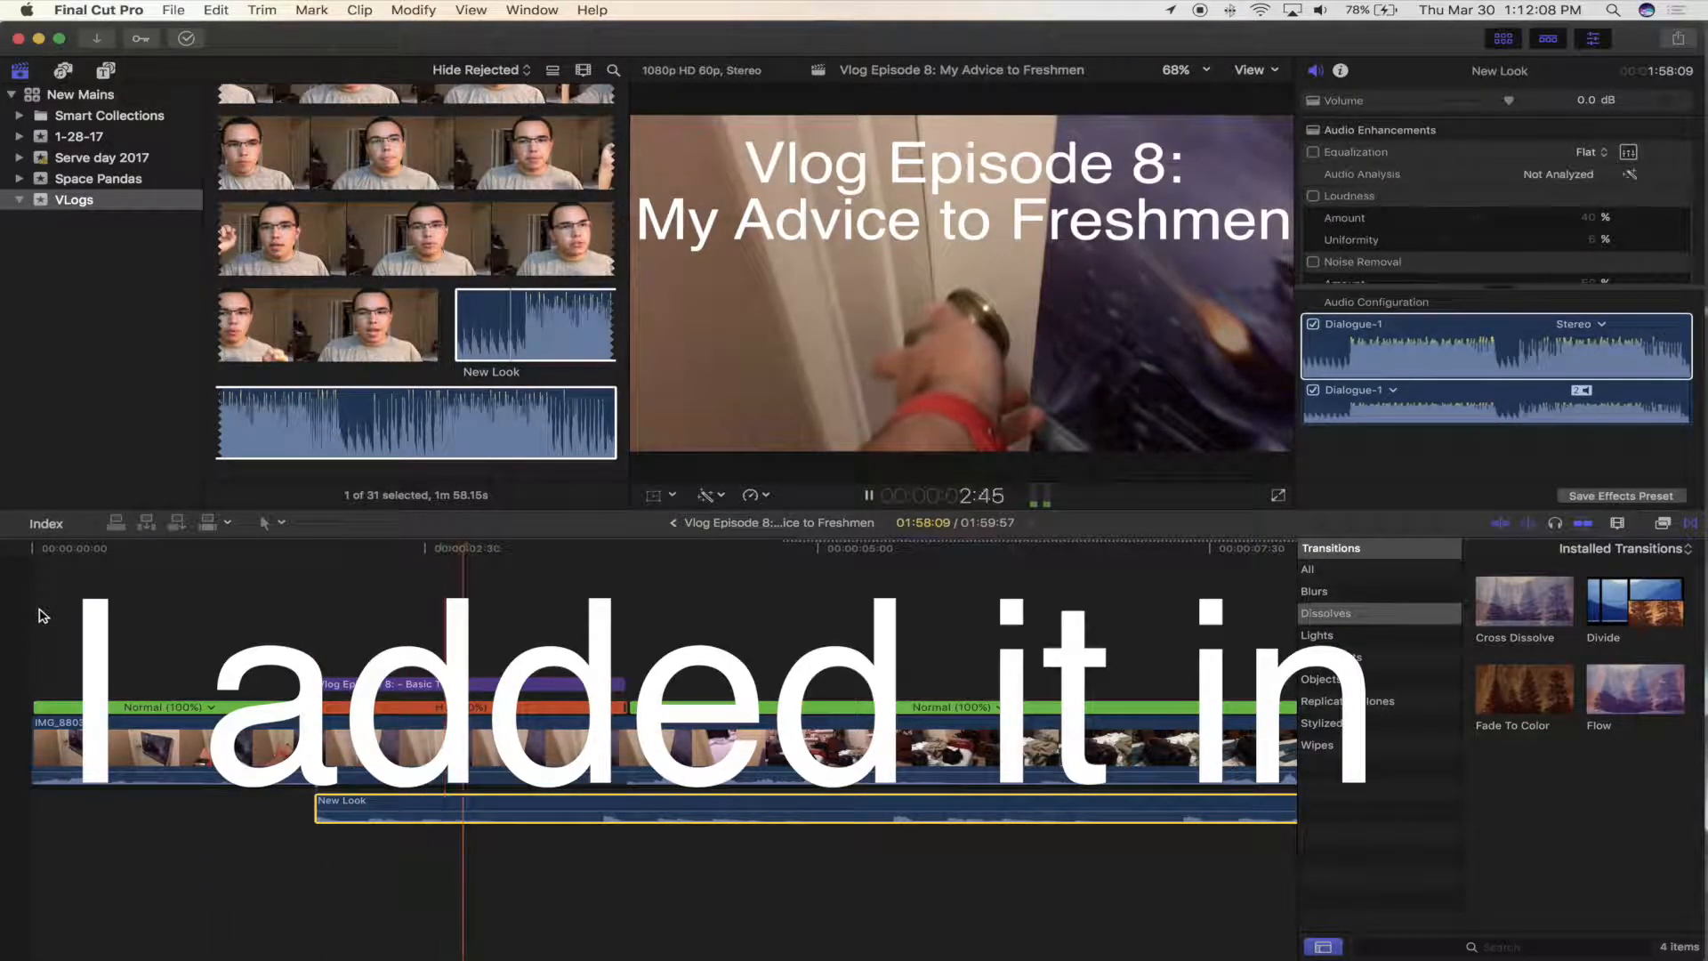
# - Review the intro playback, split IMG_8803 at about 5:30 where the music beat falls, and delete the part after the cut
pyautogui.press('space')
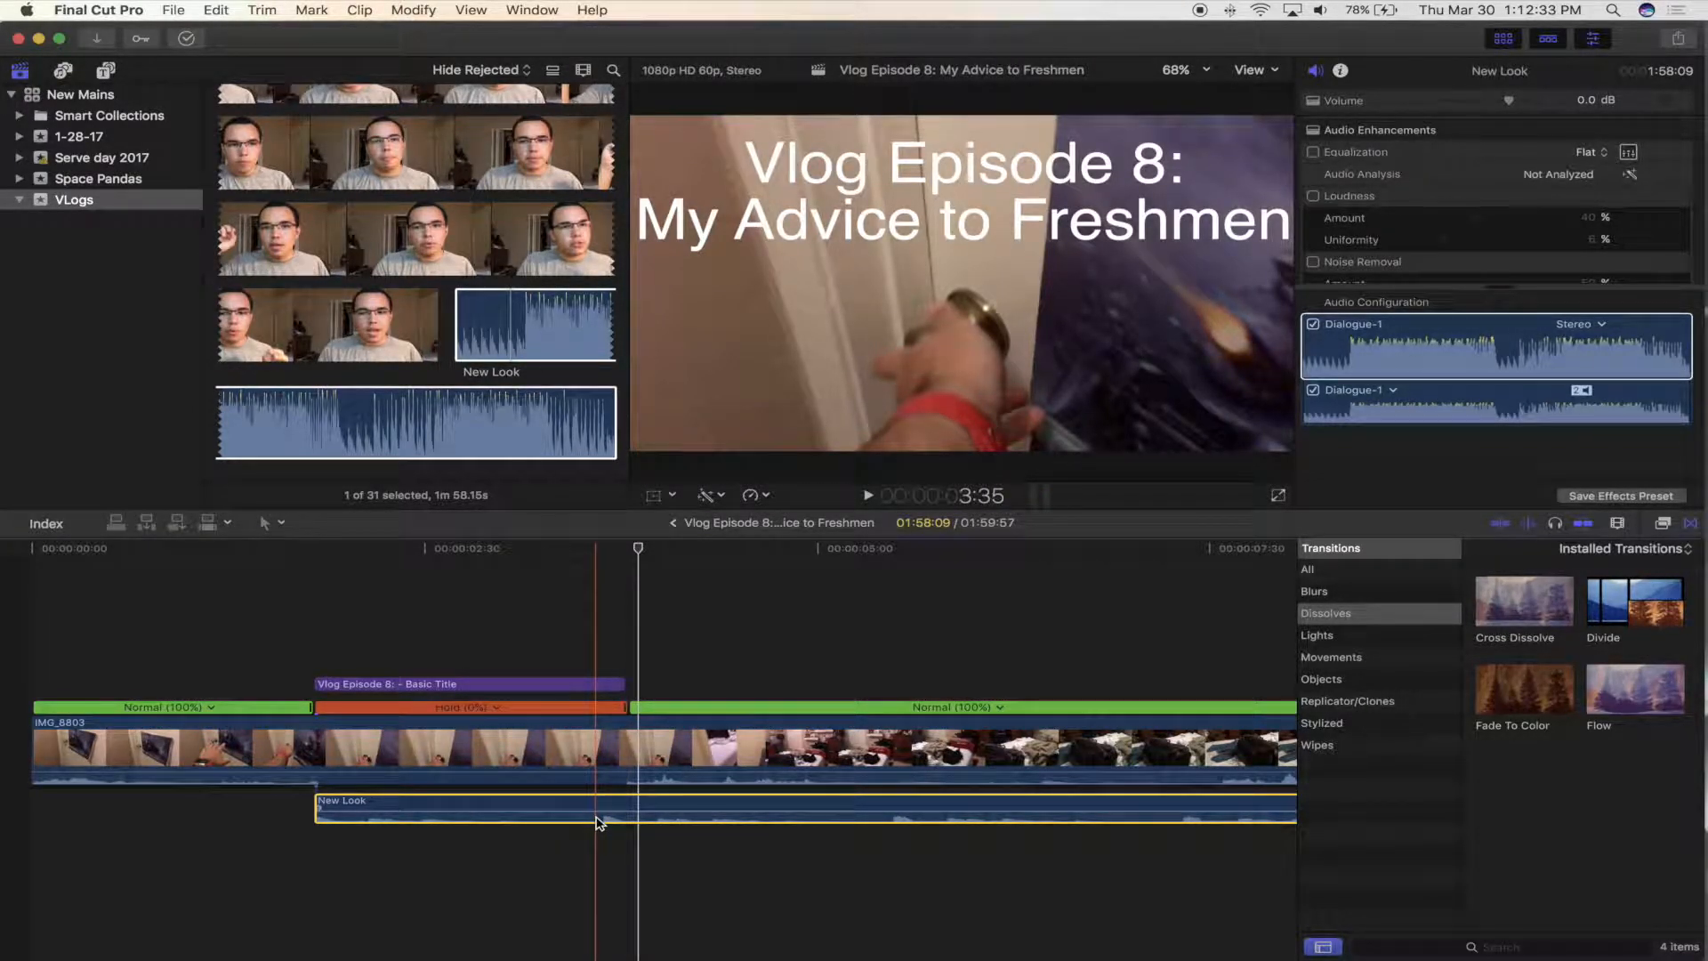
pyautogui.press('space')
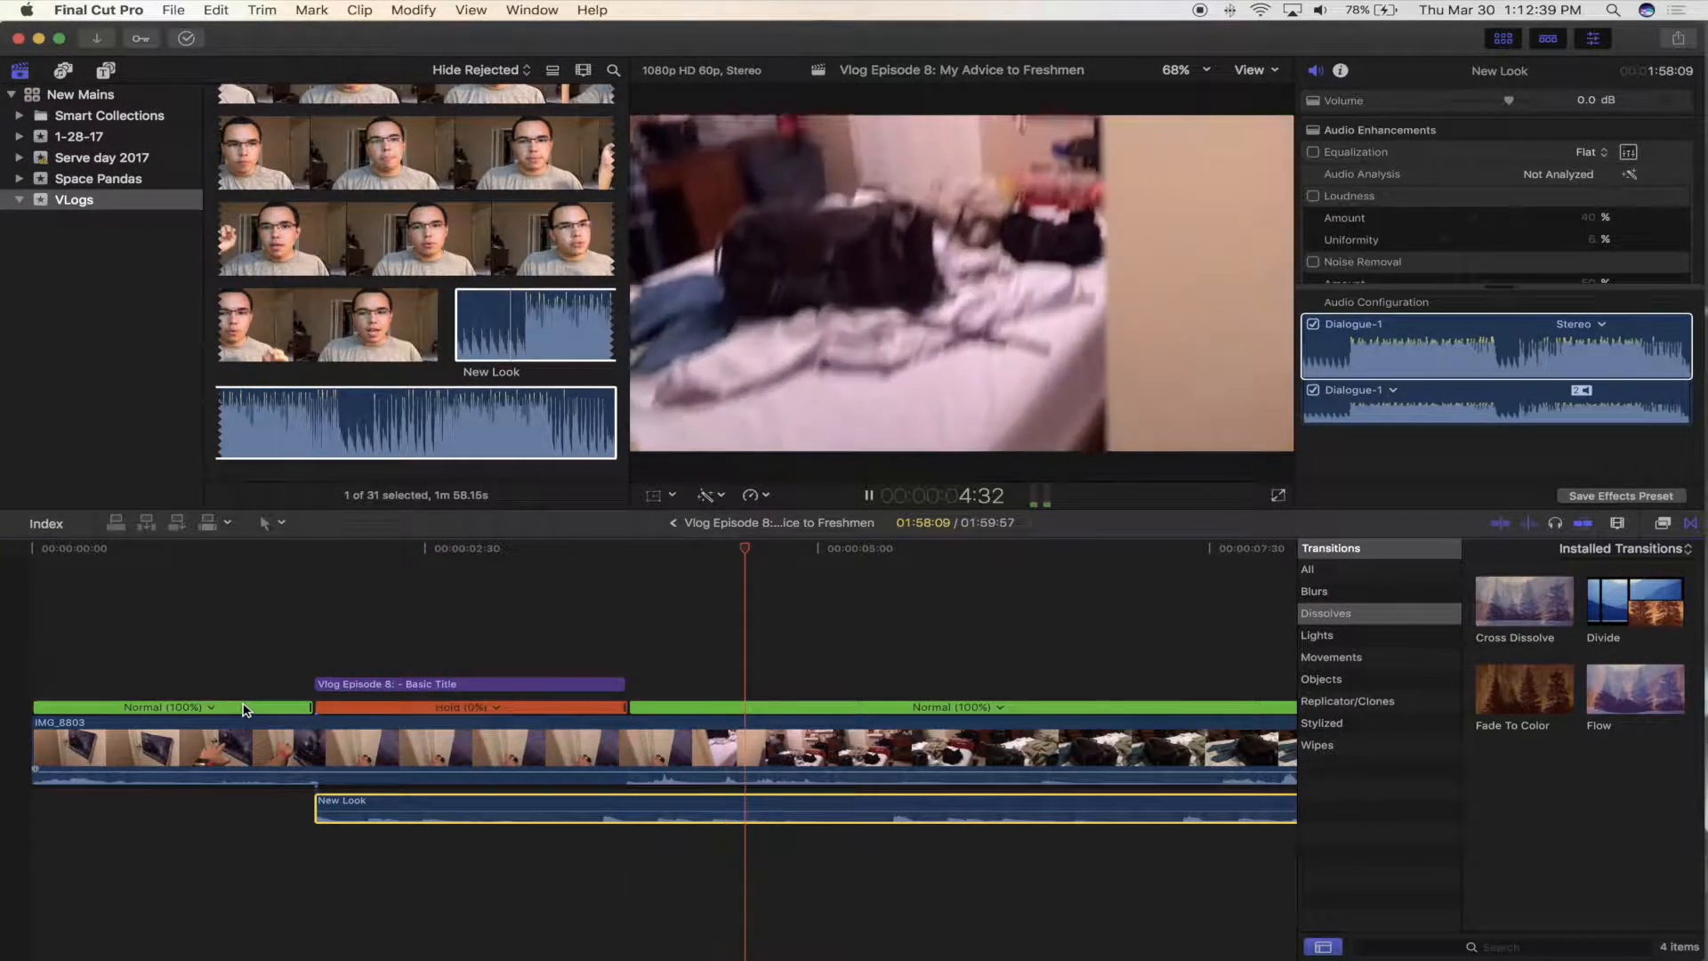
pyautogui.press('space')
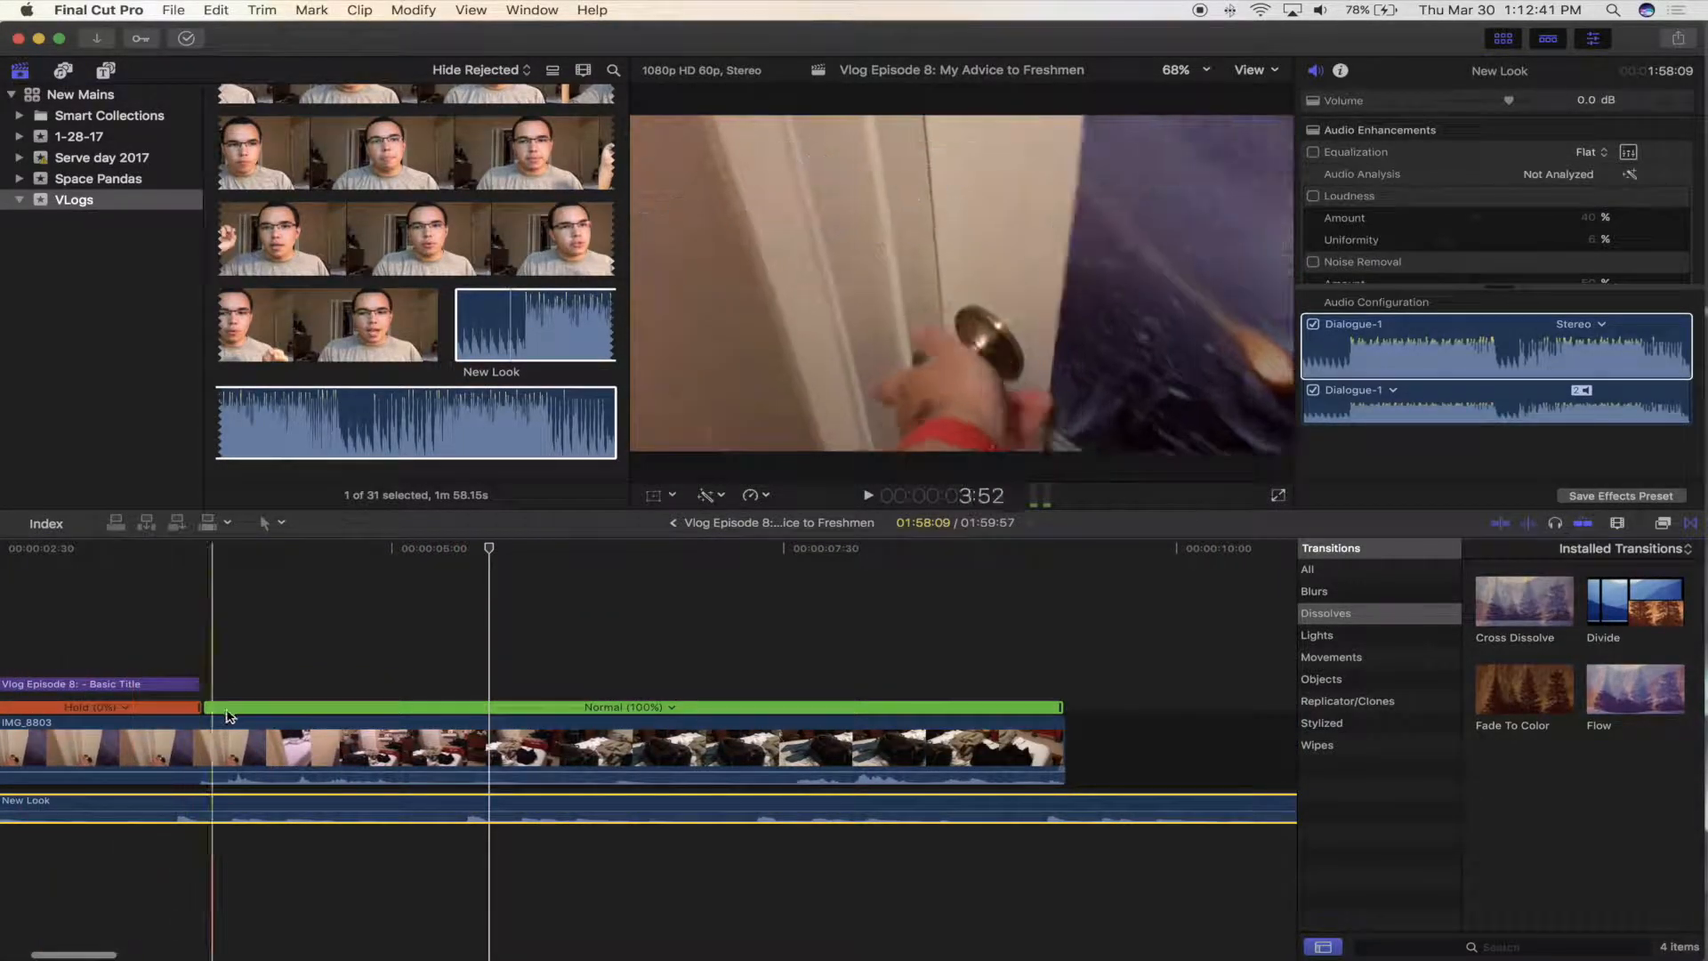
pyautogui.hscroll(1, 284, 756)
pyautogui.hscroll(-2, 298, 758)
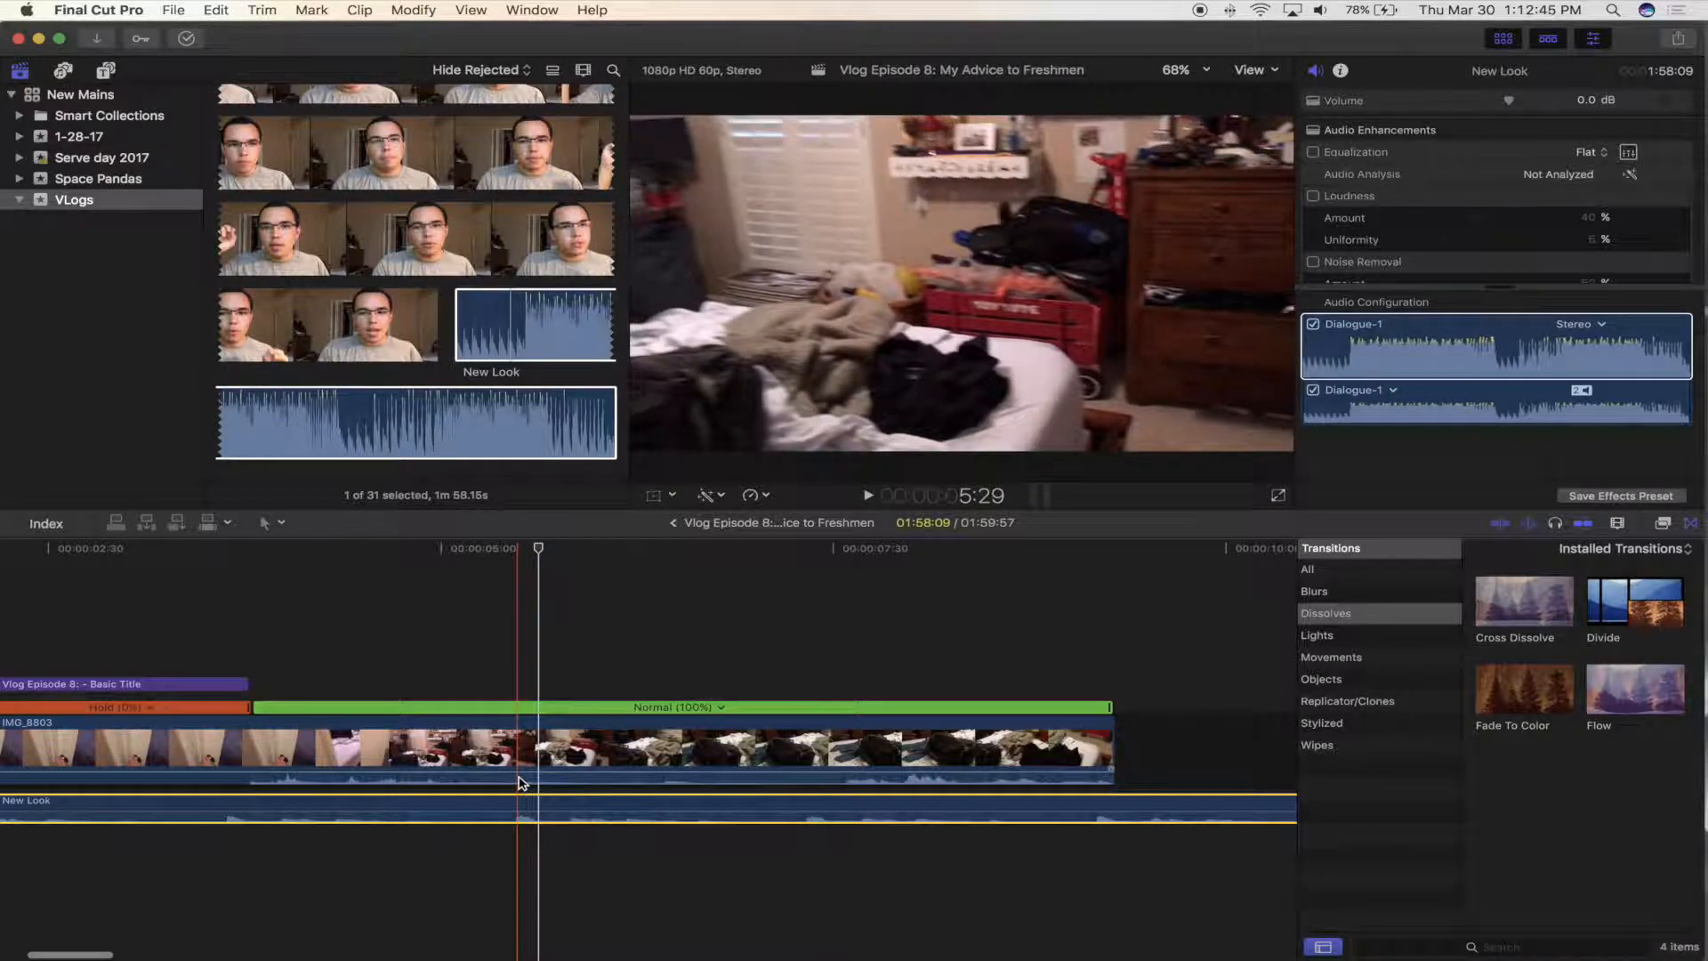
pyautogui.press('b')
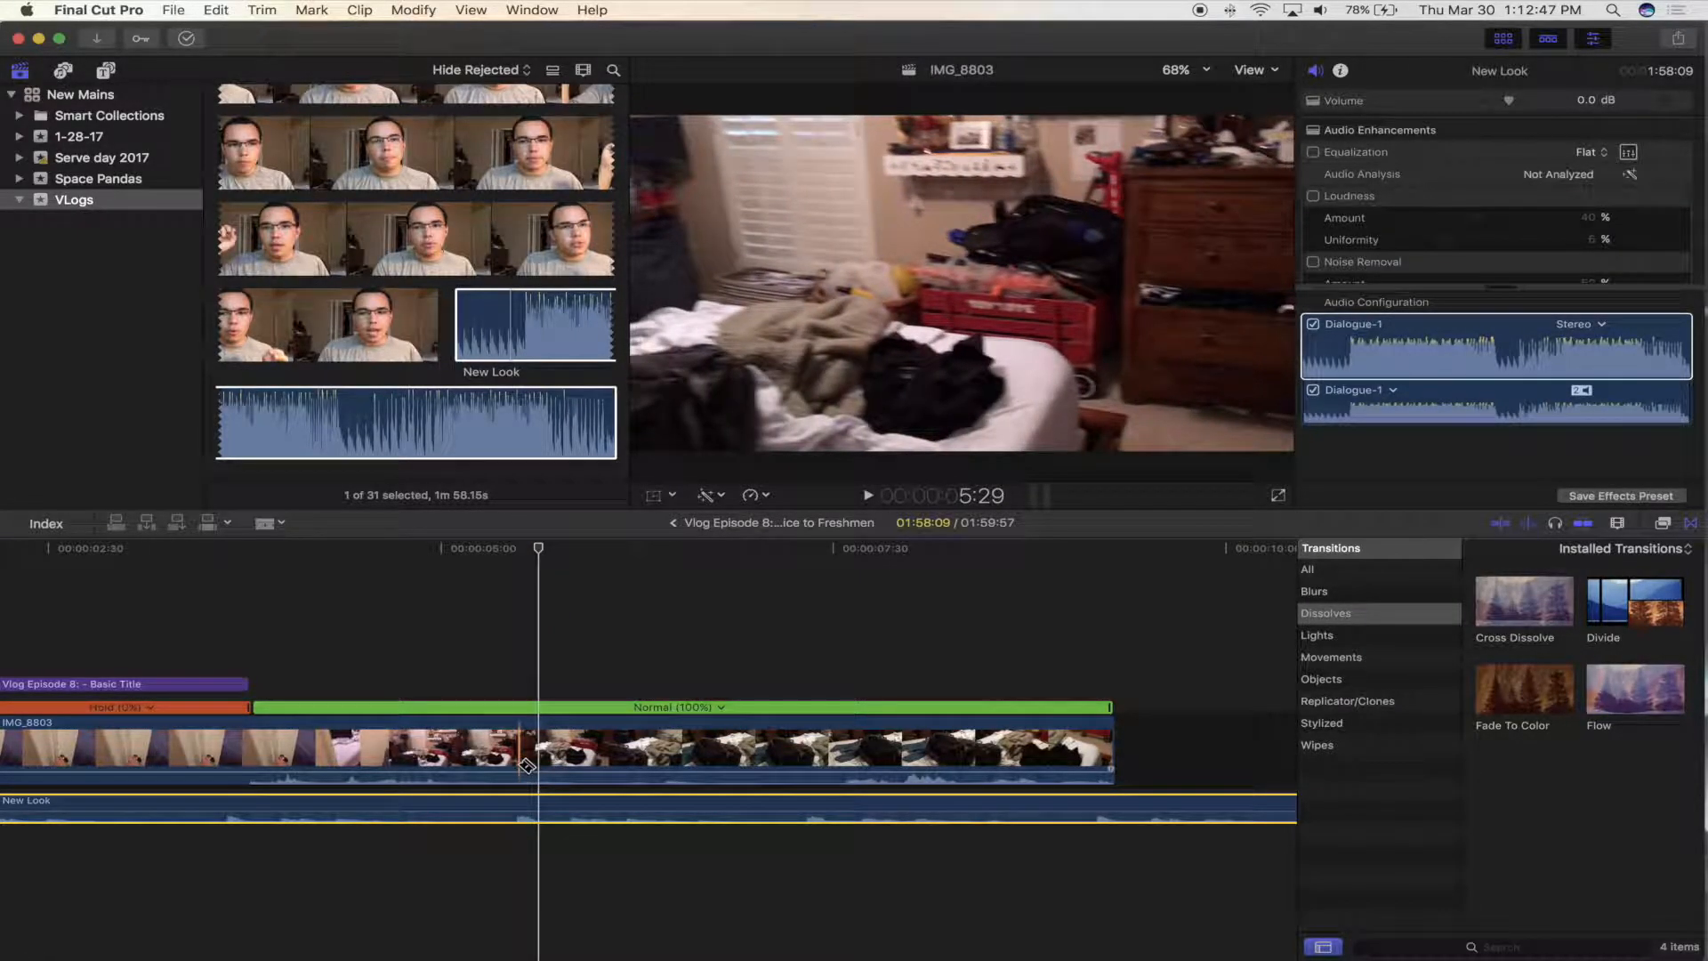
pyautogui.click(524, 763)
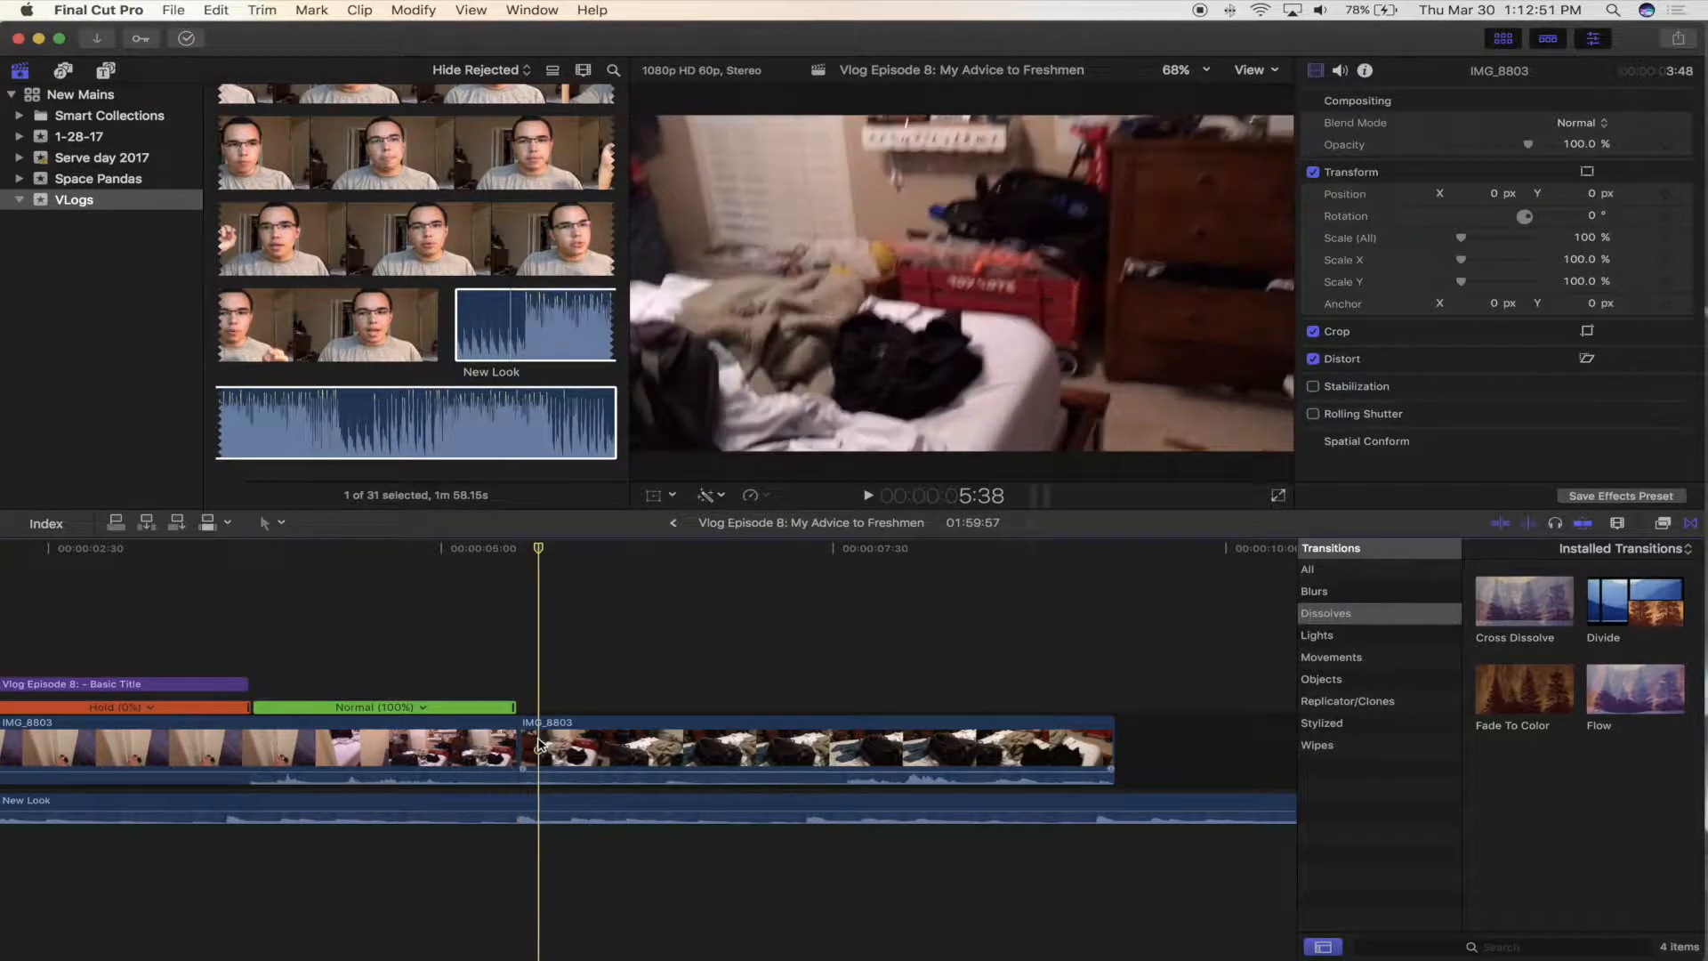
pyautogui.click(889, 757)
pyautogui.press('Delete')
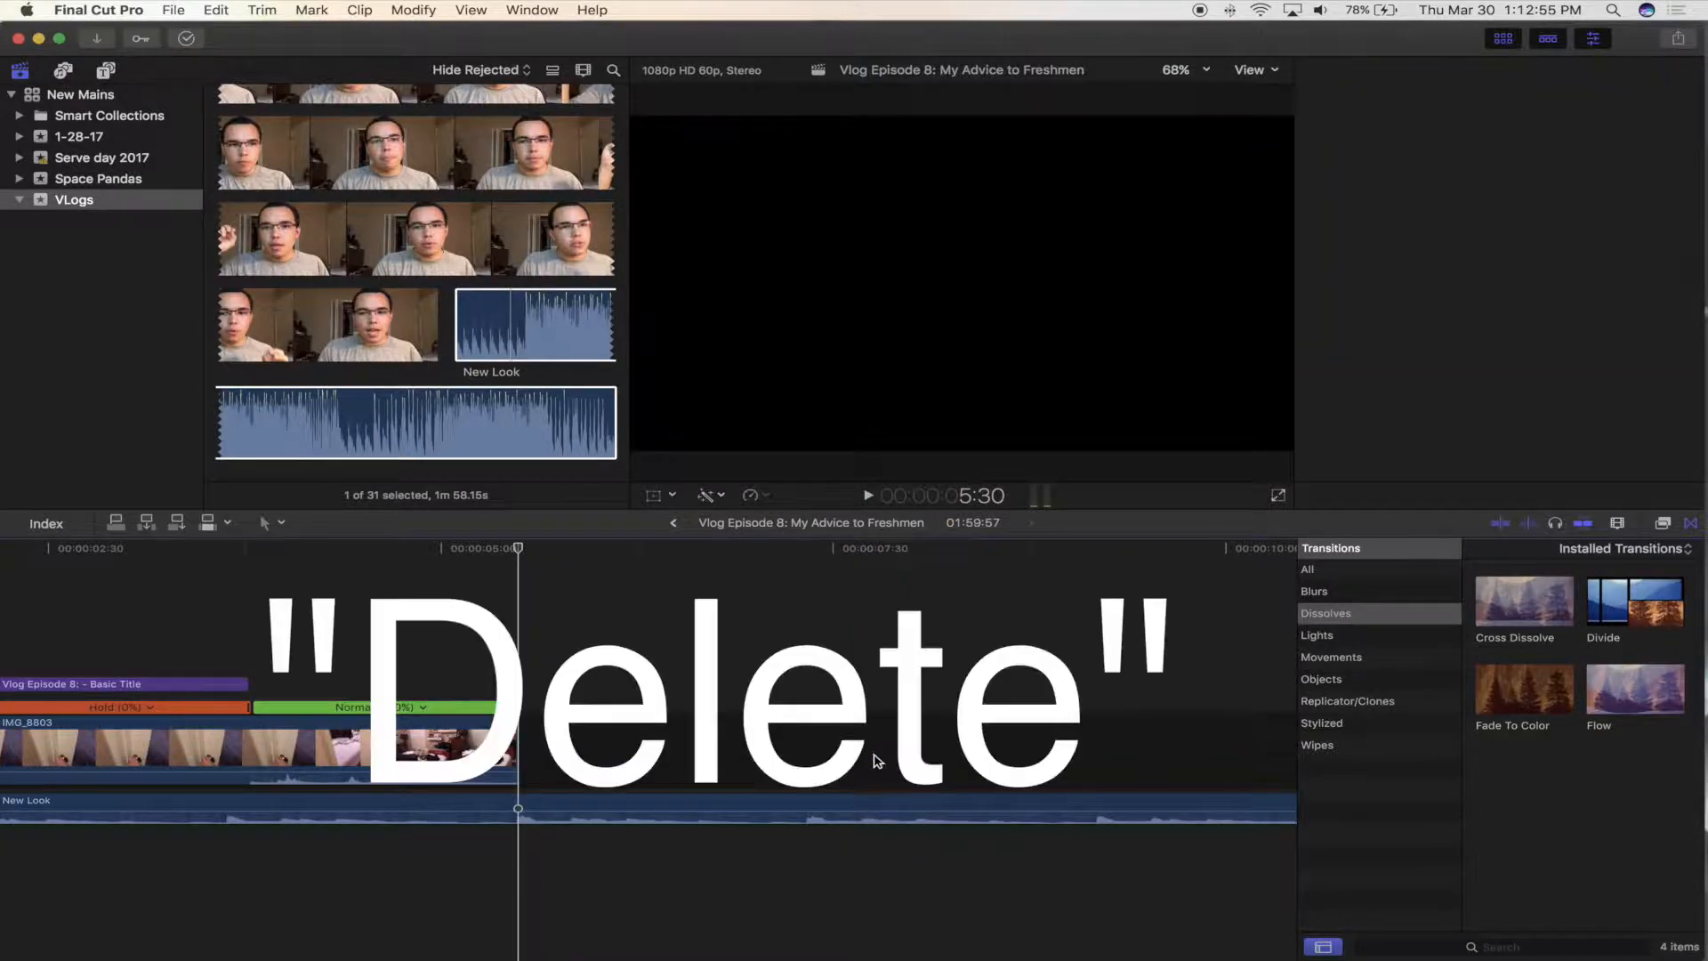
# - Mark a range in IMG_8809 running to the clip's end and append it to the project after IMG_8803
pyautogui.scroll(5, 529, 260)
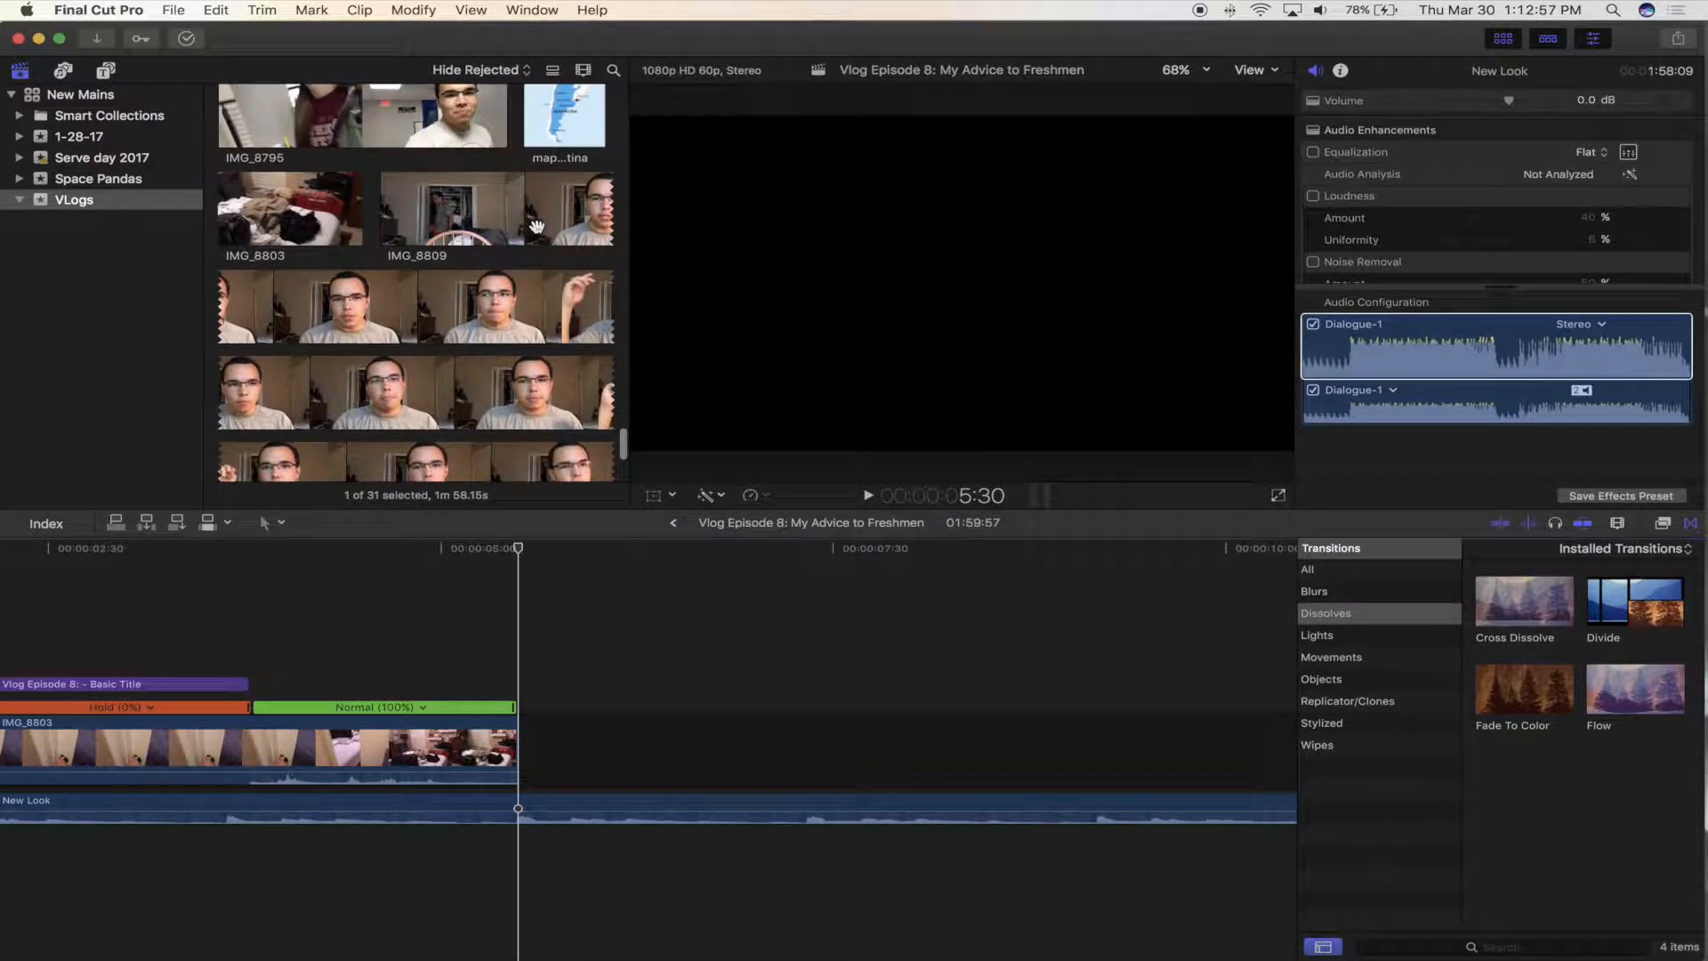
pyautogui.click(434, 207)
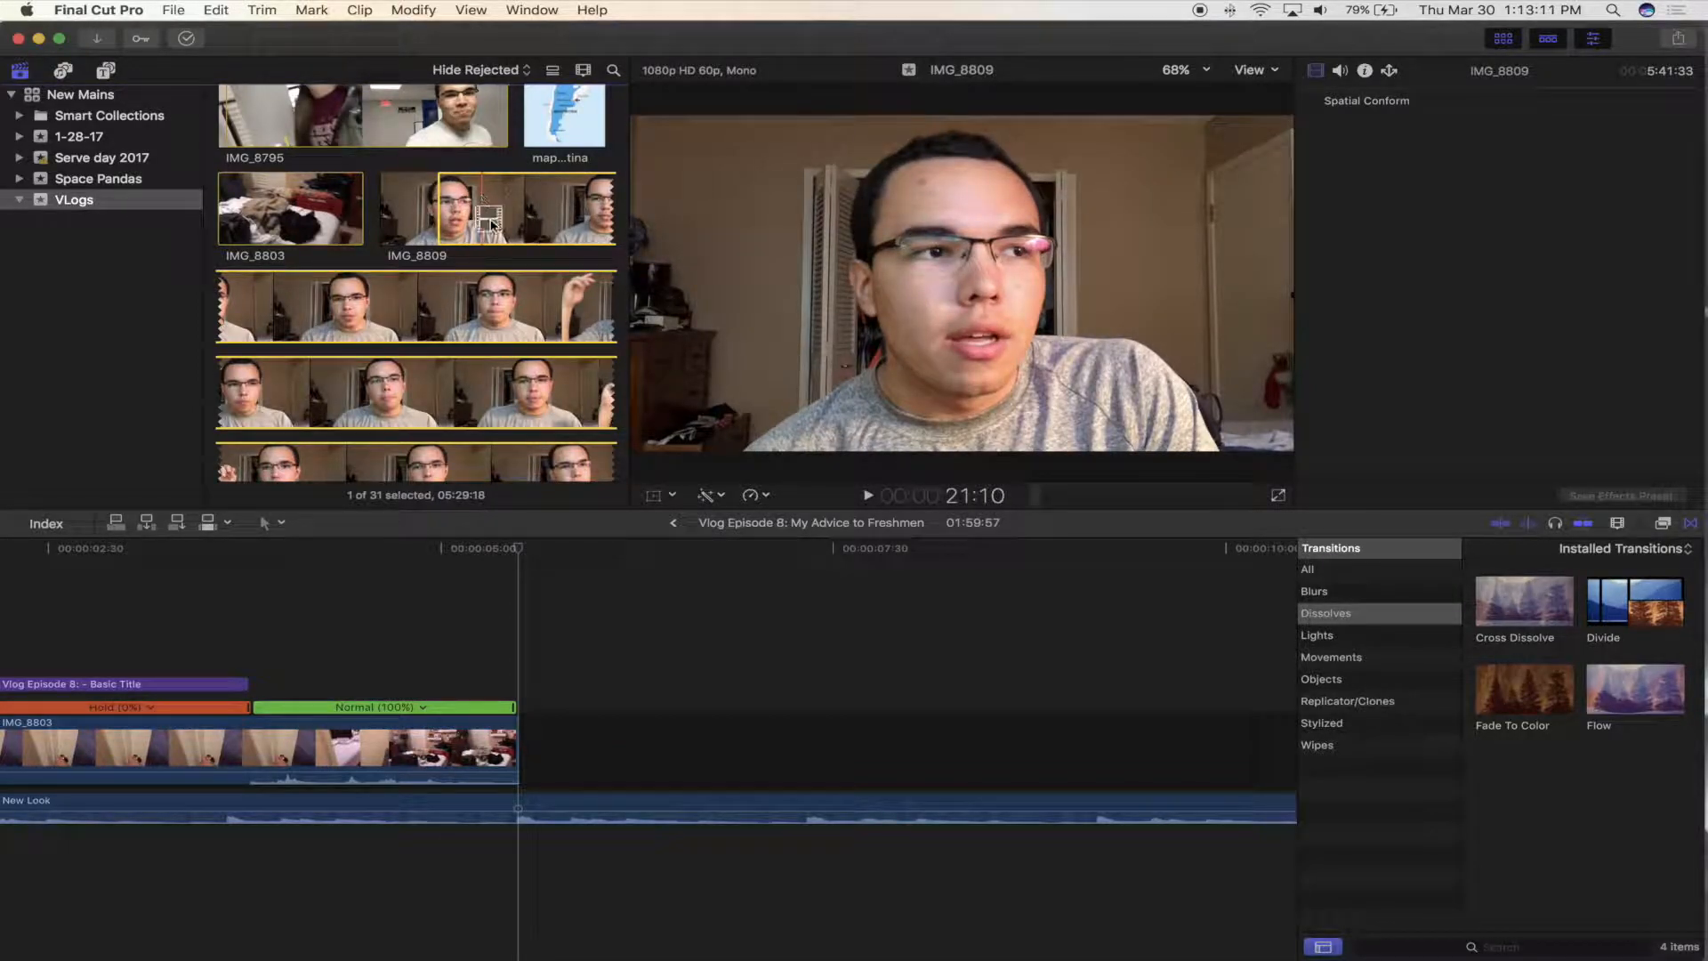
pyautogui.moveTo(573, 465); pyautogui.dragTo(489, 213)
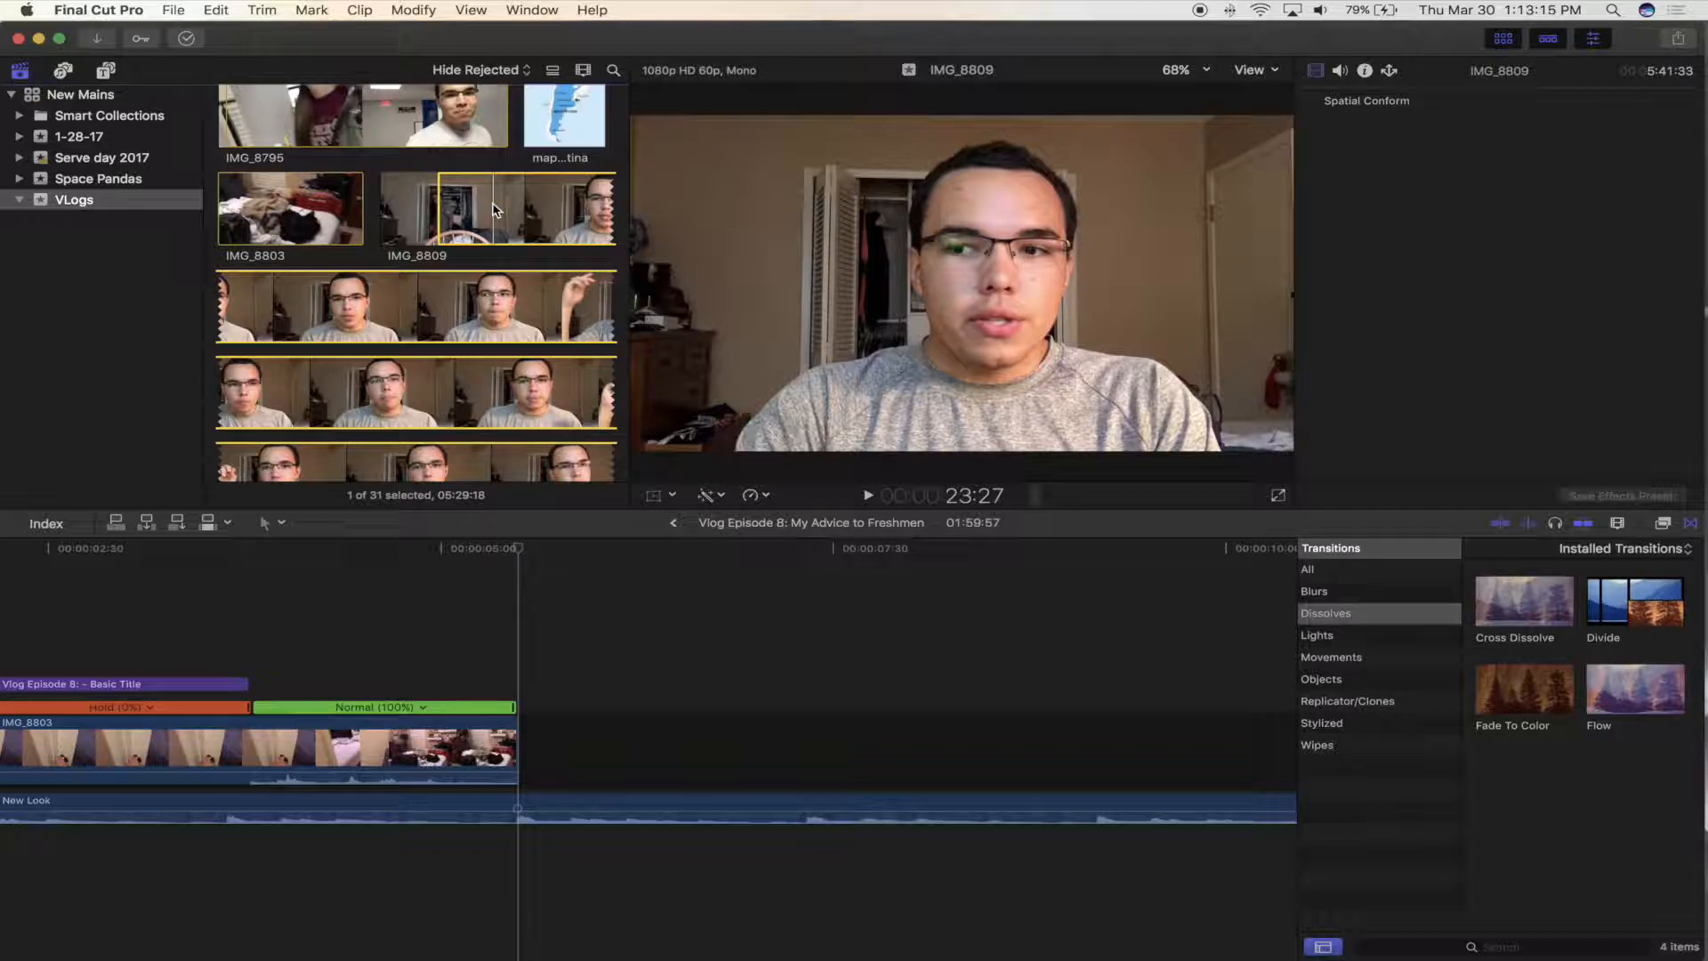
pyautogui.press('e')
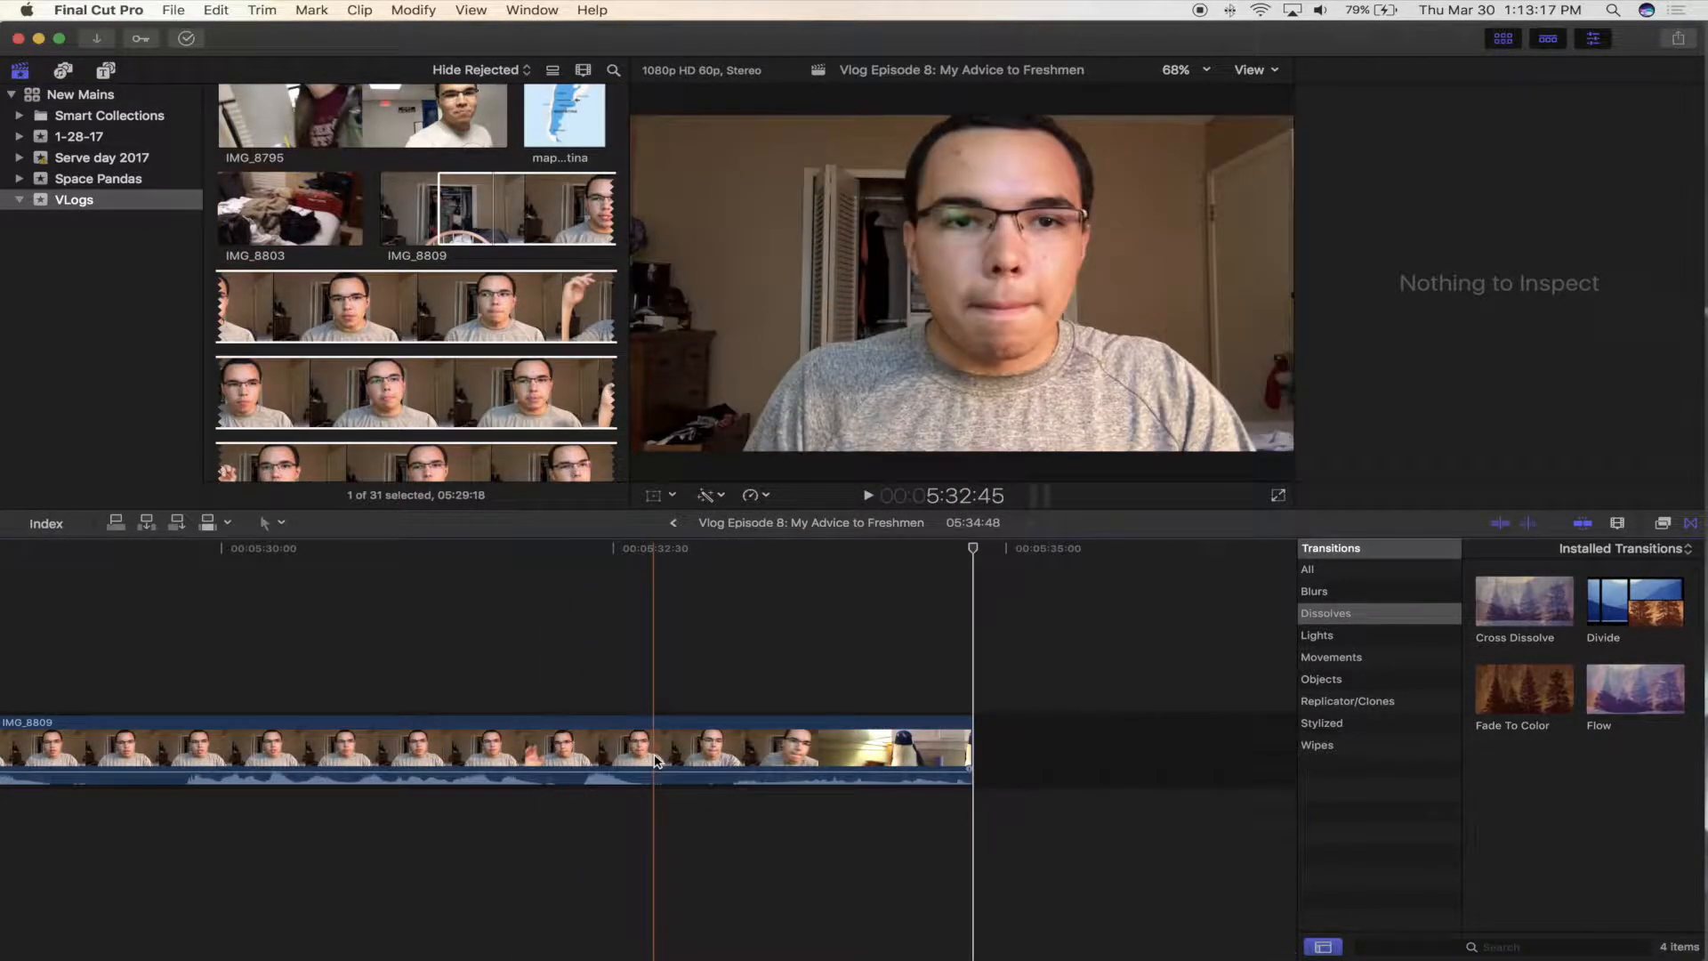
# - Return to the start of the project and play across the join between IMG_8803 and IMG_8809
pyautogui.hscroll(-20, 657, 761)
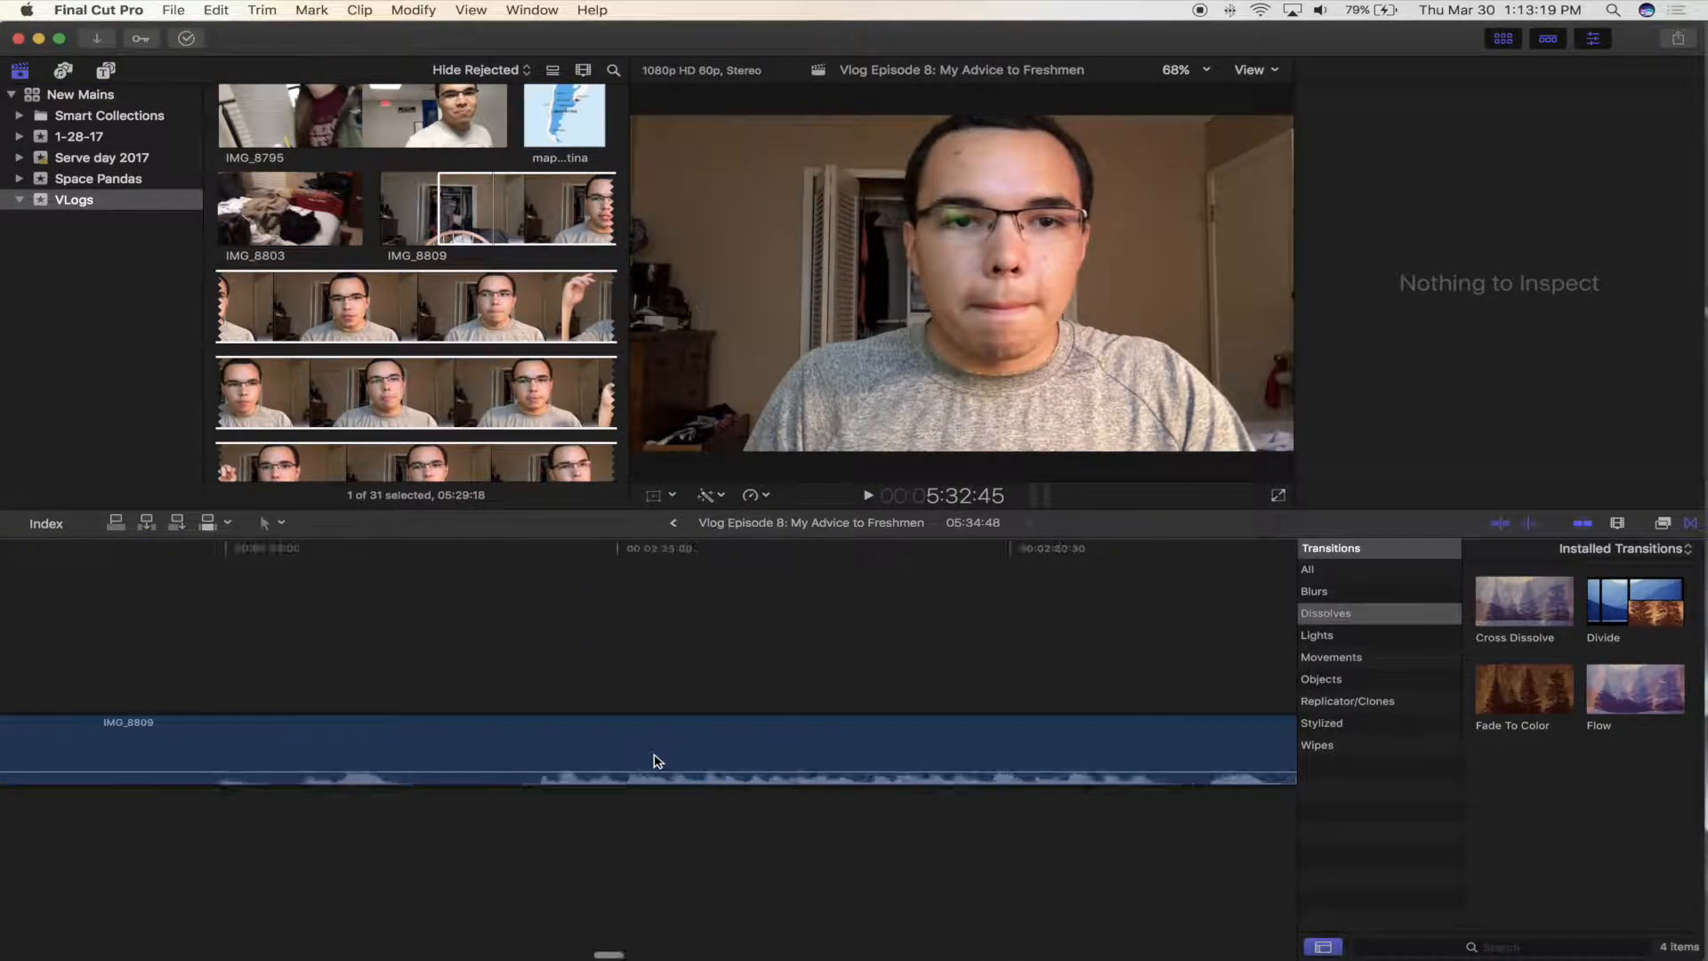
pyautogui.hscroll(-15, 657, 761)
pyautogui.hscroll(-15, 656, 760)
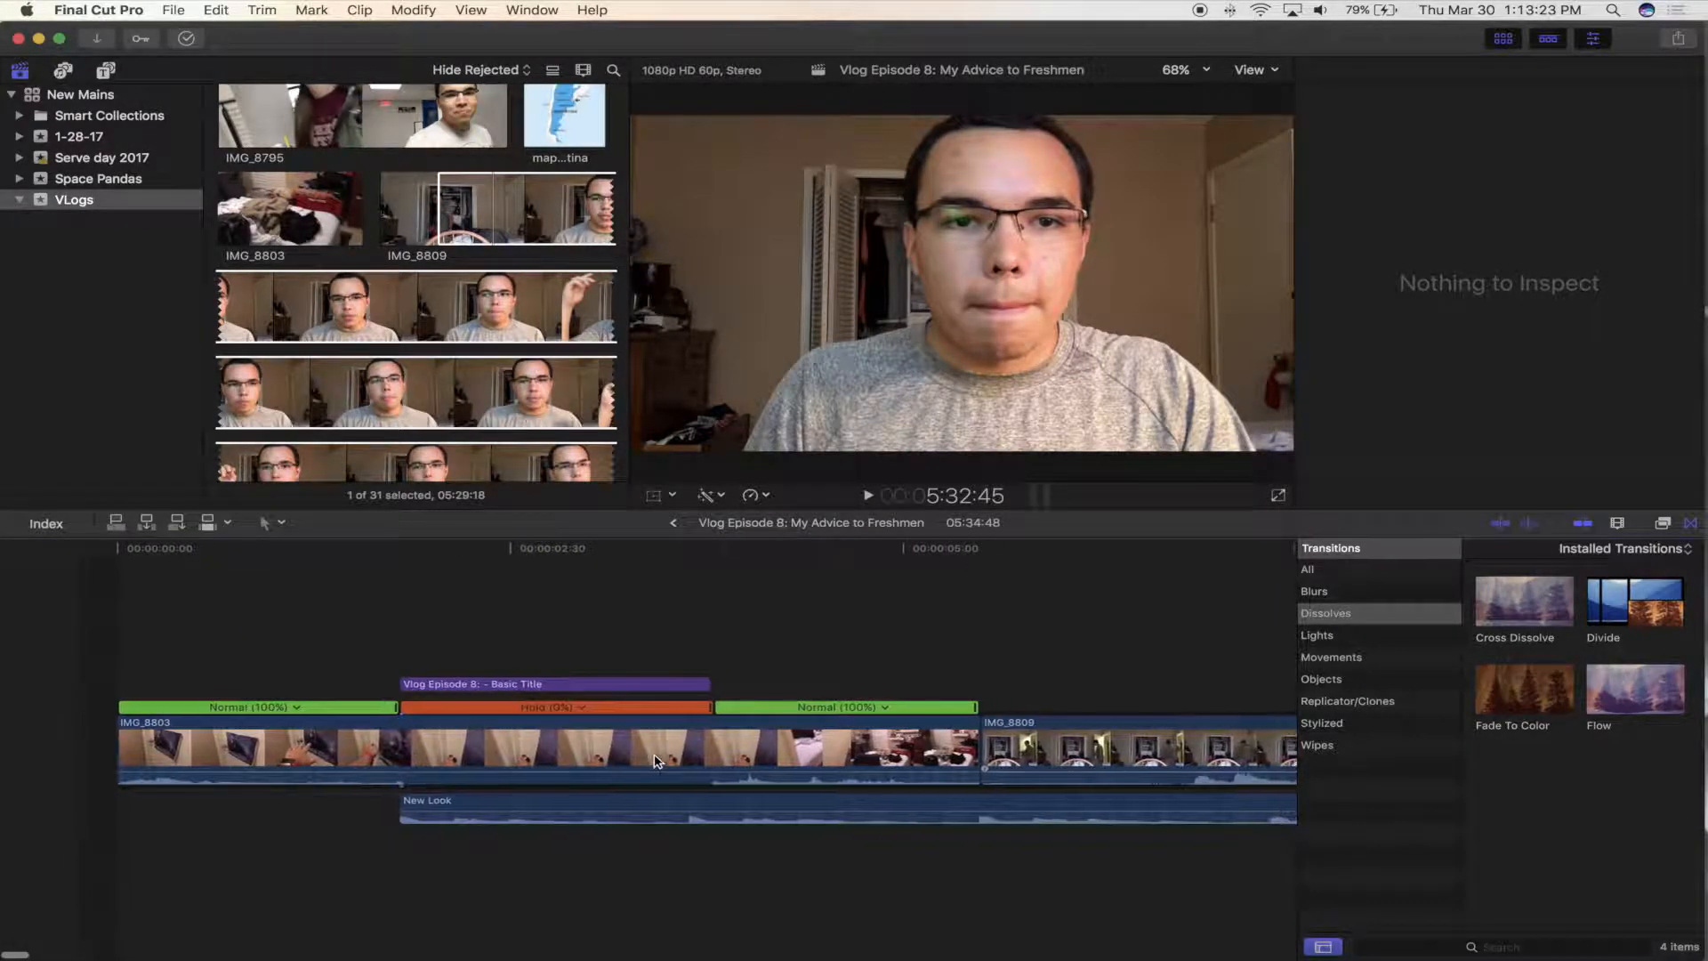
pyautogui.hscroll(10, 657, 761)
pyautogui.click(561, 720)
pyautogui.hscroll(-7, 562, 721)
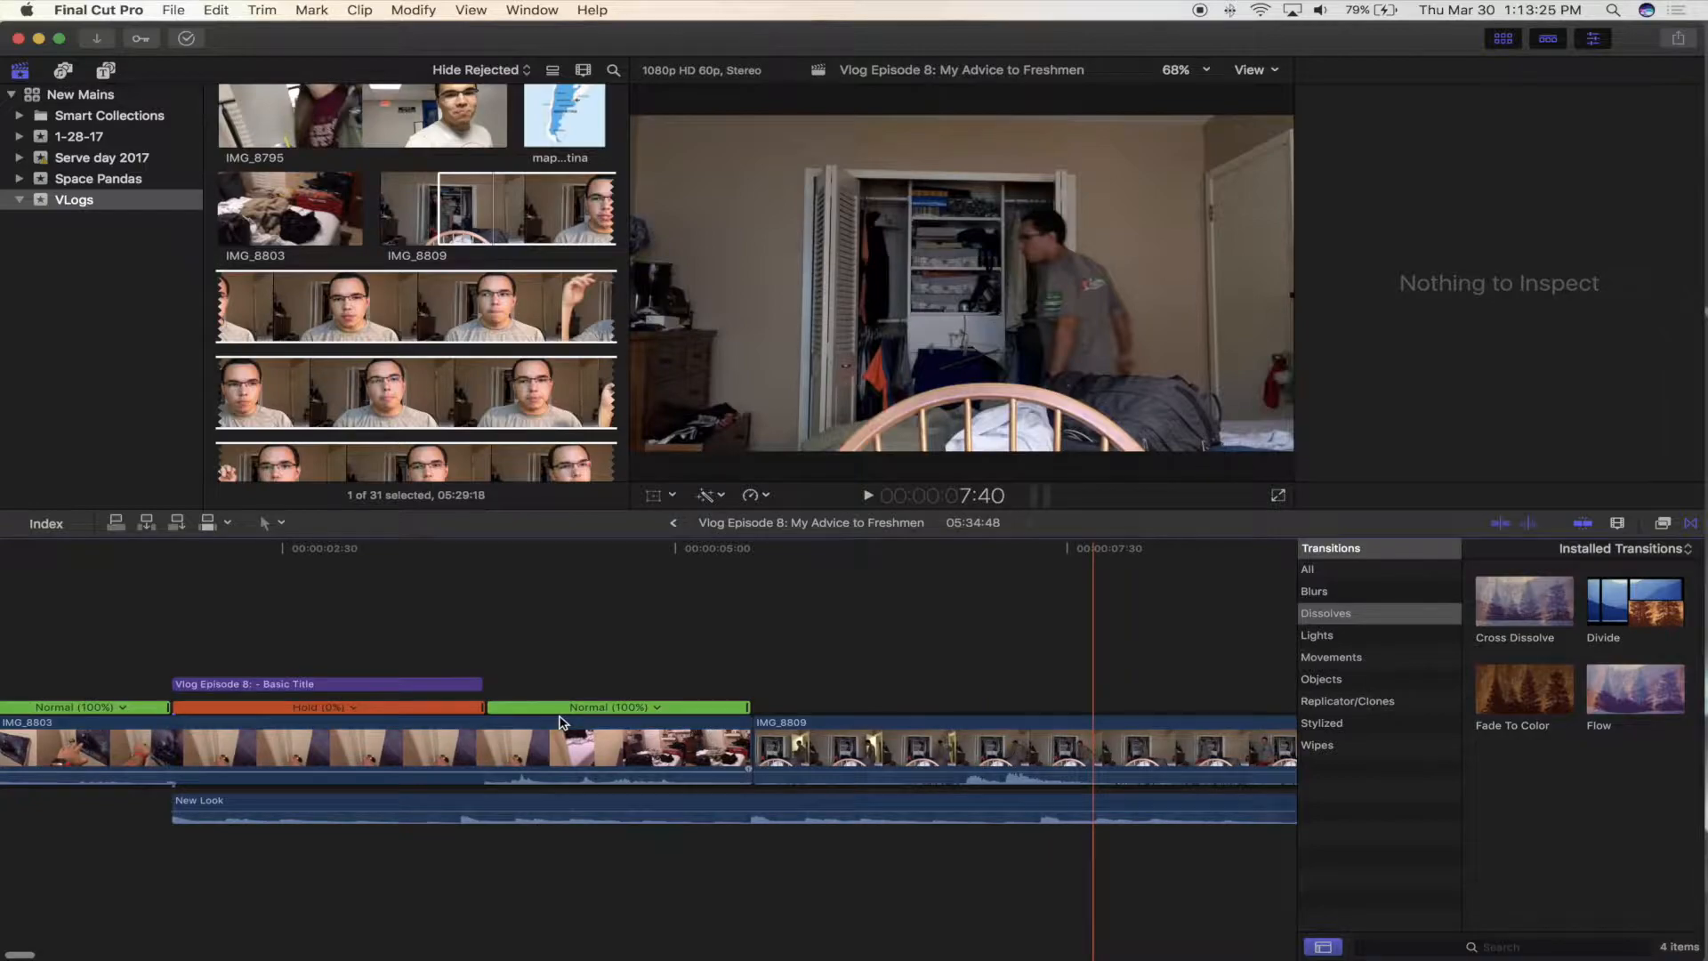
pyautogui.press('space')
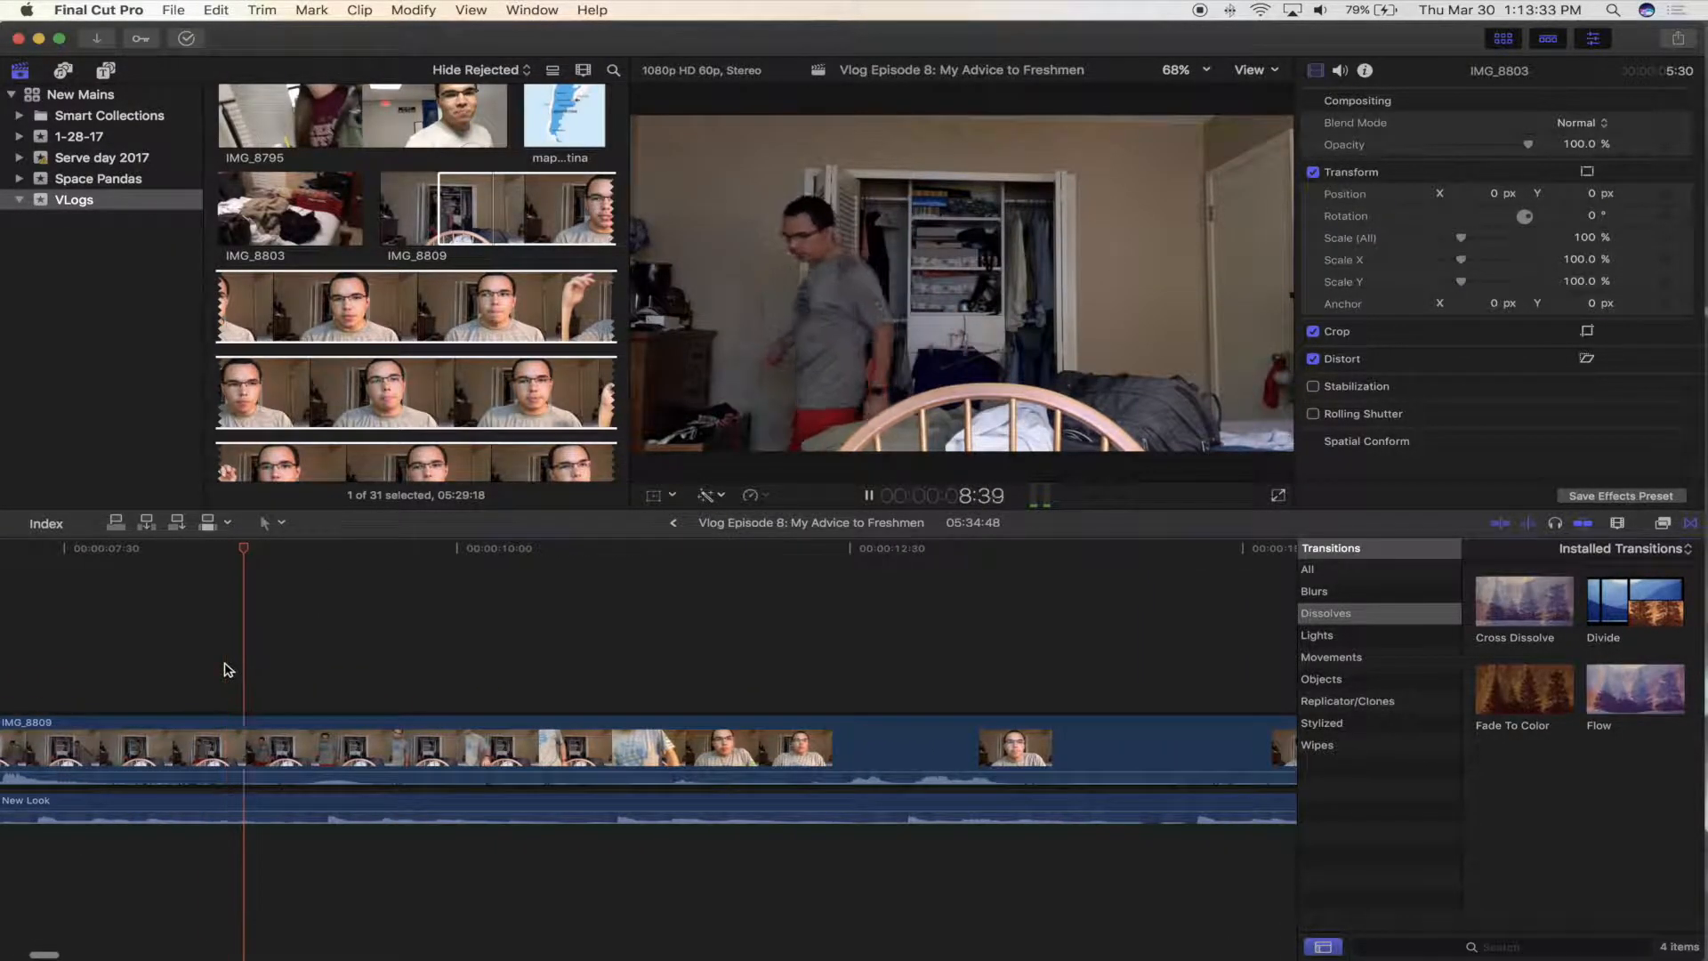
pyautogui.press('space')
# - Split IMG_8809 at 8:31 and again shortly after 10:00, and delete the section between the cuts
pyautogui.hscroll(-3, 228, 670)
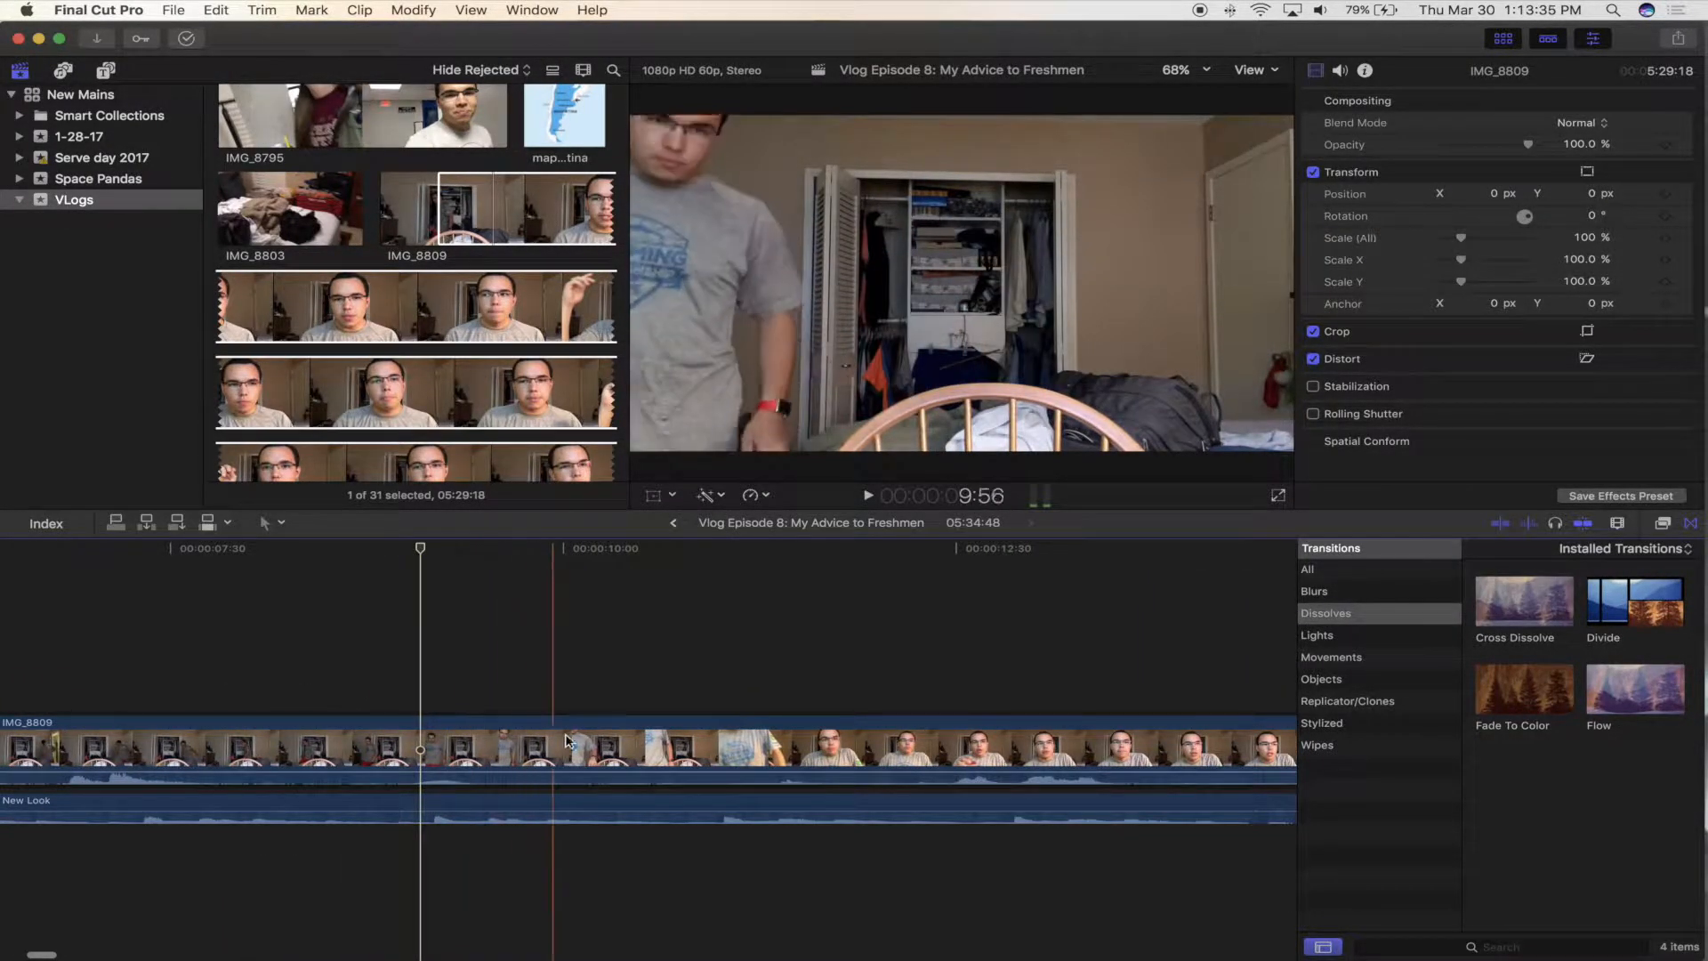
pyautogui.click(339, 741)
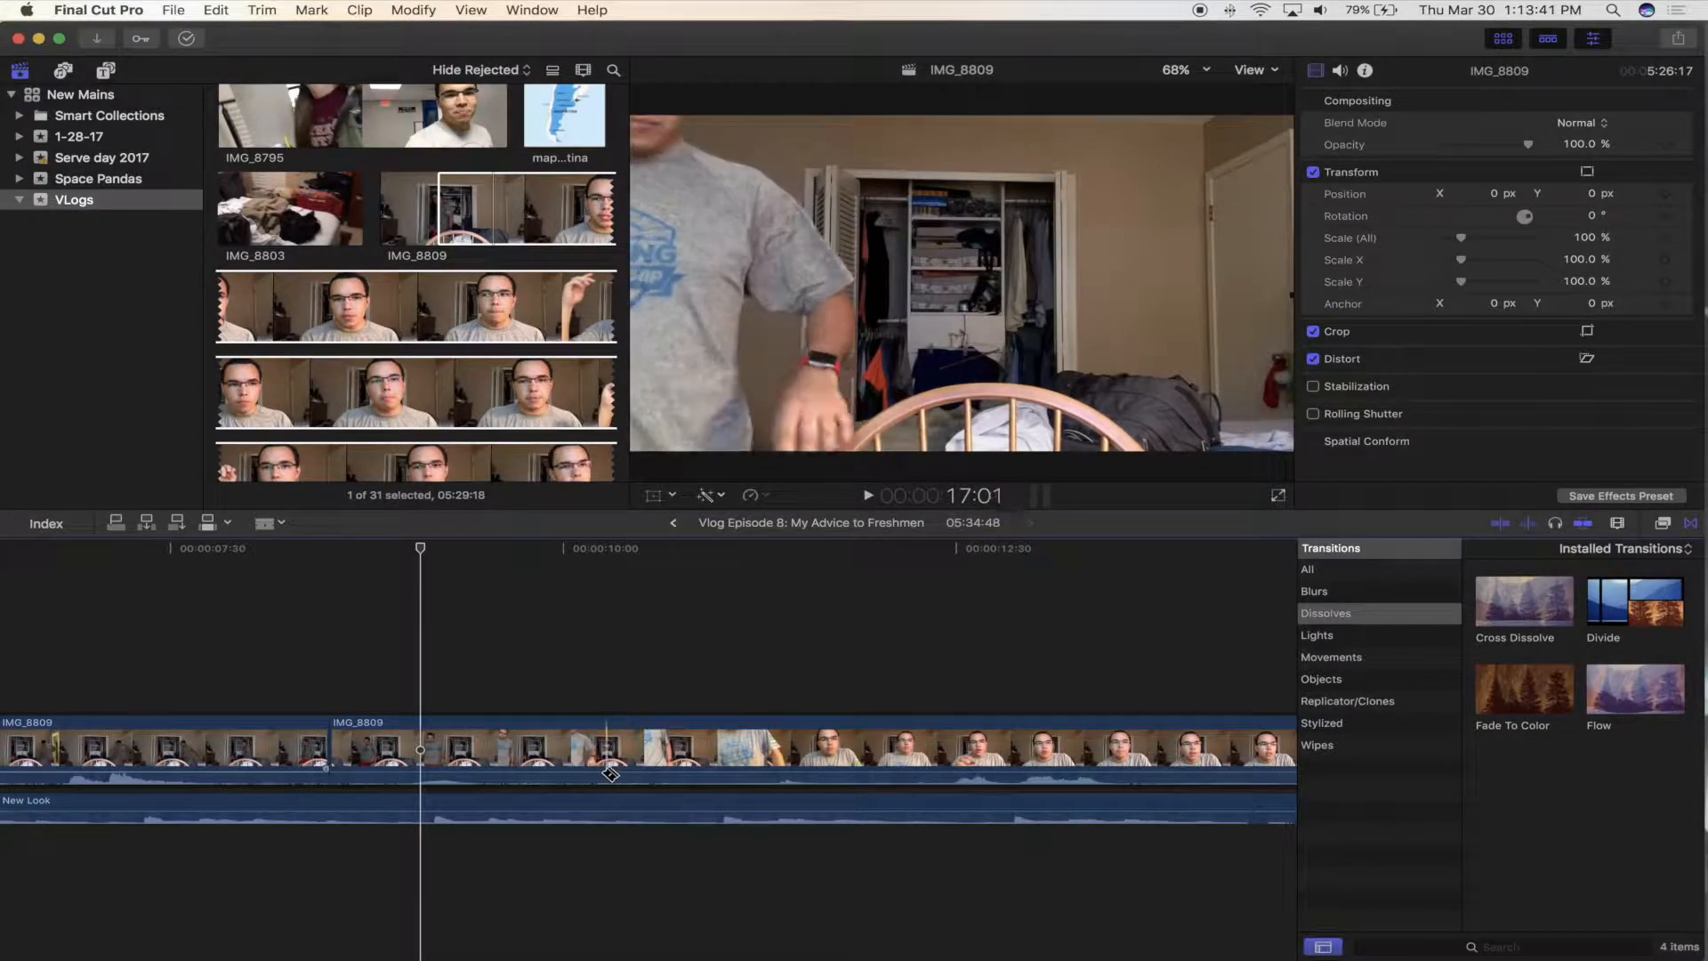
pyautogui.click(597, 767)
pyautogui.press('a')
pyautogui.click(544, 750)
pyautogui.press('Delete')
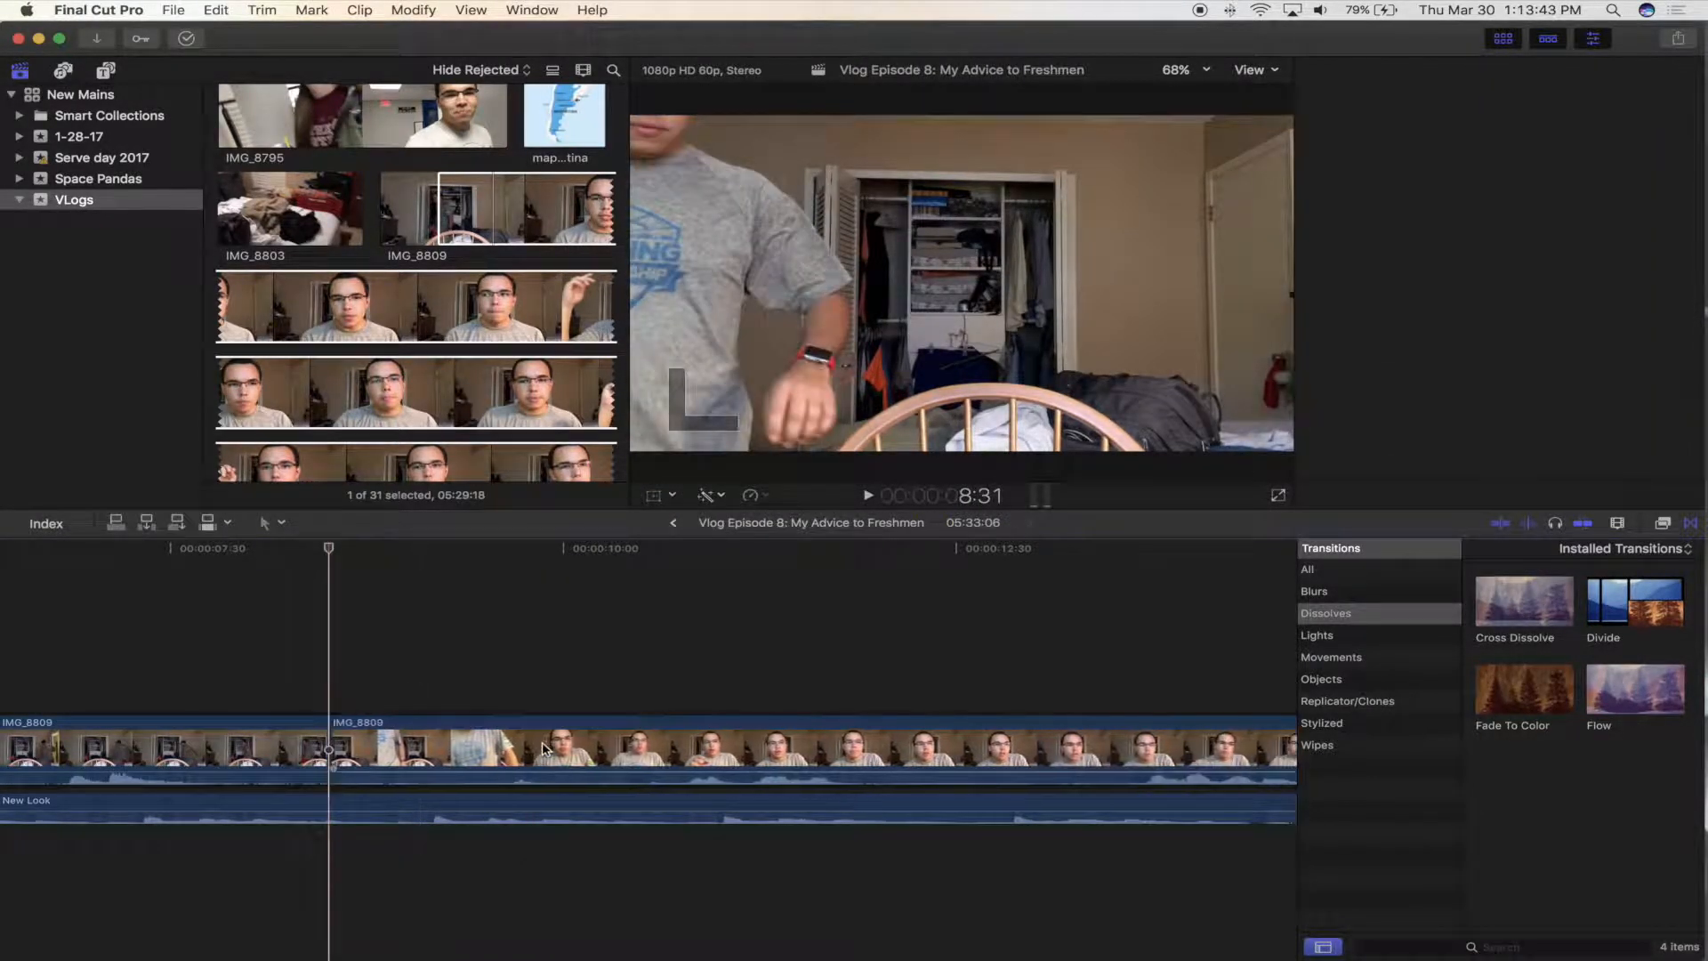
# - Trim the end of the first IMG_8809 segment to a length of 2:54 and play the result
pyautogui.hscroll(-5, 561, 748)
pyautogui.moveTo(623, 747)
pyautogui.mouseDown()
pyautogui.moveTo(743, 747)
pyautogui.moveTo(598, 734)
pyautogui.mouseUp()
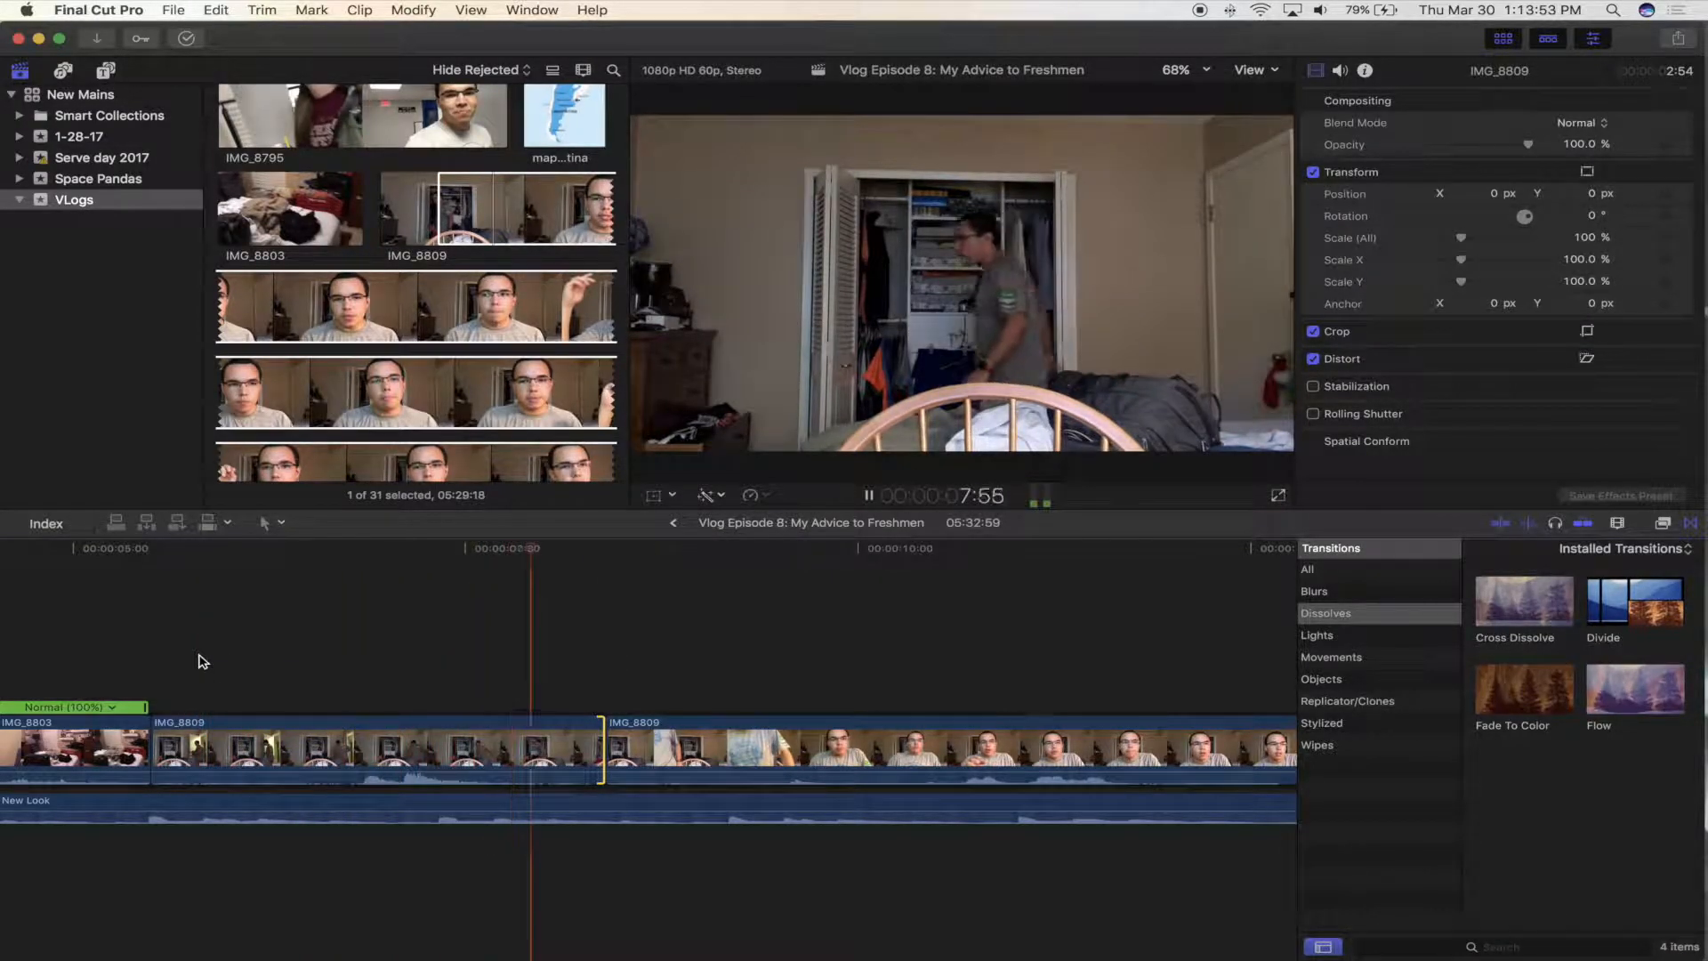
pyautogui.press('space')
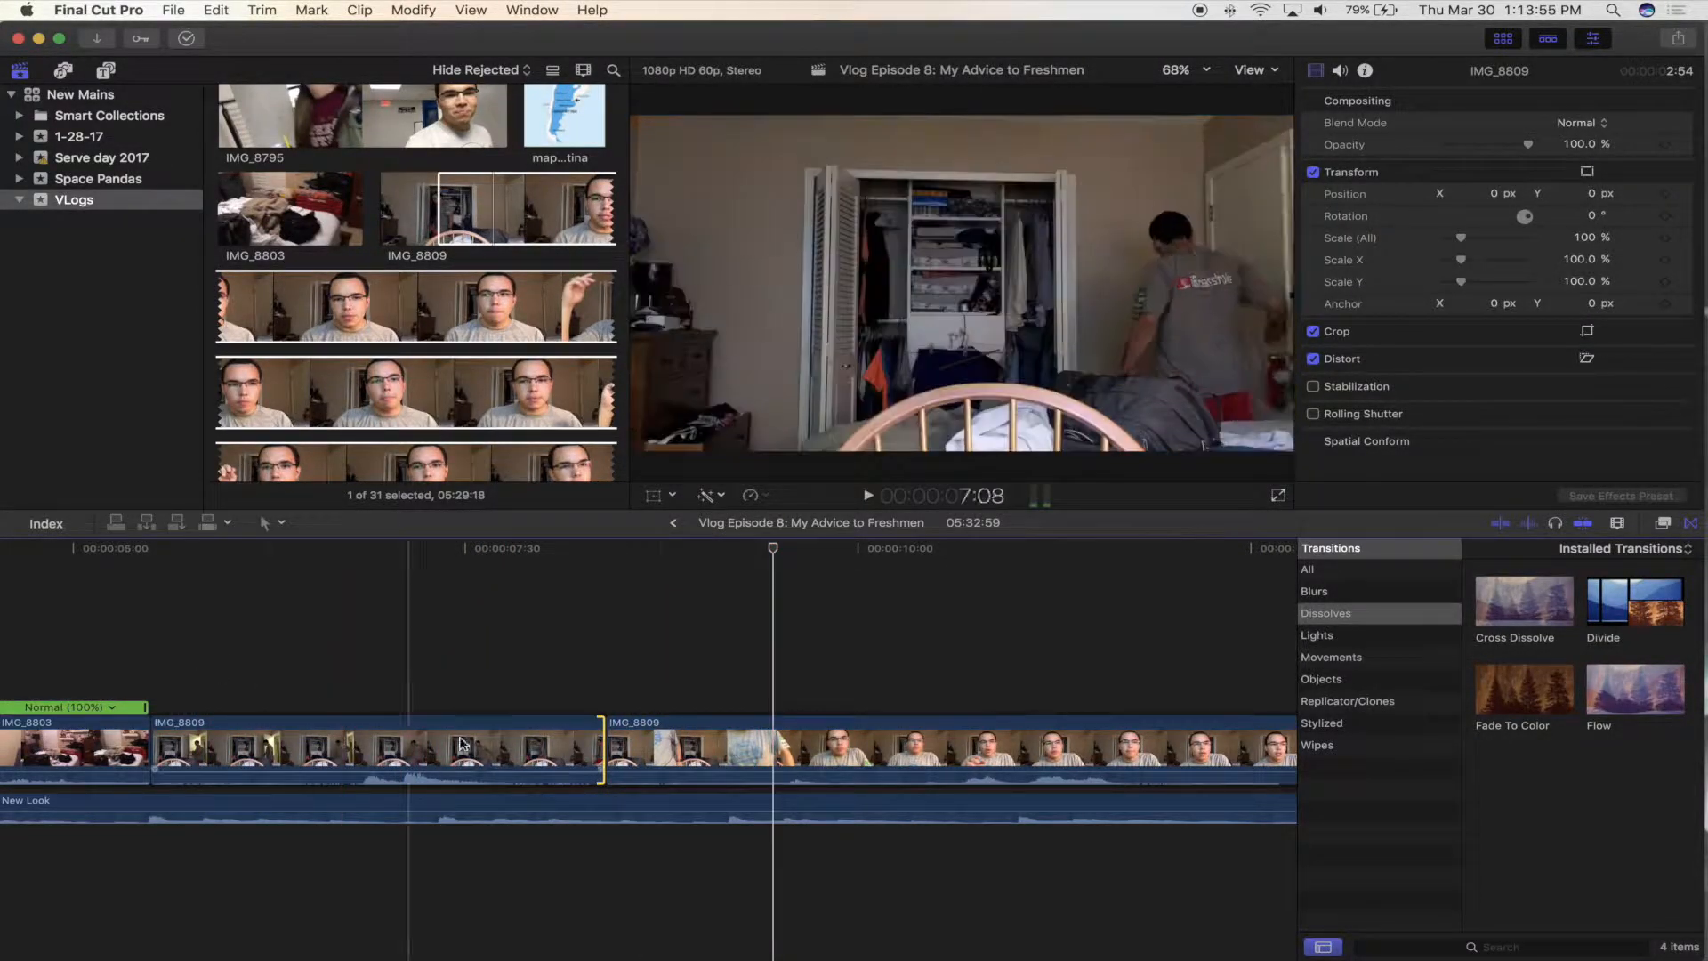
# - Cut IMG_8809 at 9:11 on the music beat, delete the short section following the cut, and play back the edit
pyautogui.press('b')
pyautogui.click(730, 743)
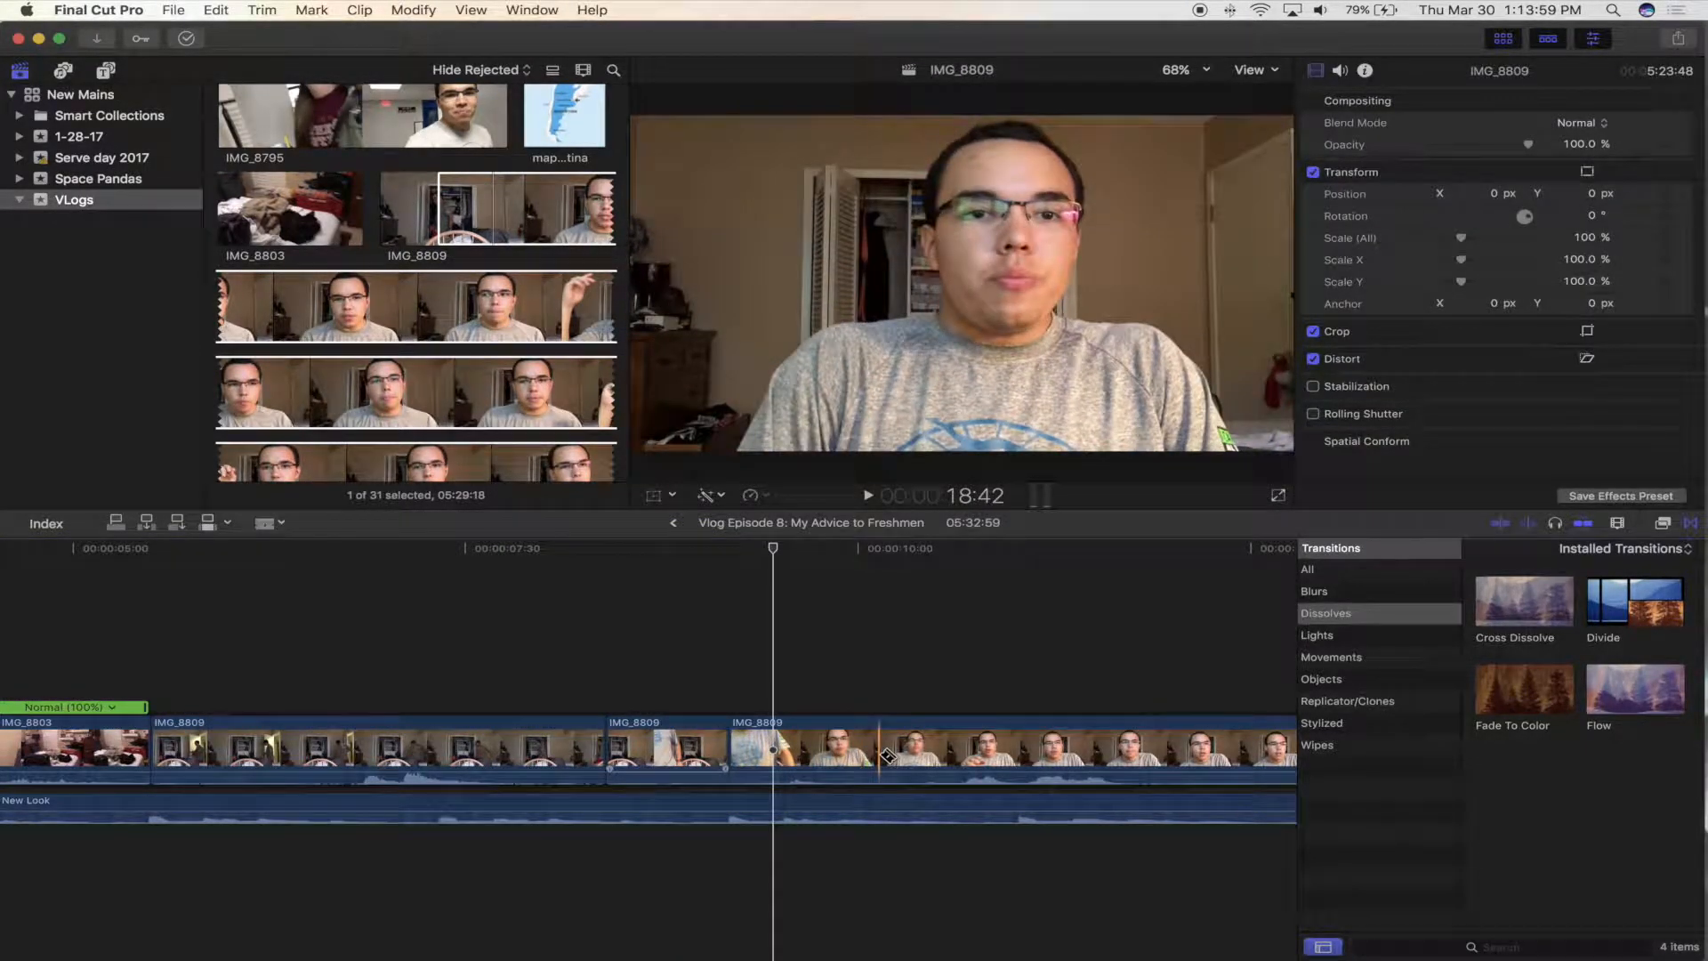
pyautogui.press('a')
pyautogui.click(846, 750)
pyautogui.press('Delete')
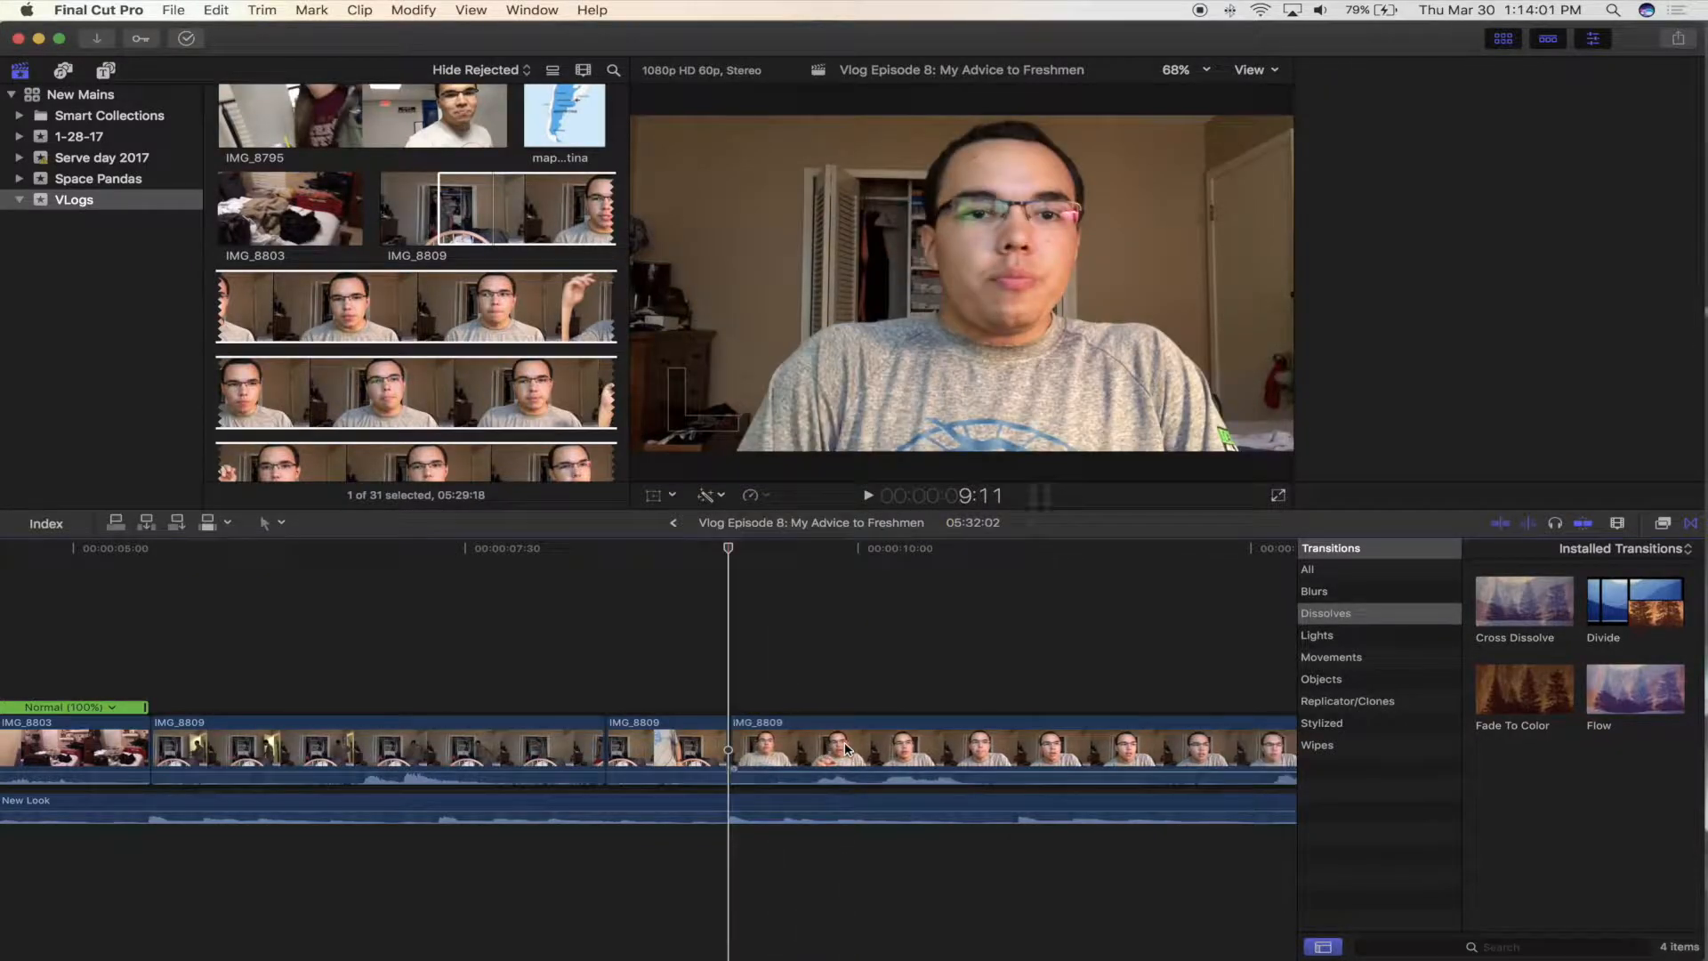
pyautogui.click(610, 657)
pyautogui.press('space')
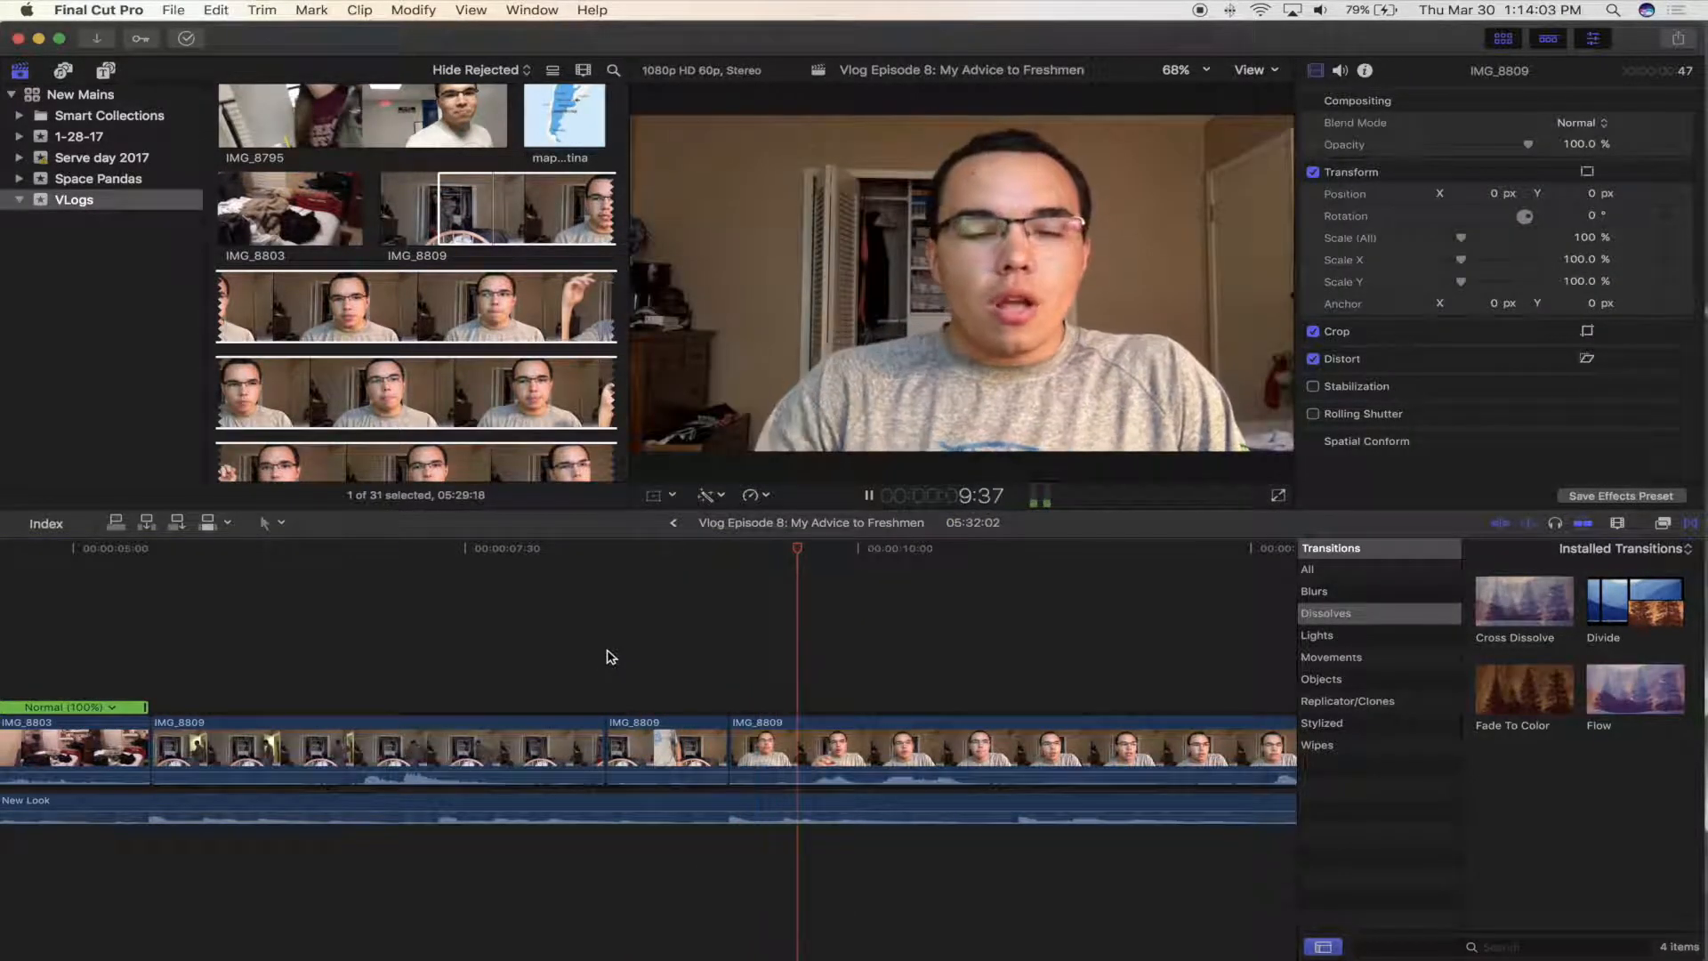
pyautogui.press('space')
pyautogui.press('space')
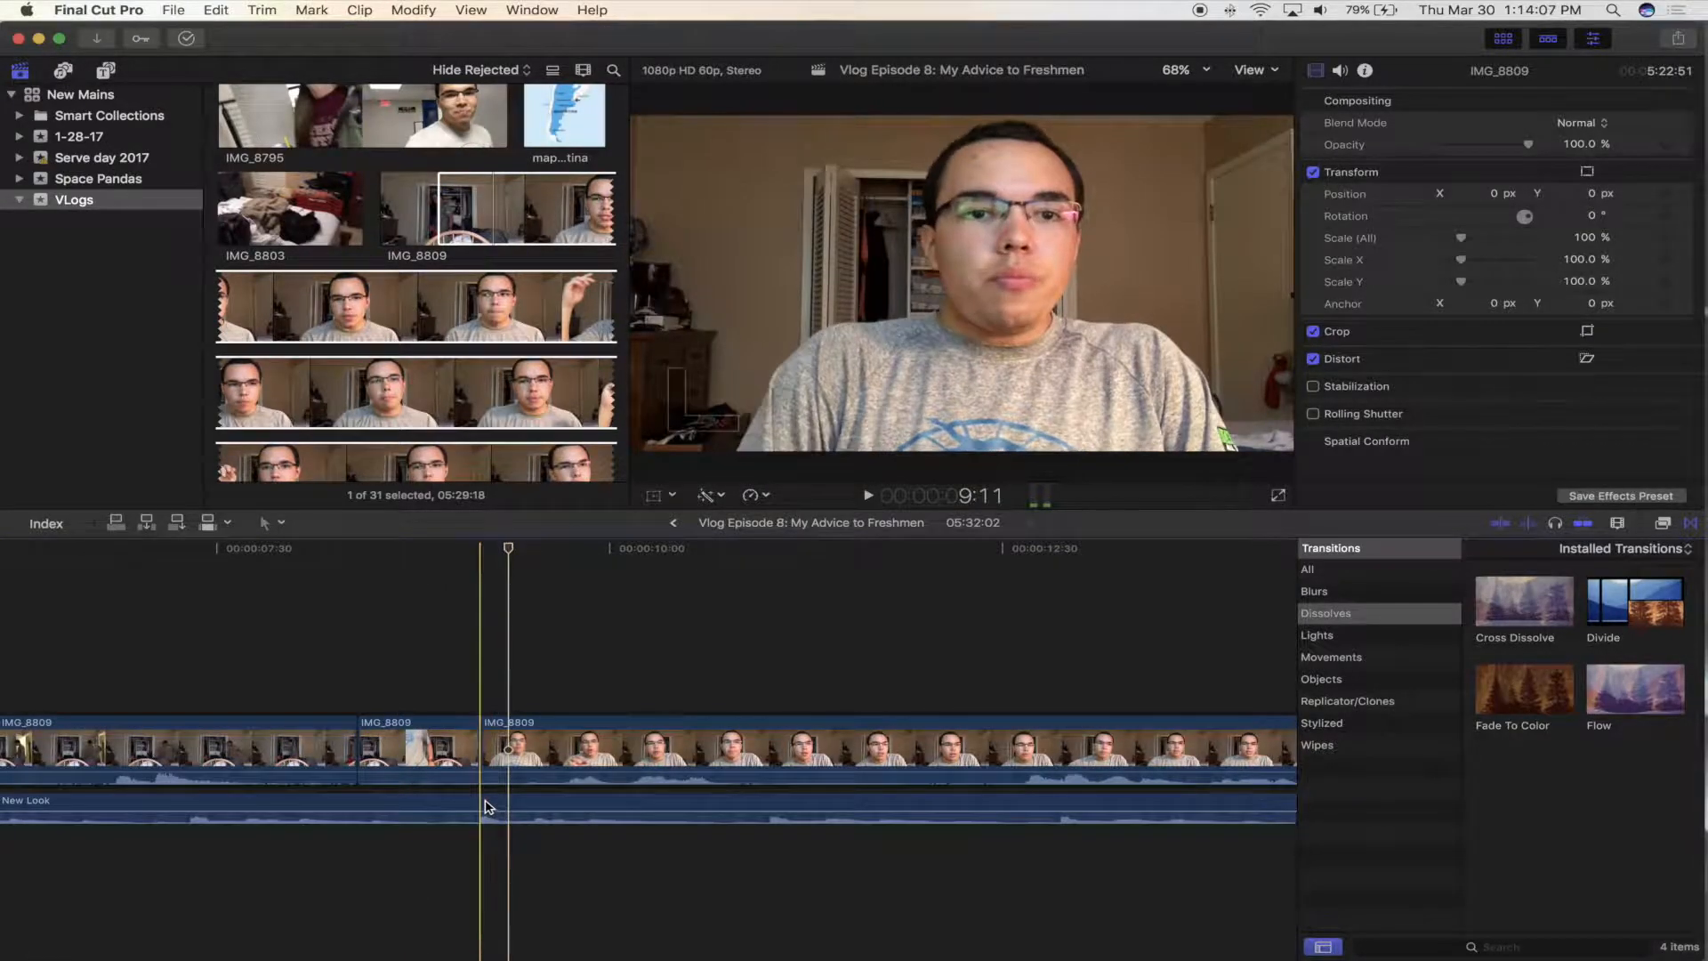
# - Split the New Look track at 9:11, in line with the start of the last IMG_8809 segment
pyautogui.click(486, 806)
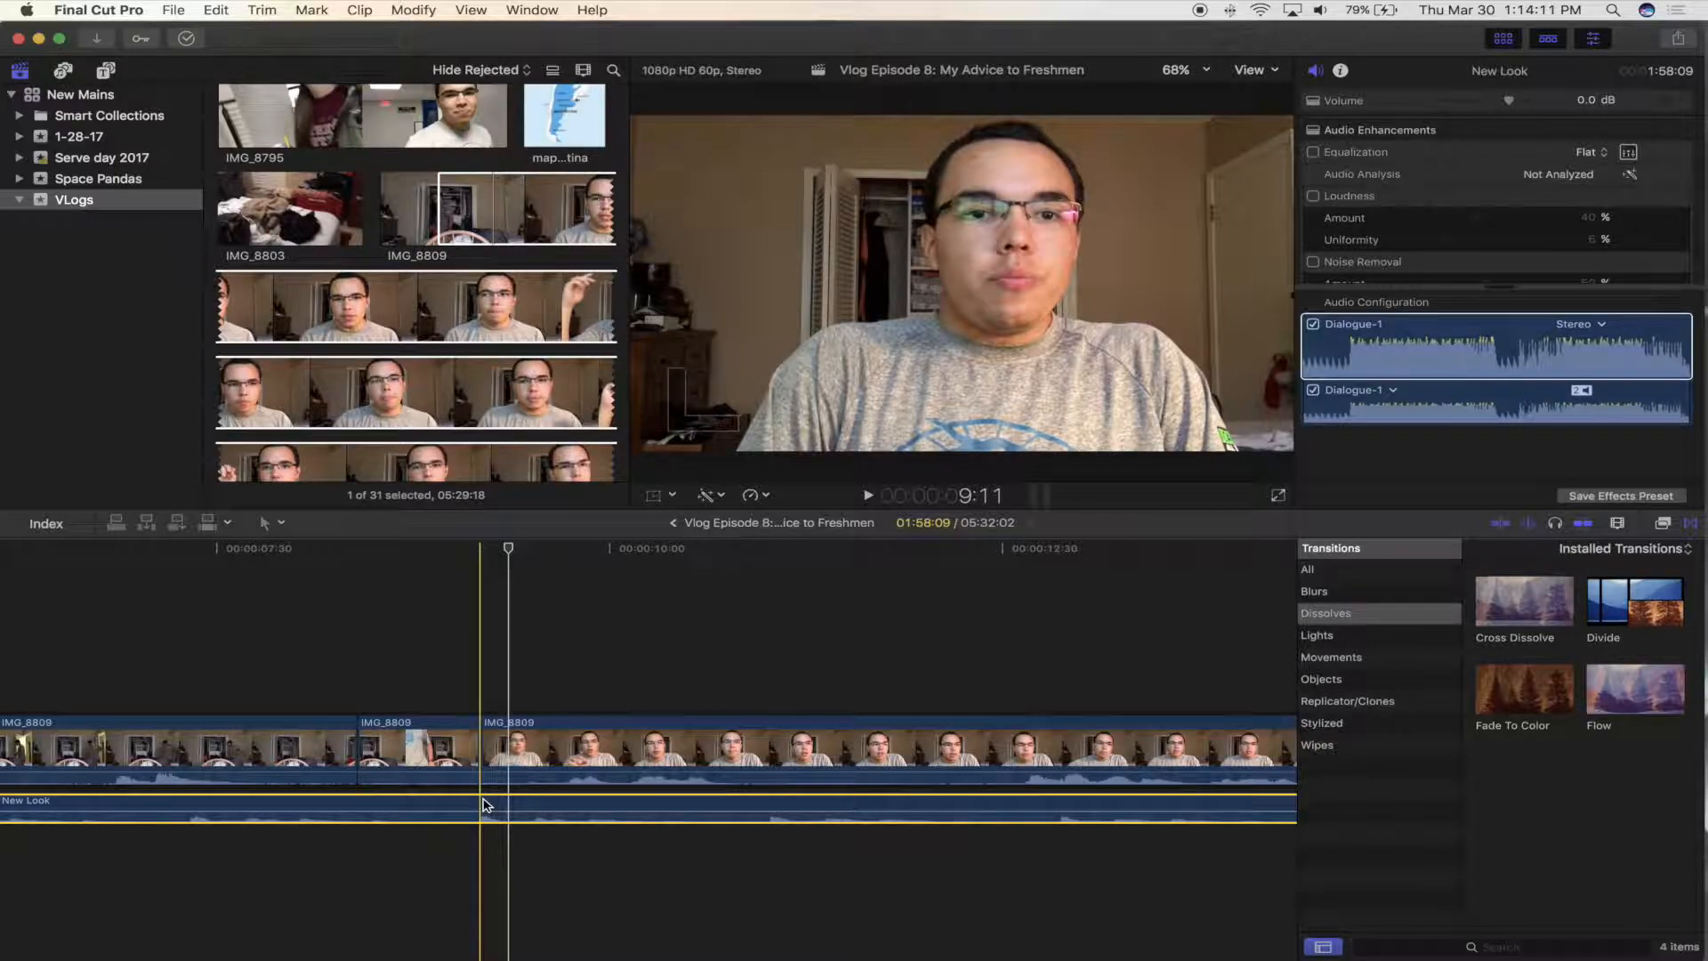
pyautogui.moveTo(485, 806); pyautogui.dragTo(491, 802)
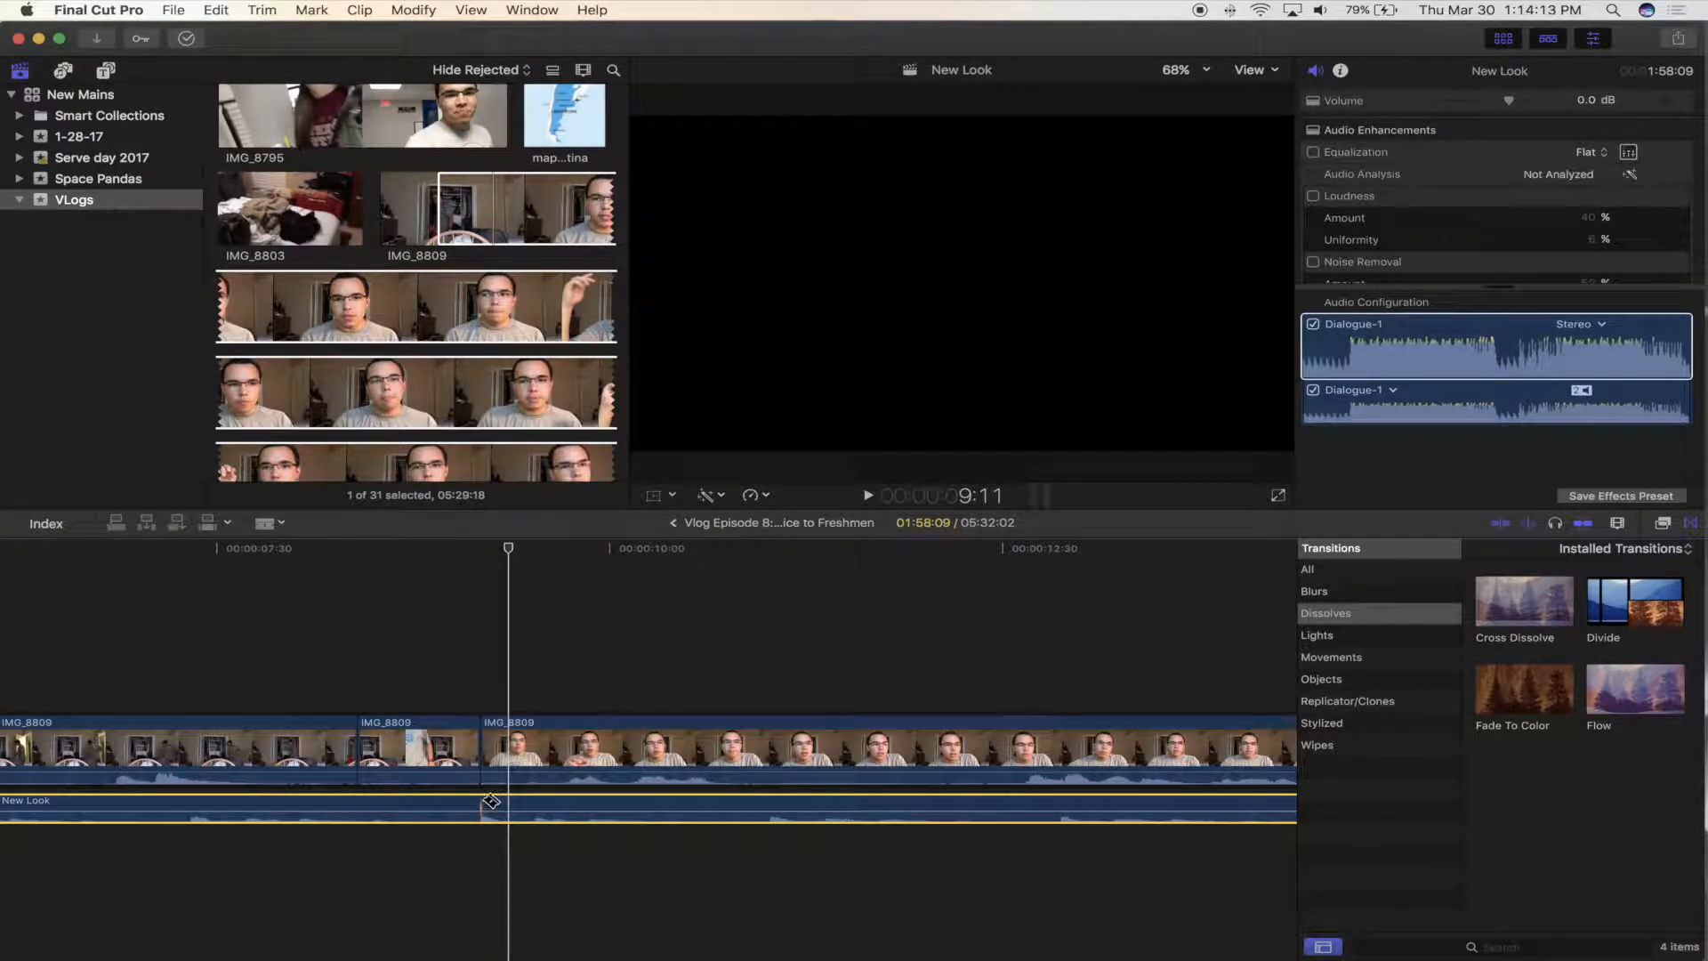
pyautogui.moveTo(491, 802); pyautogui.dragTo(485, 805)
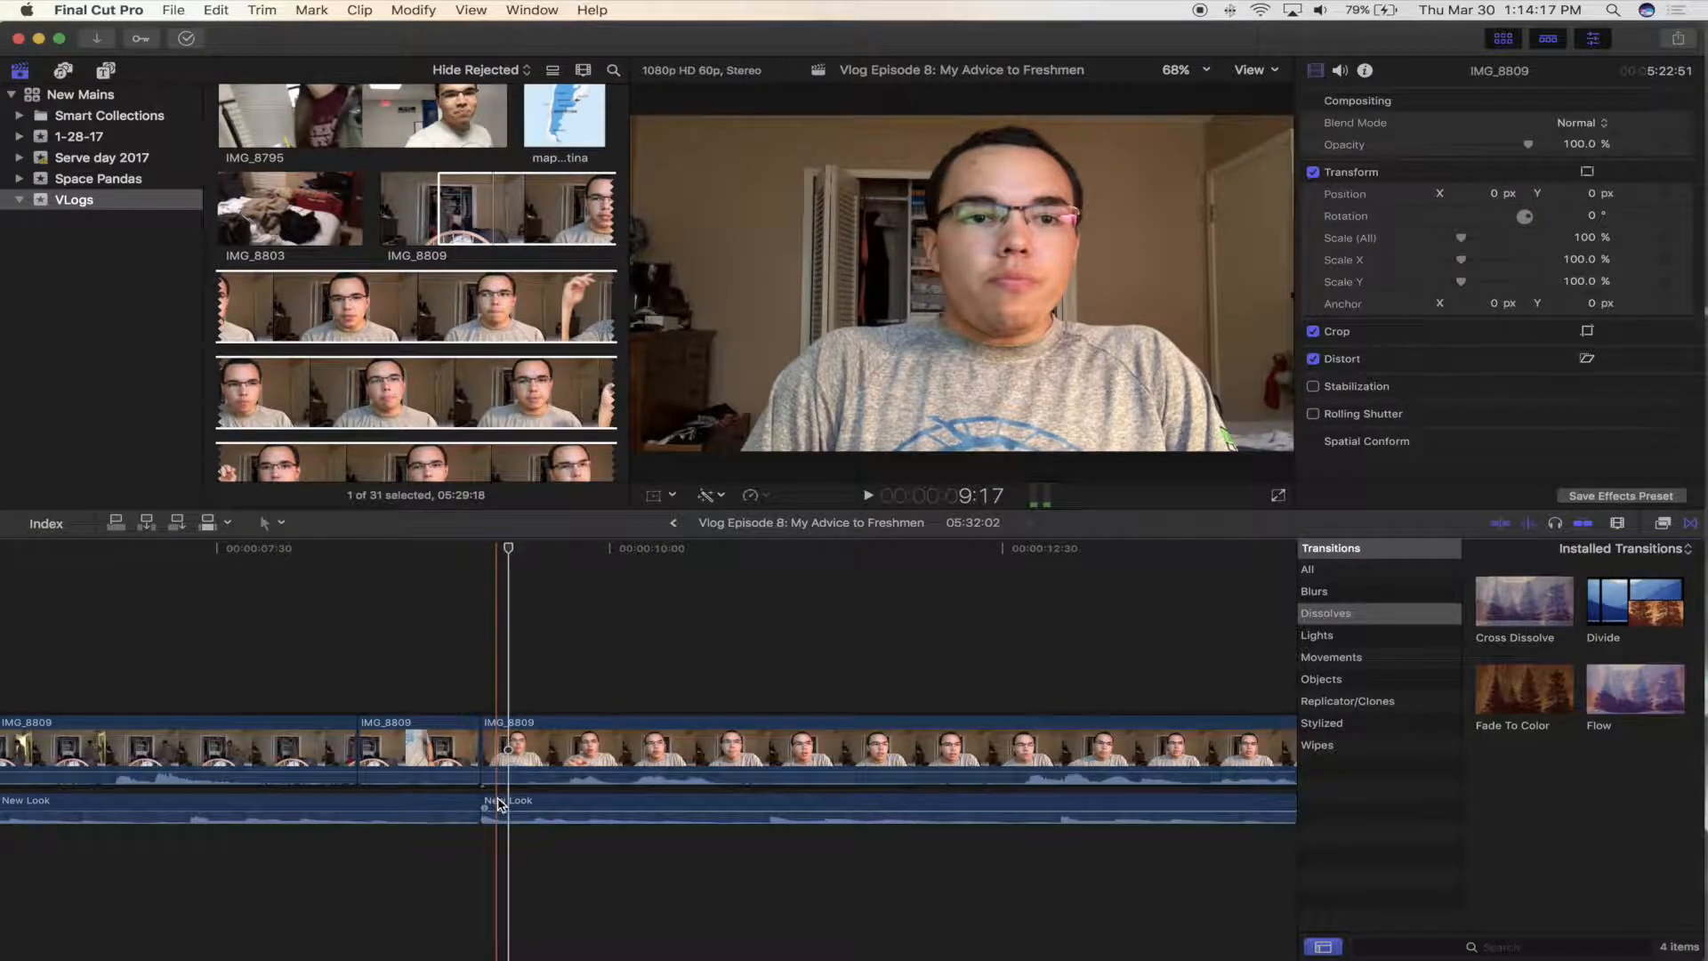
# - Move the remaining part of New Look to the end of the last IMG_8809 clip and return to the music cut
pyautogui.moveTo(592, 803); pyautogui.dragTo(1006, 846)
pyautogui.moveTo(1280, 829); pyautogui.dragTo(262, 876)
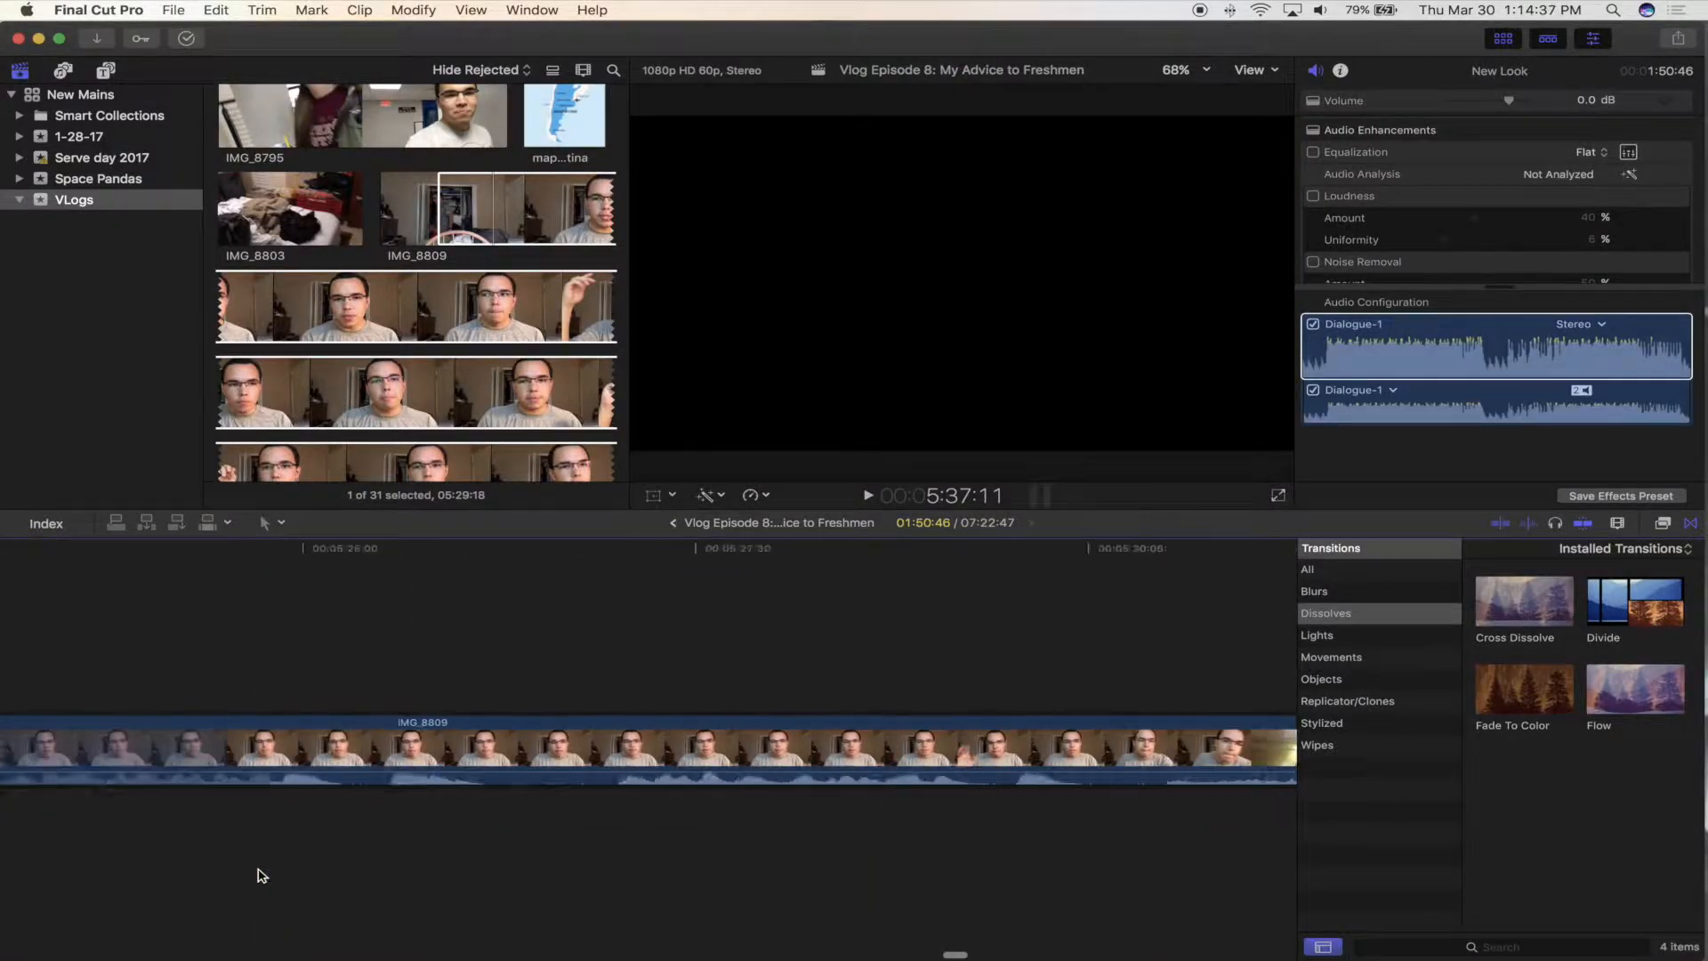
pyautogui.click(480, 805)
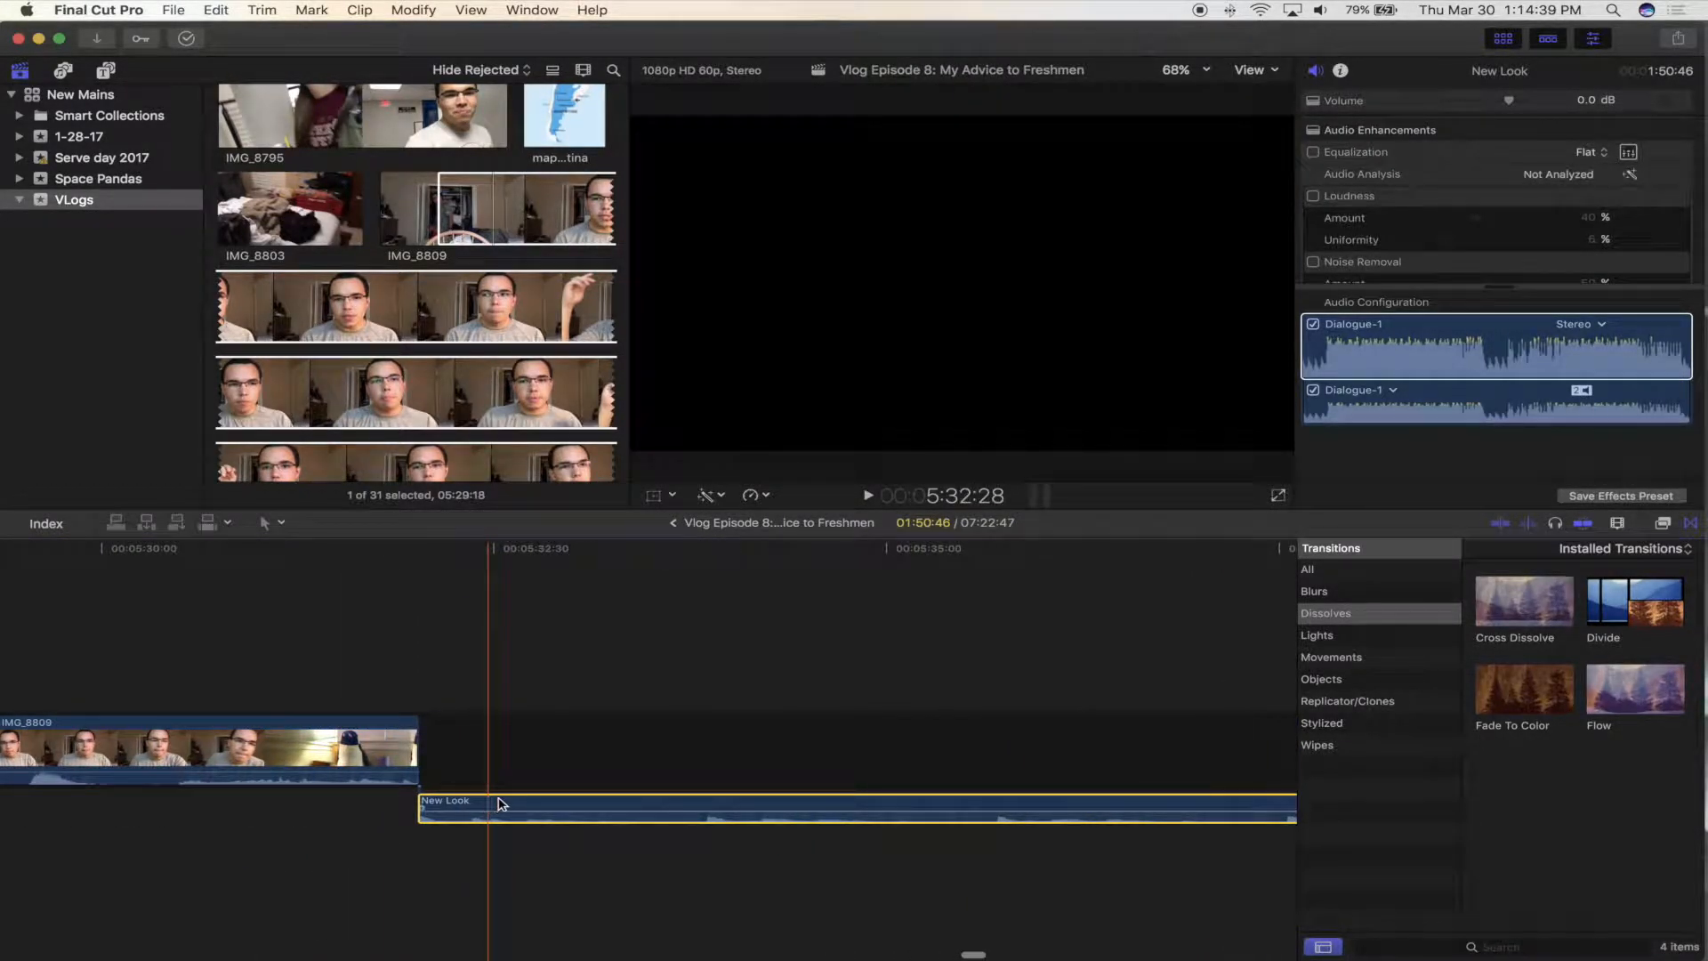
pyautogui.moveTo(496, 803); pyautogui.dragTo(530, 807)
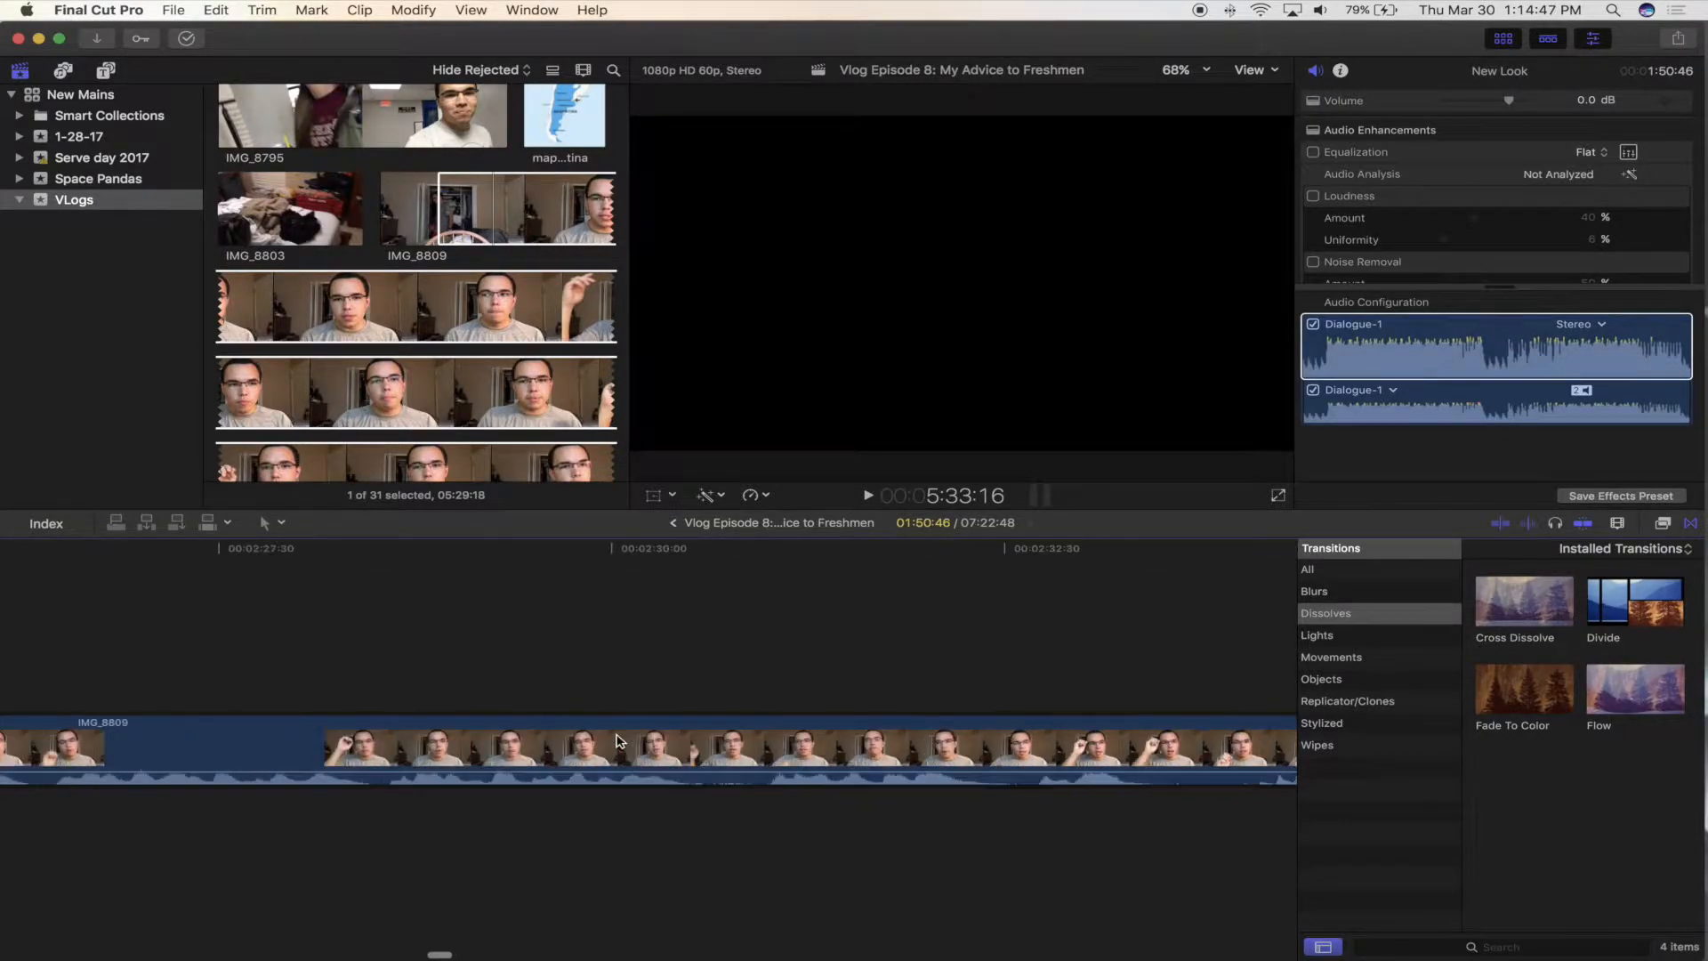
pyautogui.hscroll(-10, 620, 740)
pyautogui.hscroll(-8, 620, 740)
pyautogui.hscroll(-15, 620, 740)
pyautogui.hscroll(10, 620, 740)
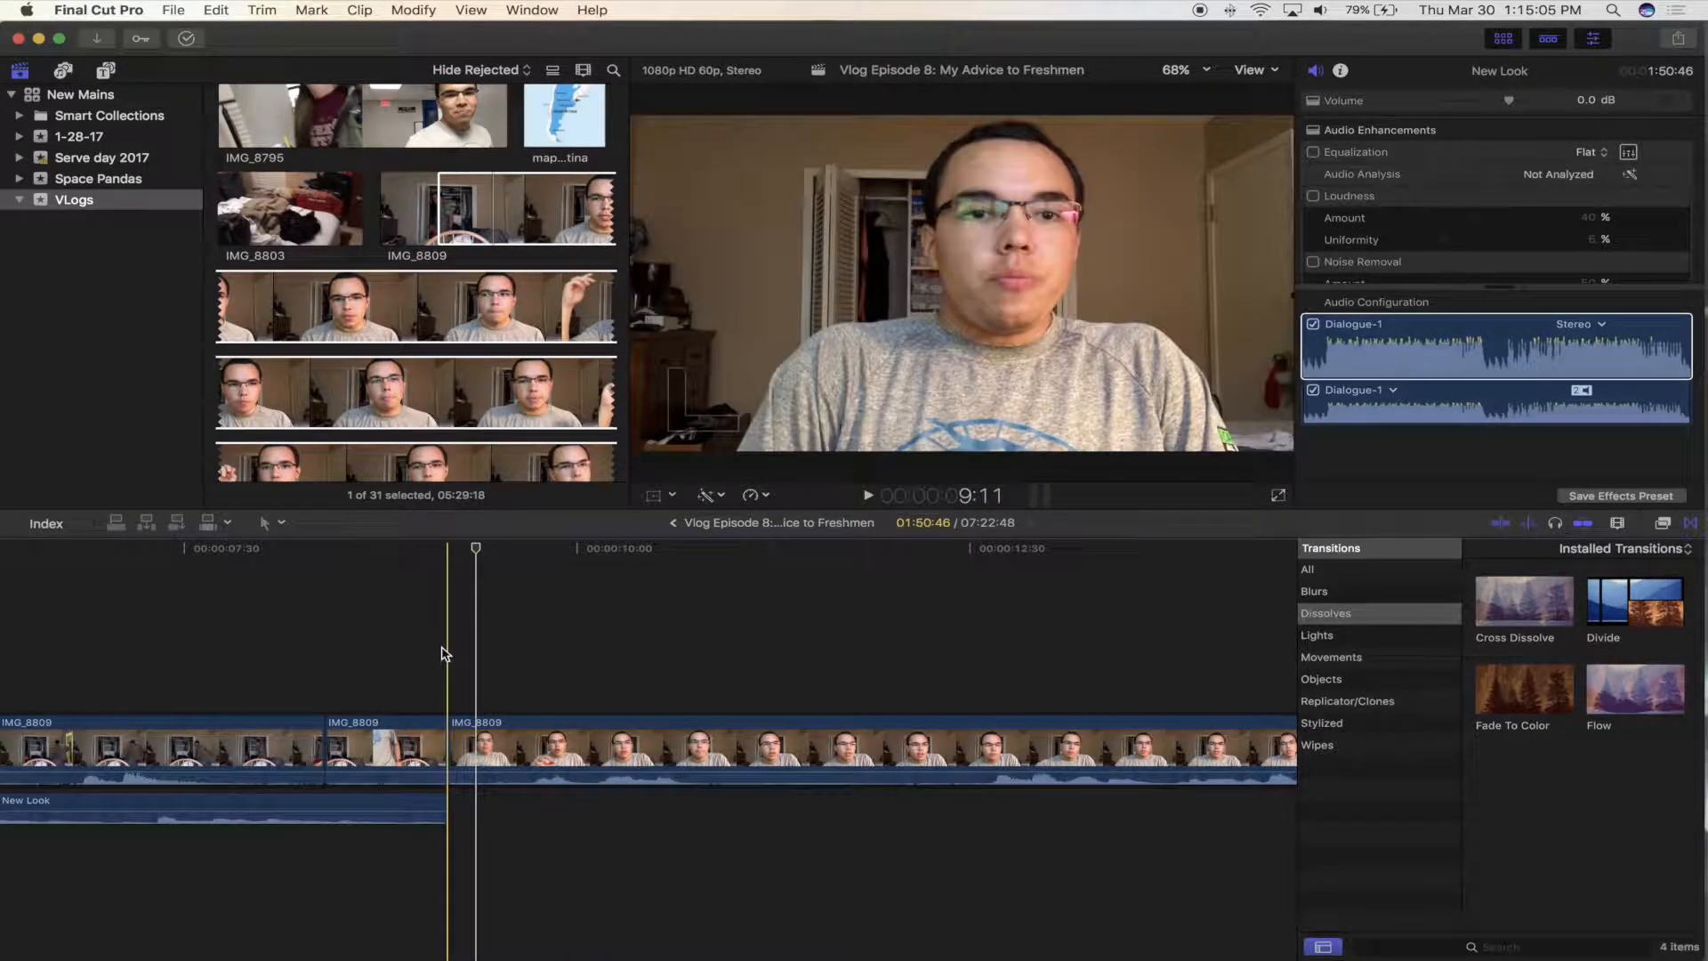
# - Select the project "Vlog Episode 8: My Advice to Freshmen" in the browser and start sharing it with the Apple Devices 1080p destination
pyautogui.scroll(15, 405, 121)
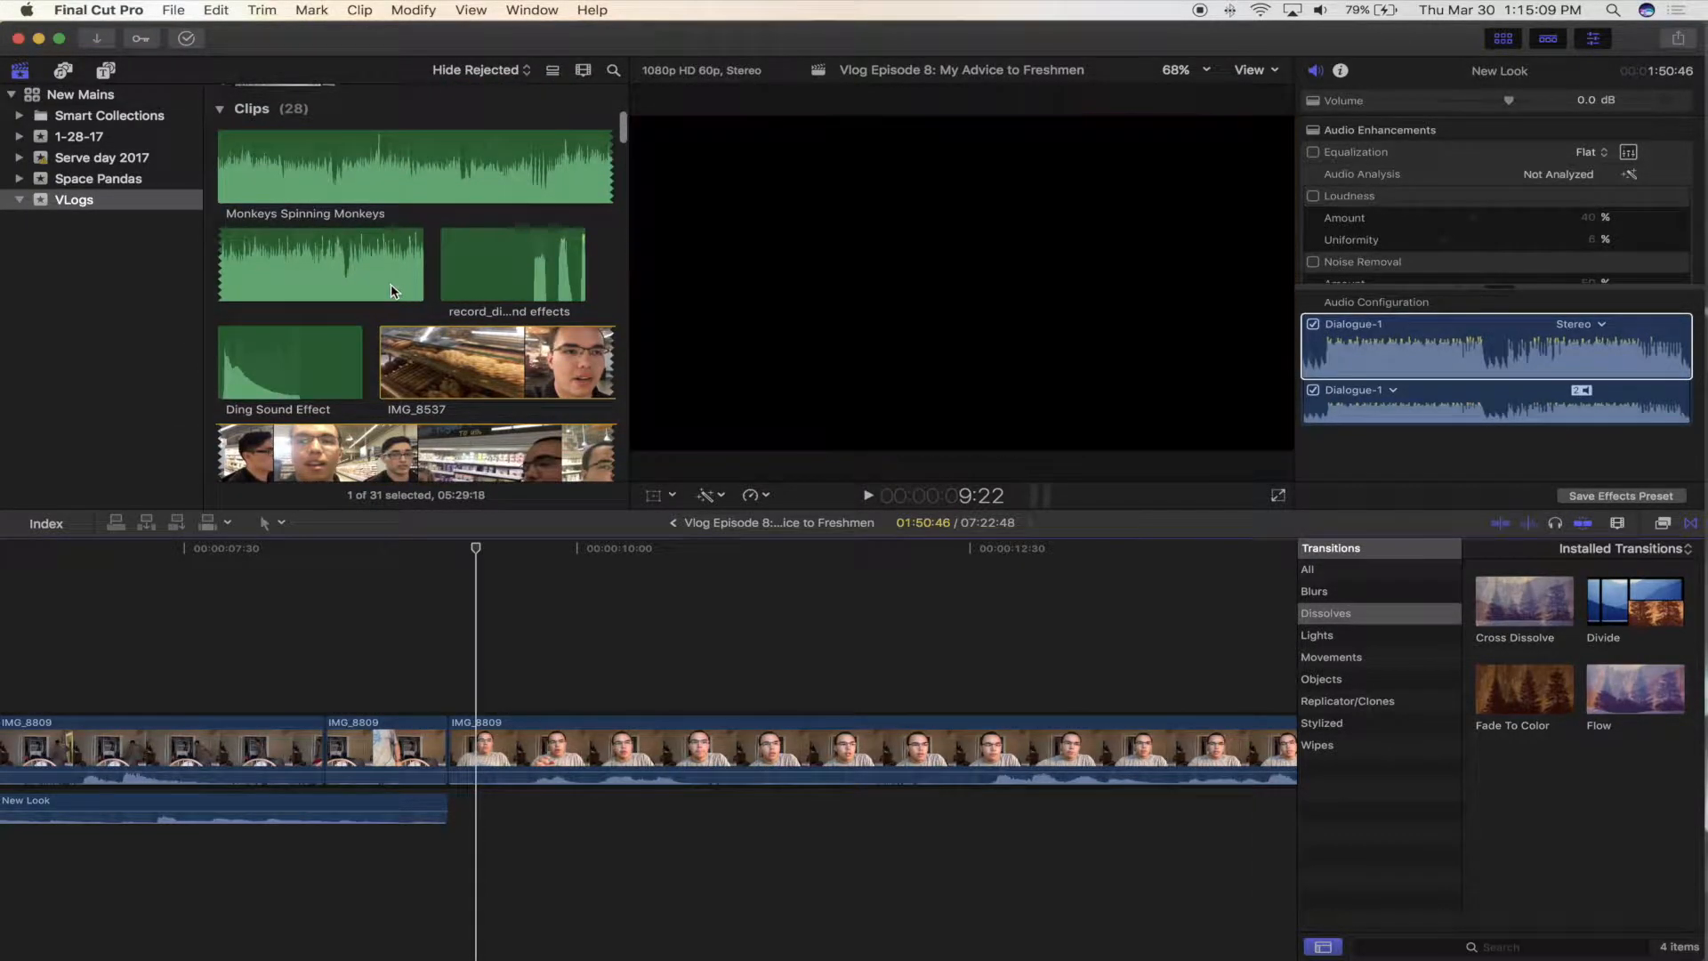
pyautogui.scroll(5, 356, 302)
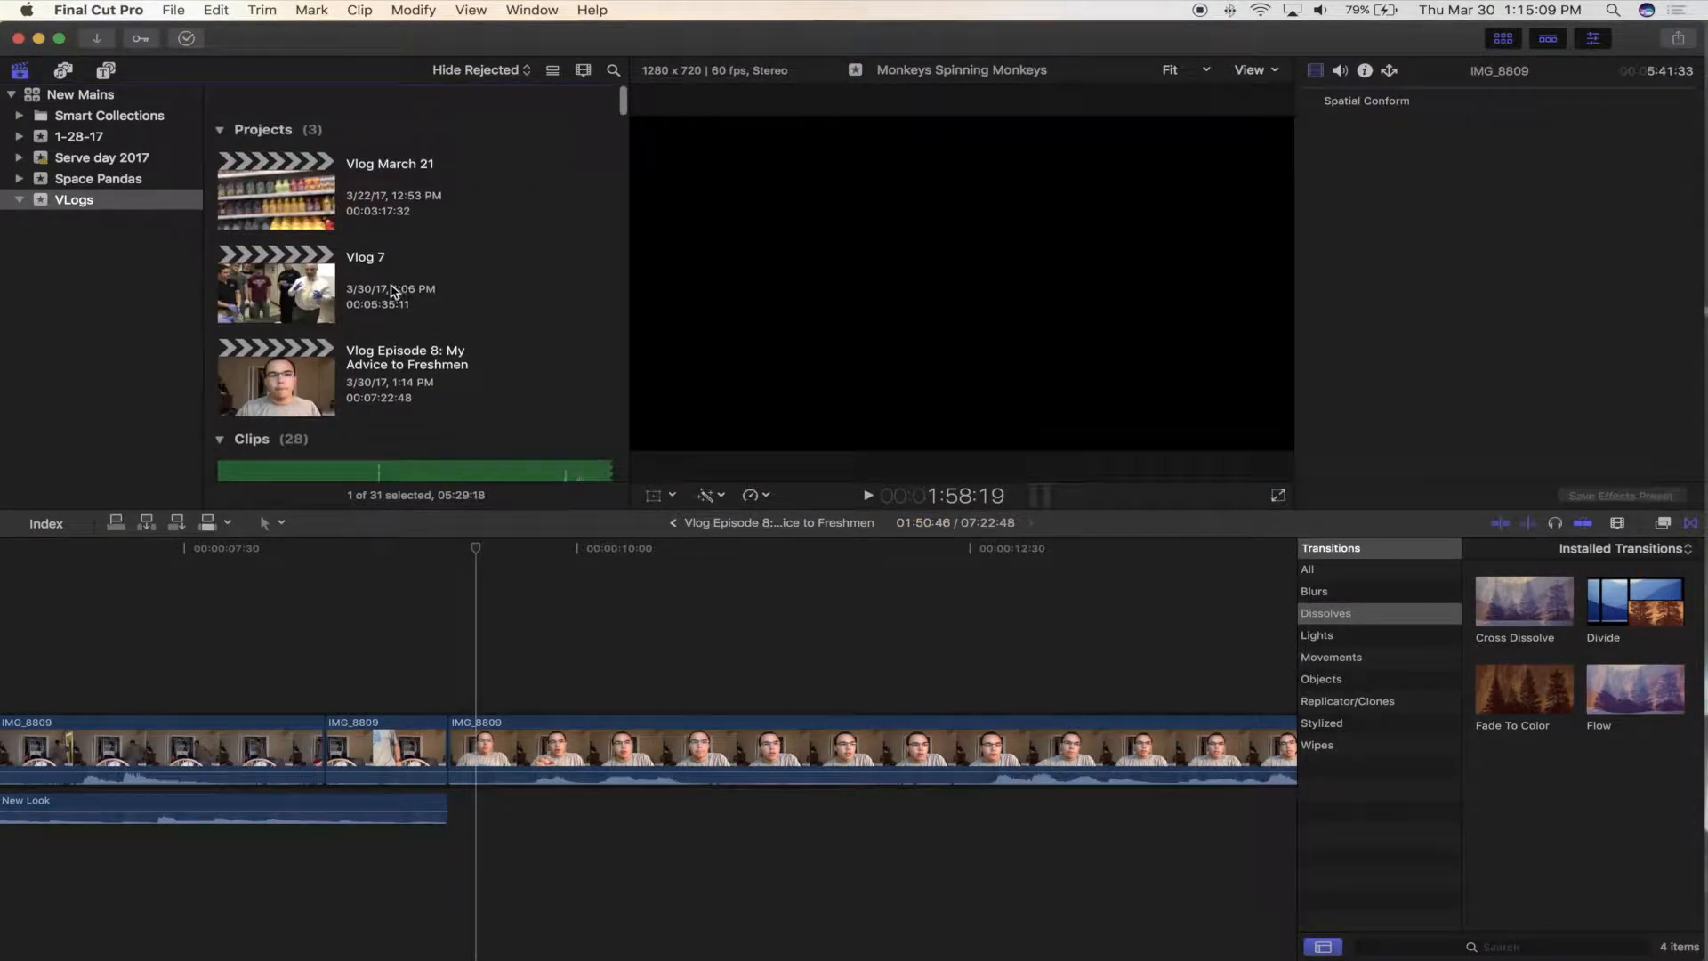
pyautogui.click(318, 371)
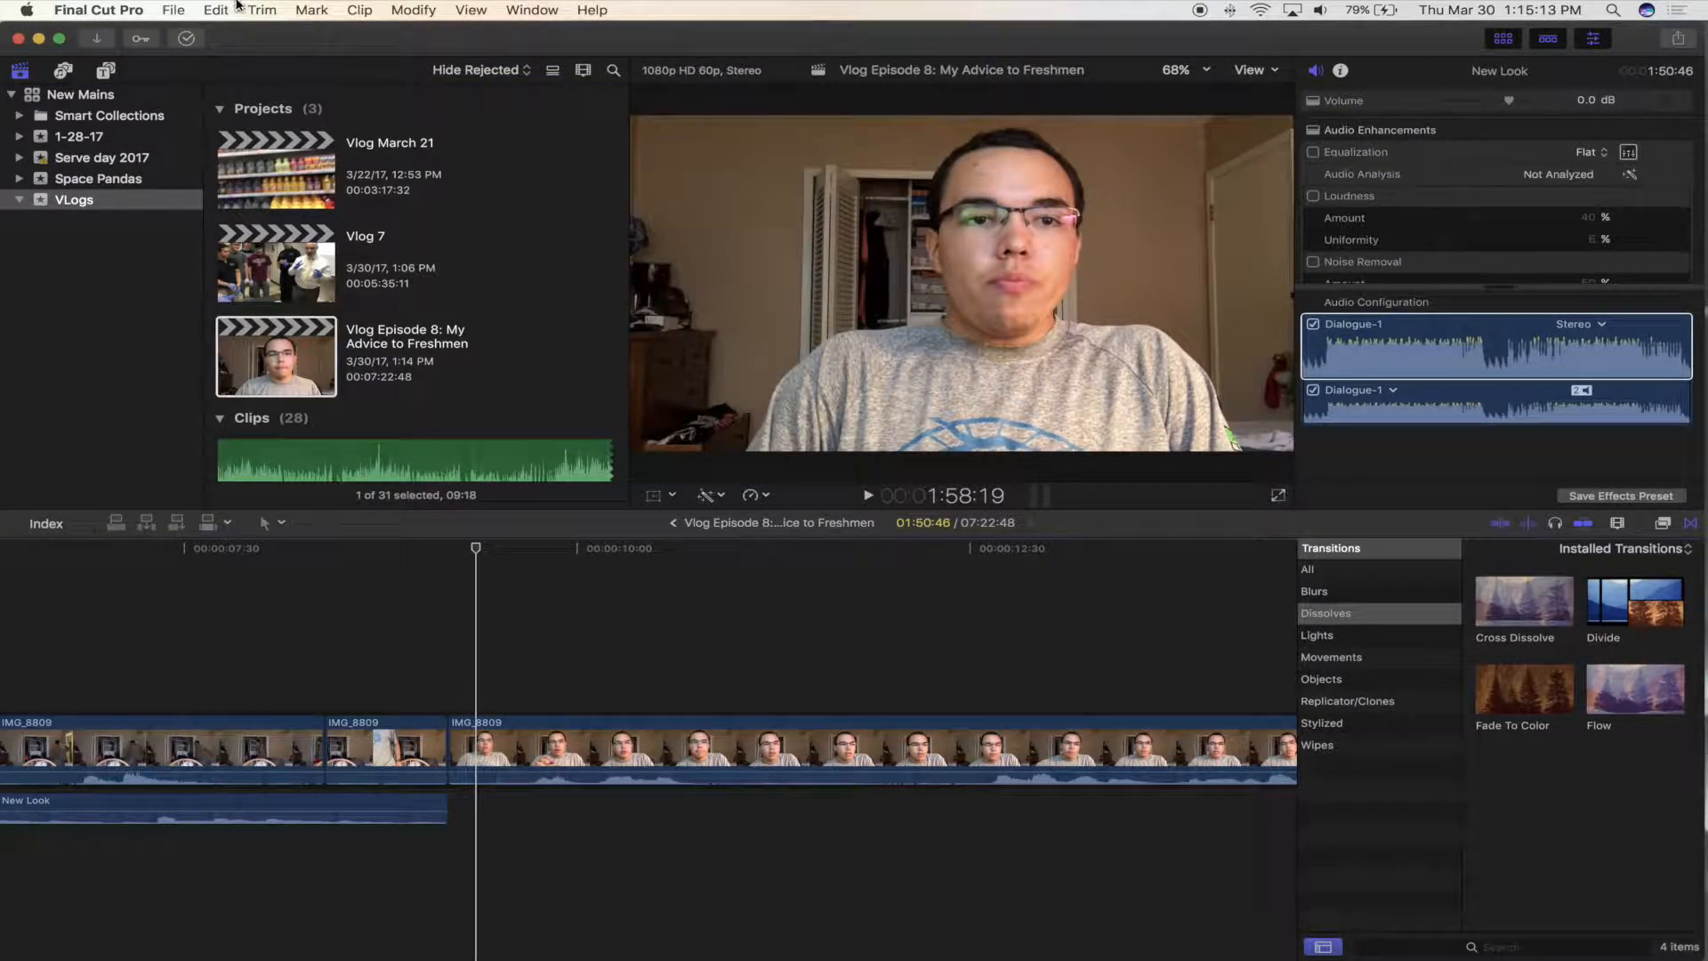
pyautogui.click(183, 7)
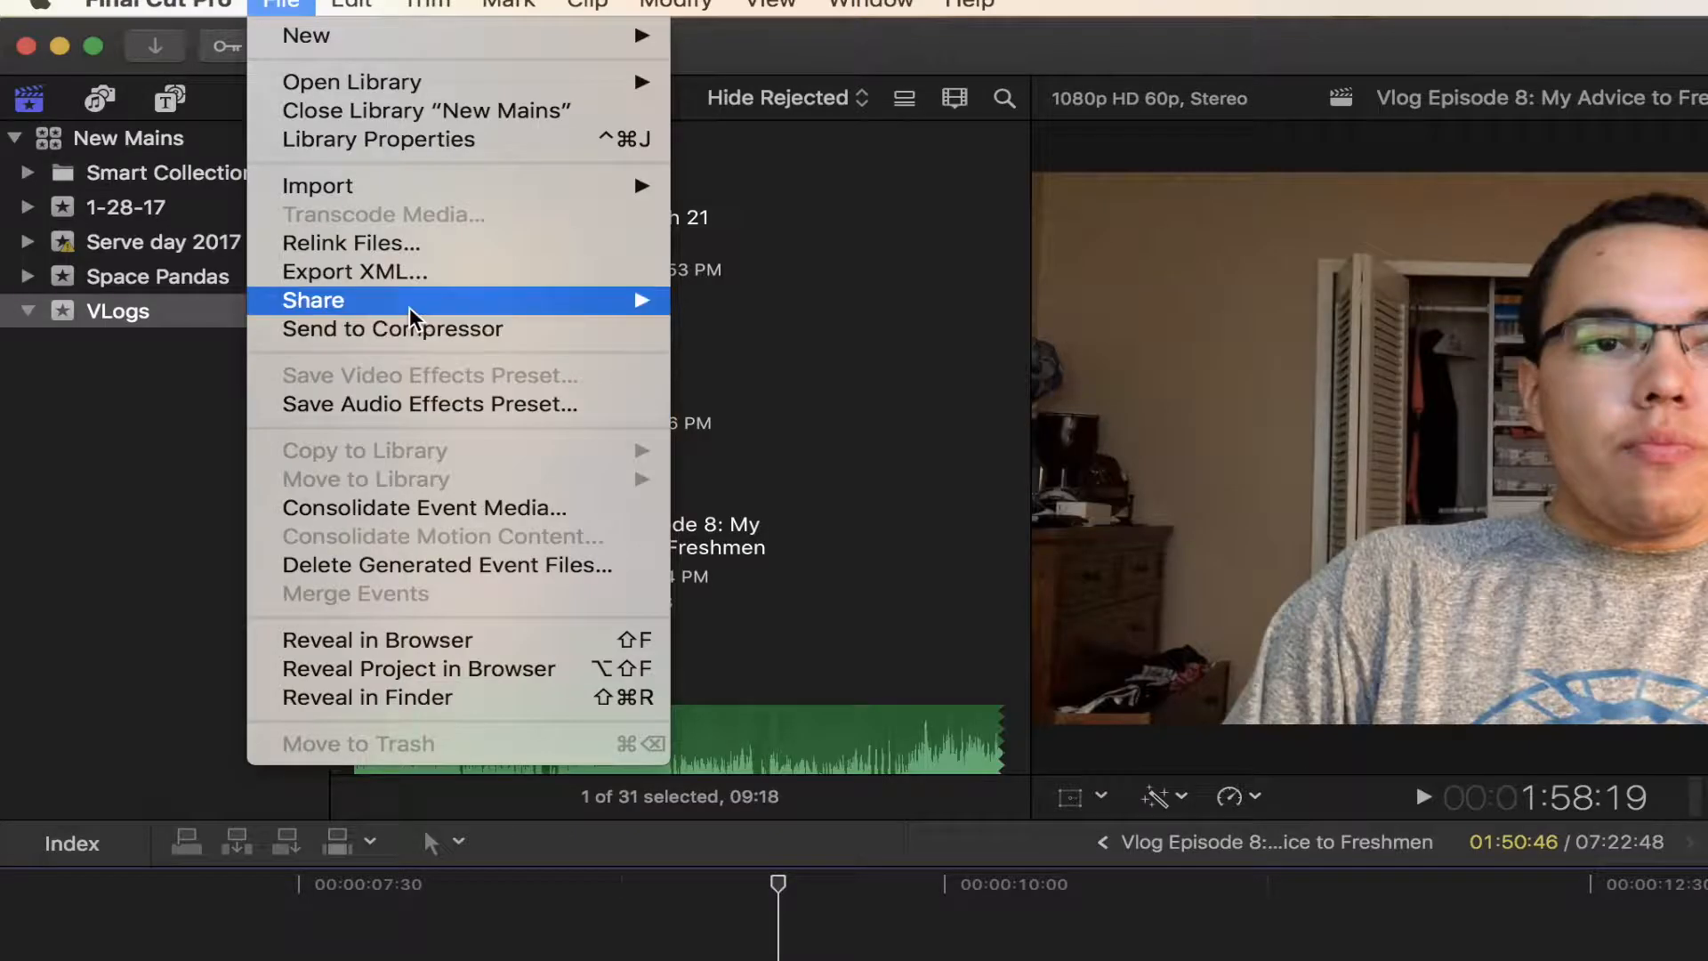
pyautogui.moveTo(648, 300)
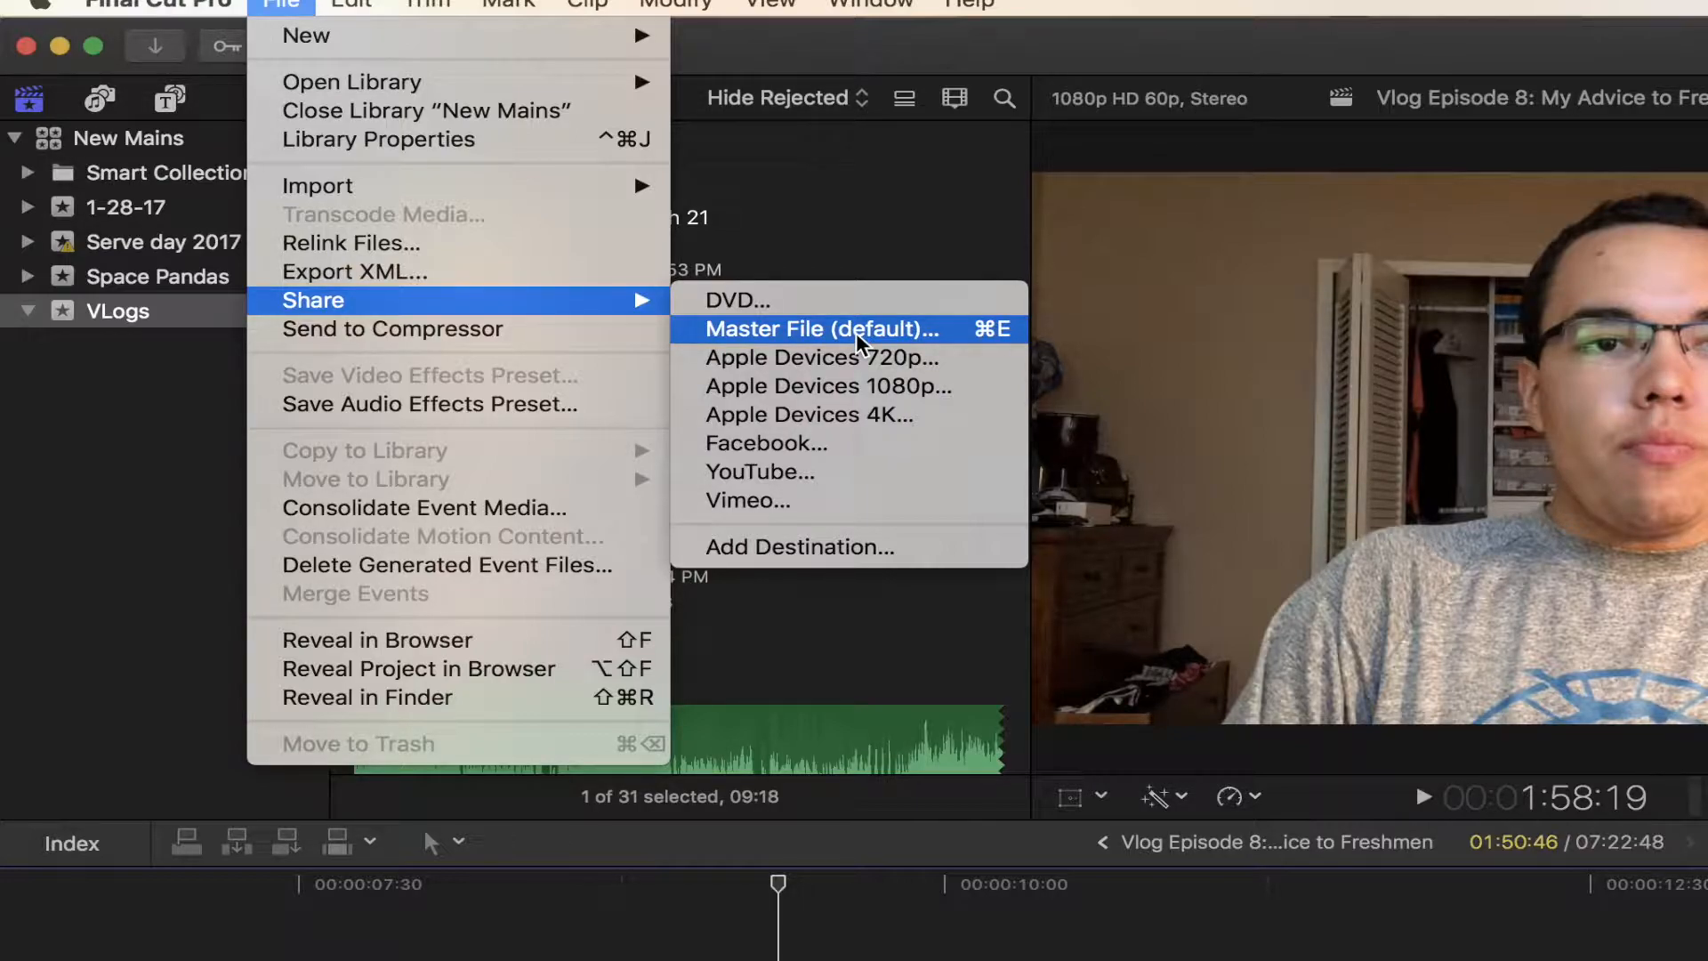
pyautogui.click(892, 397)
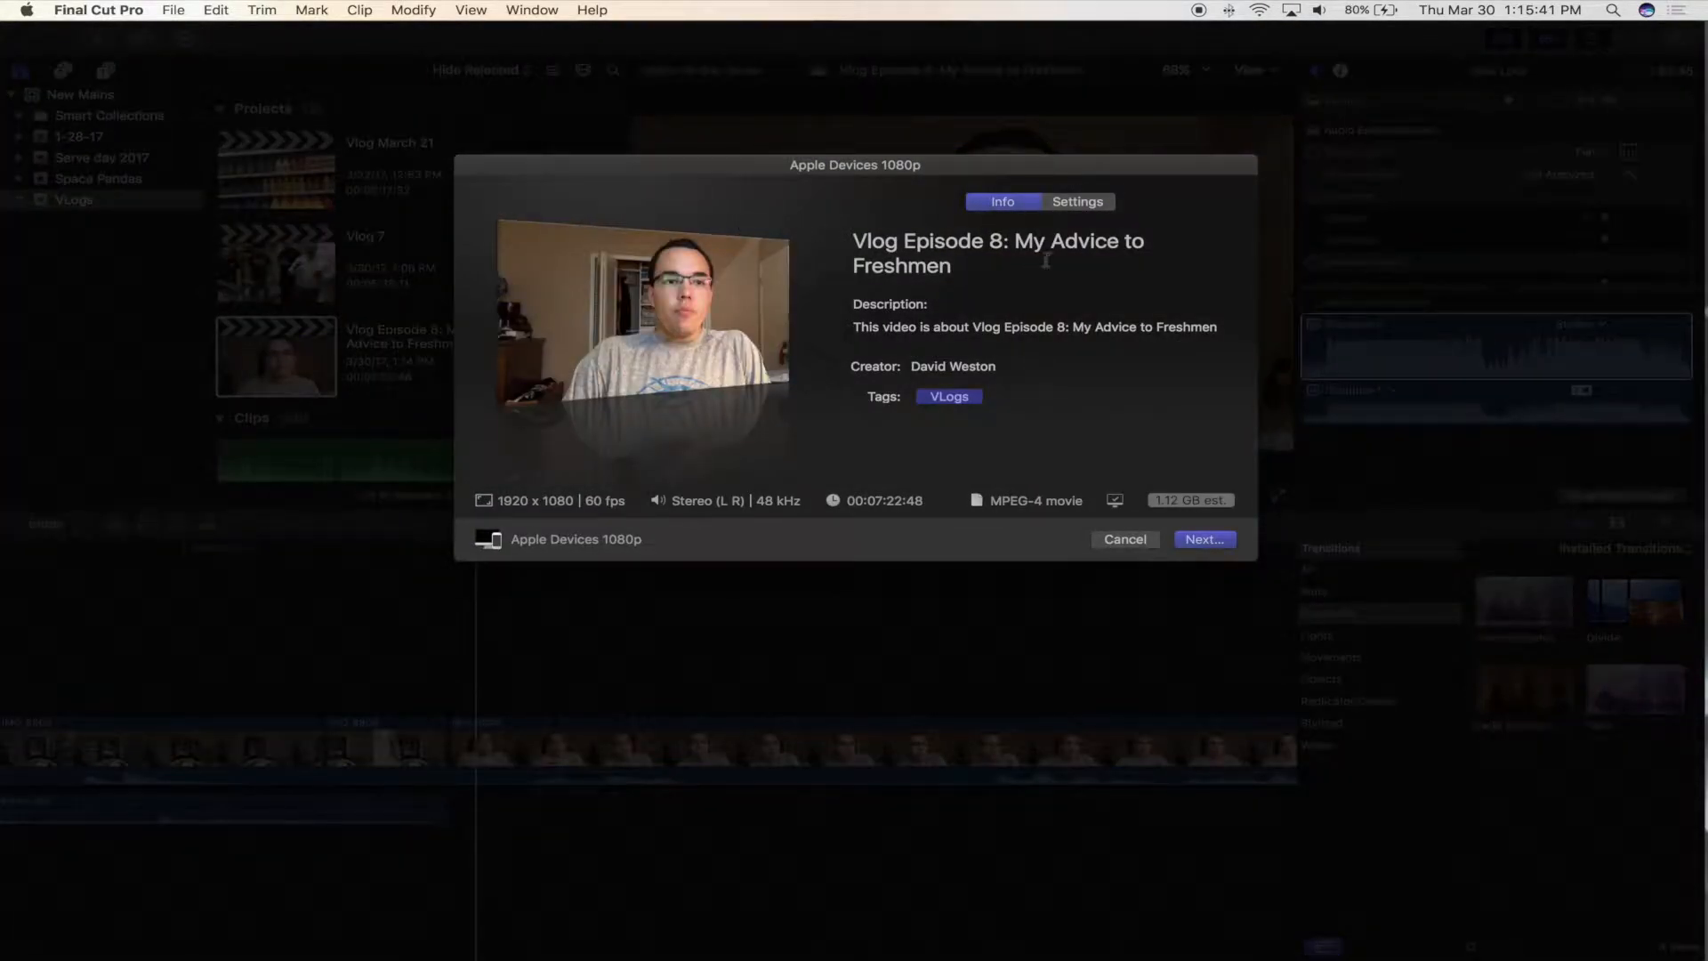
# - Remove the colon after "Vlog Episode 8" in the share title and select the description text from "about" onward
pyautogui.click(1012, 249)
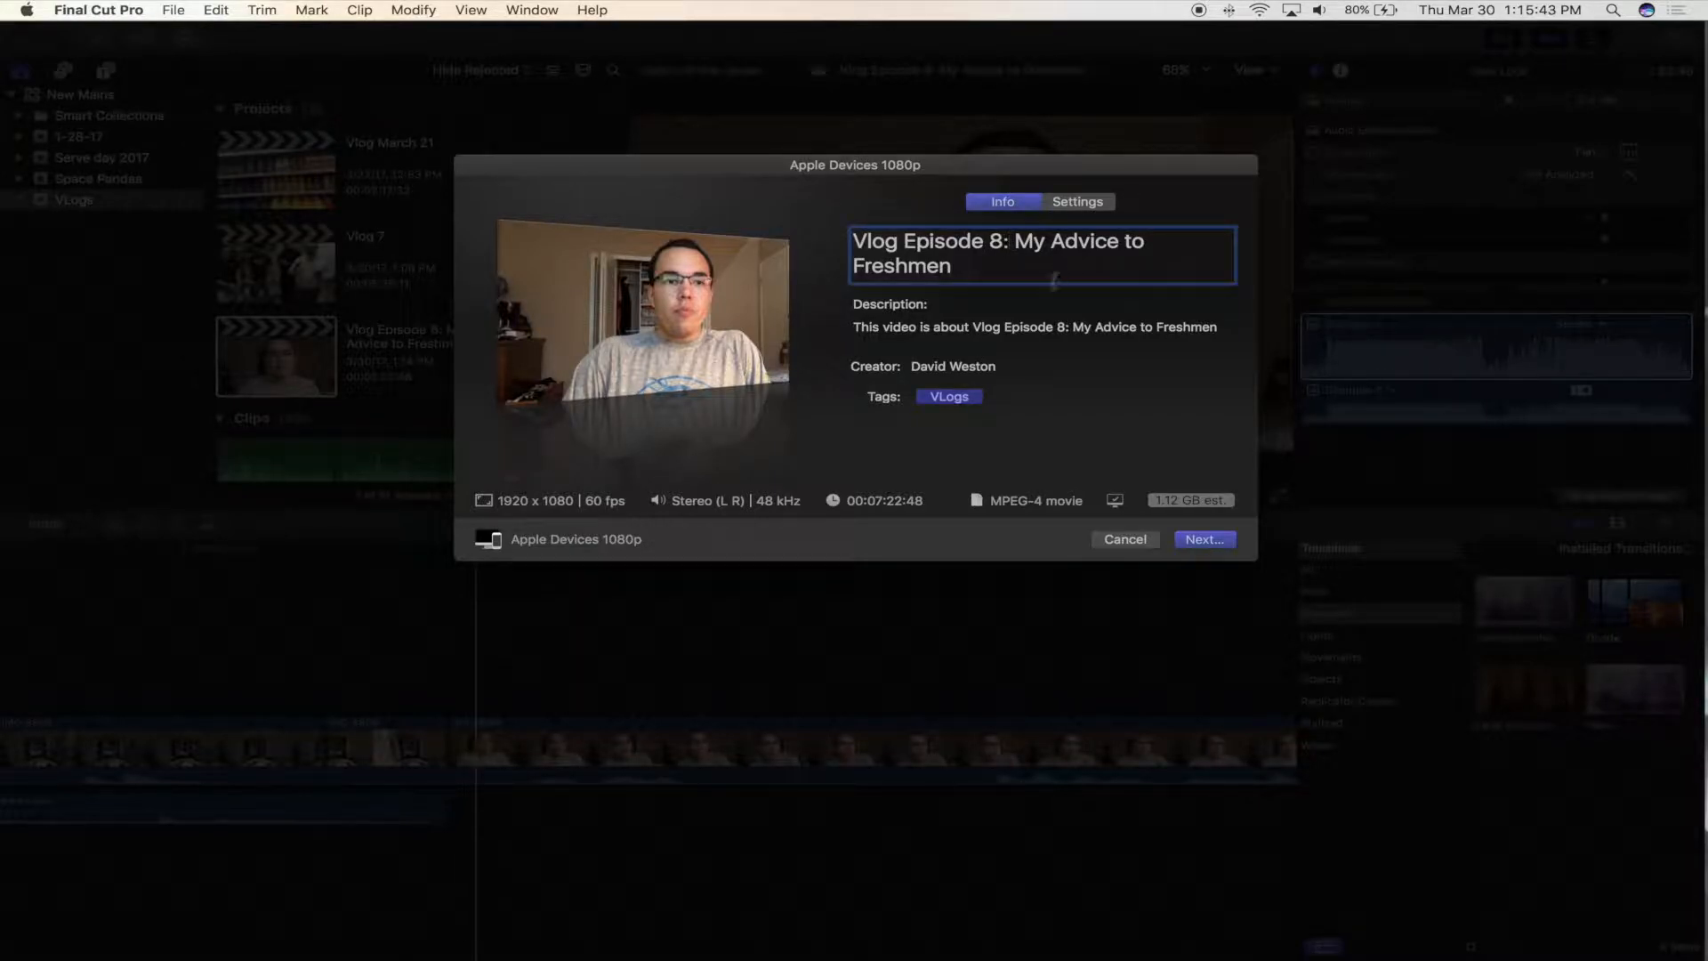
pyautogui.press('BackSpace')
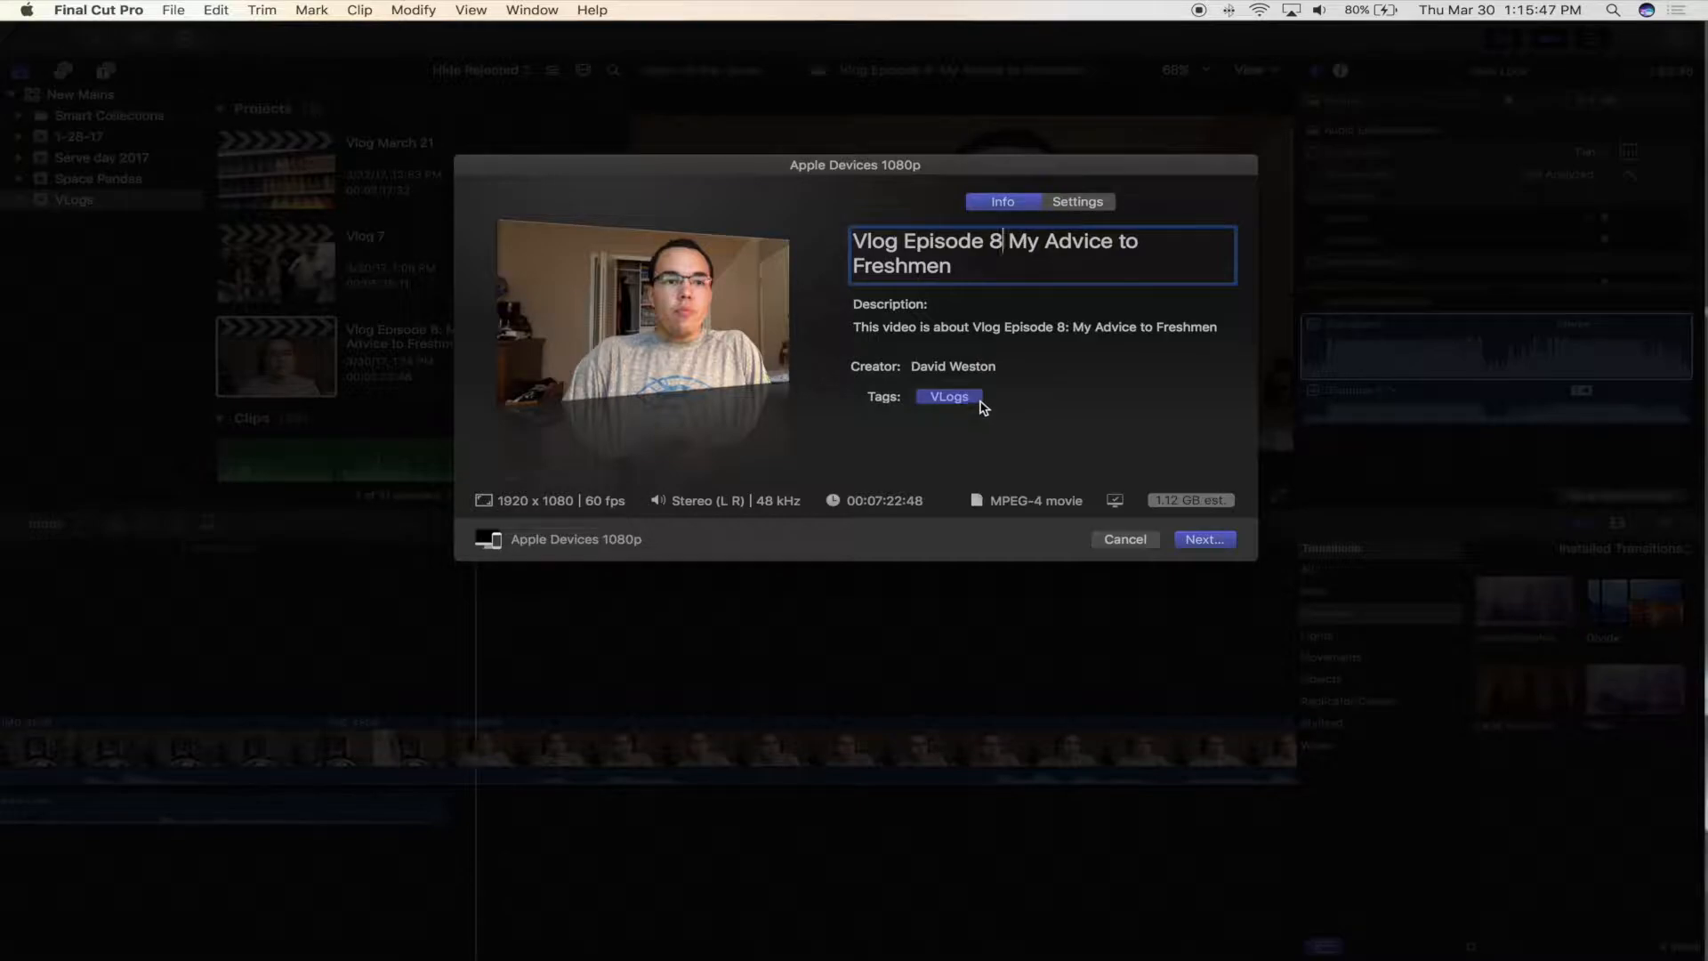
pyautogui.moveTo(932, 329); pyautogui.dragTo(1250, 324)
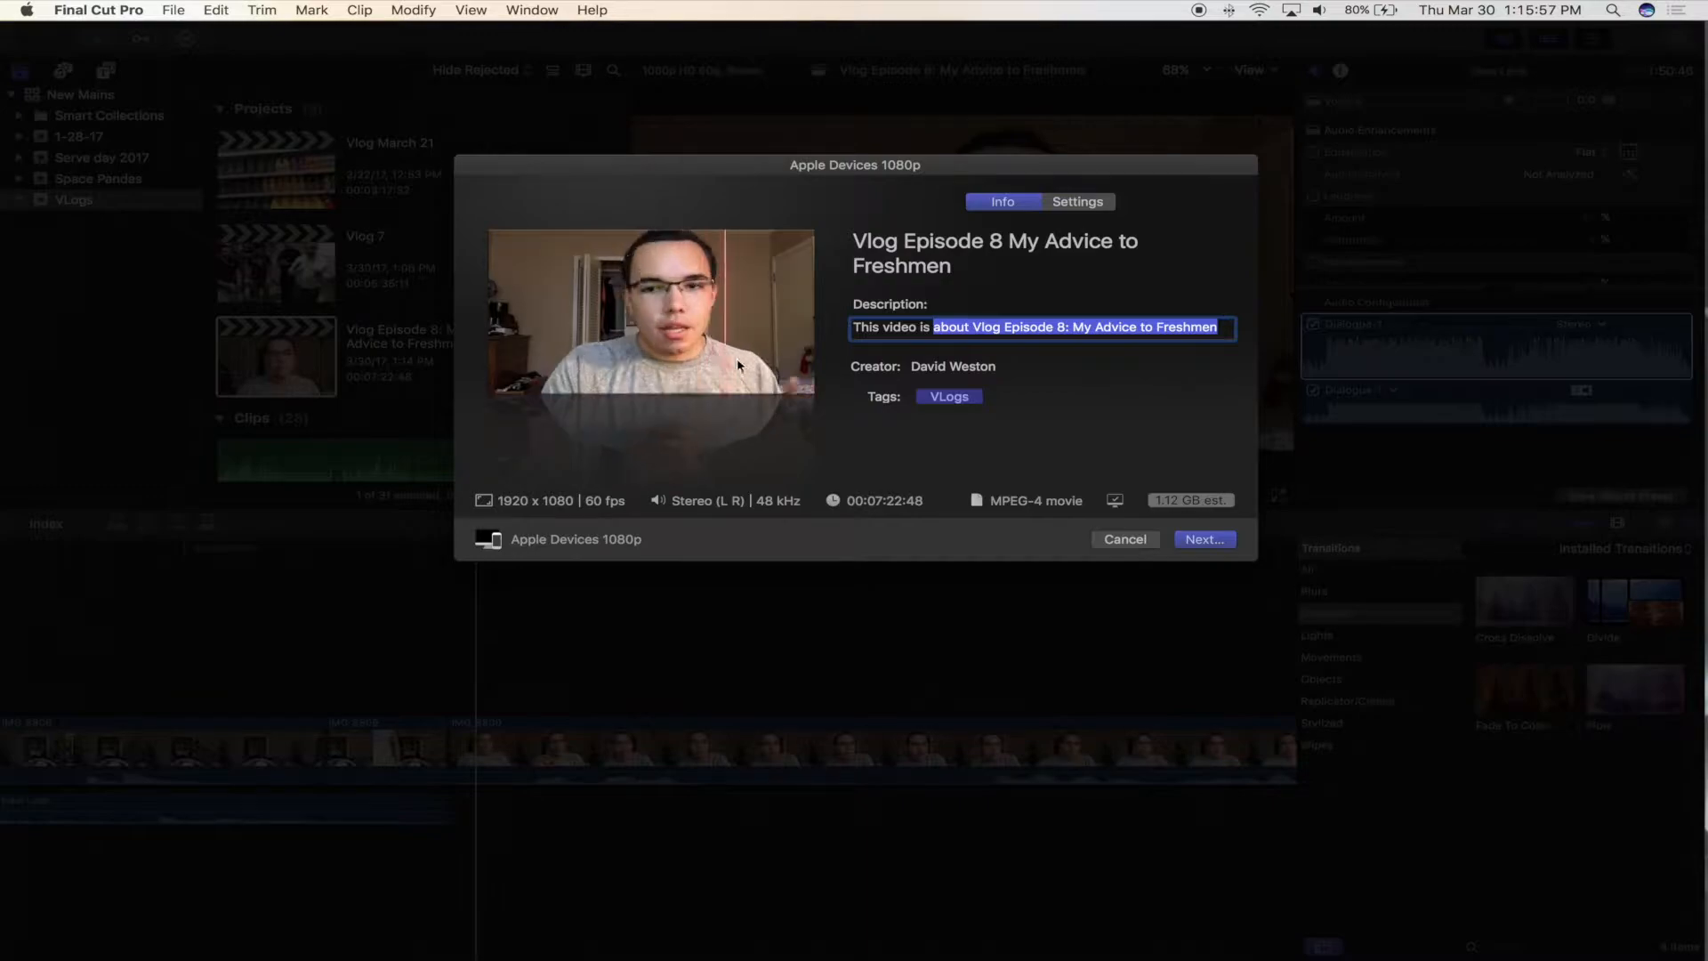
# - Try the H.264 Better Quality codec and the Apple Devices format in the share settings, and cancel the share
pyautogui.click(1113, 200)
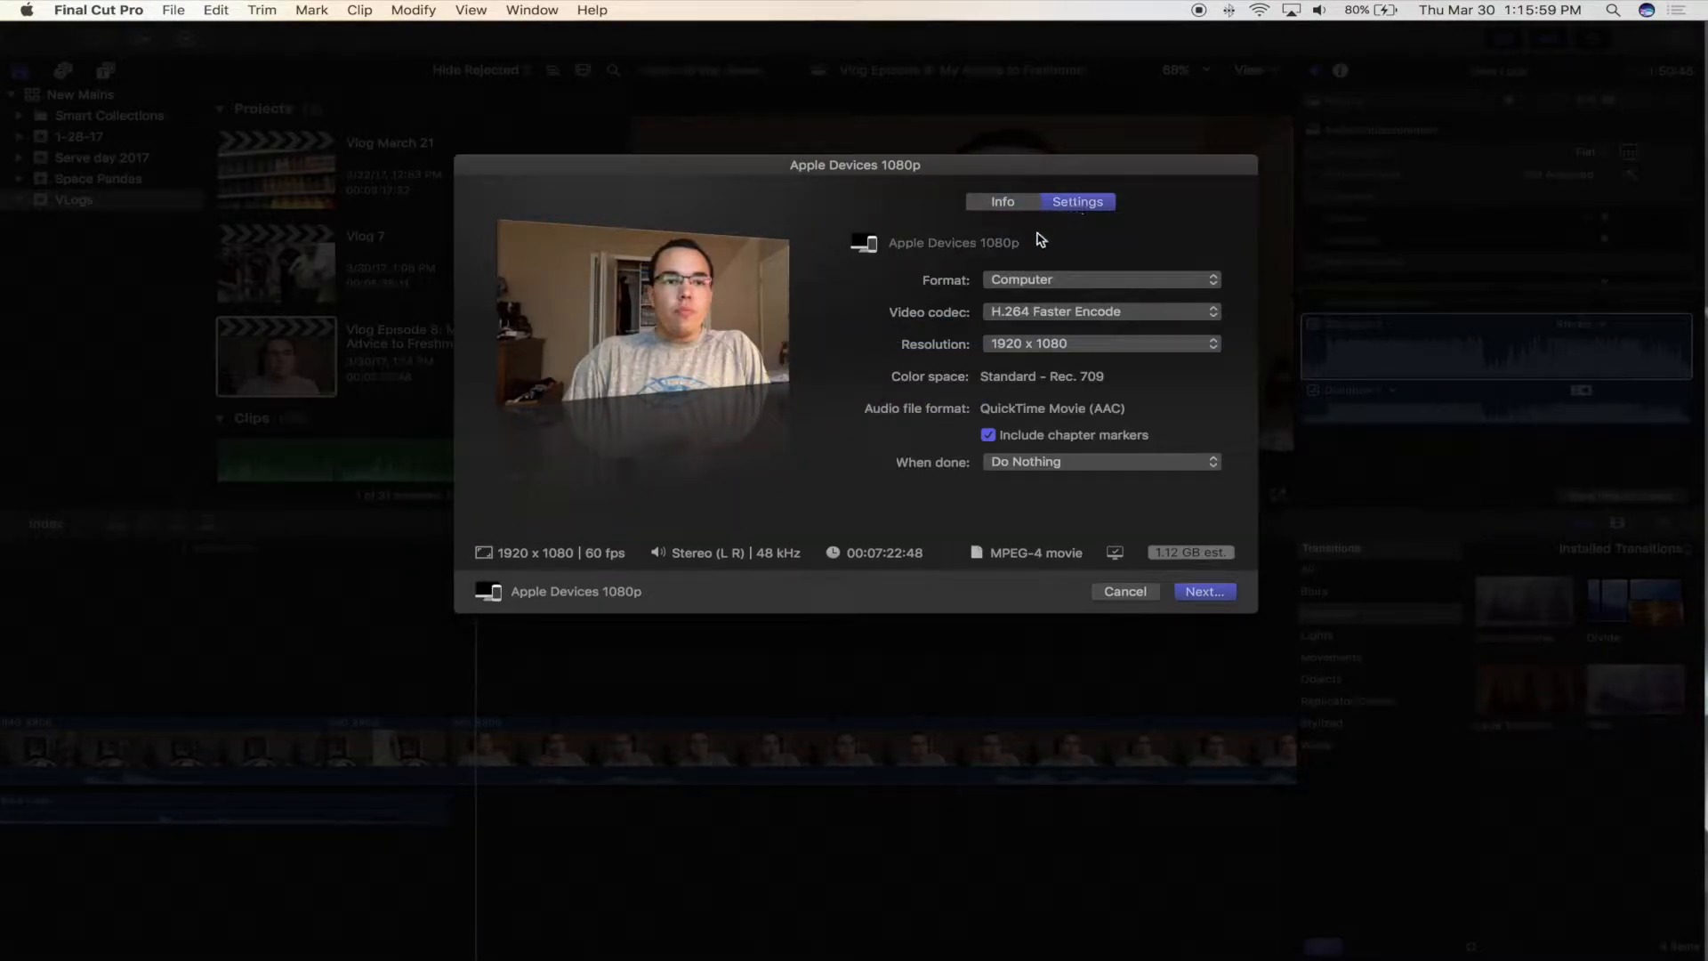
pyautogui.click(1089, 313)
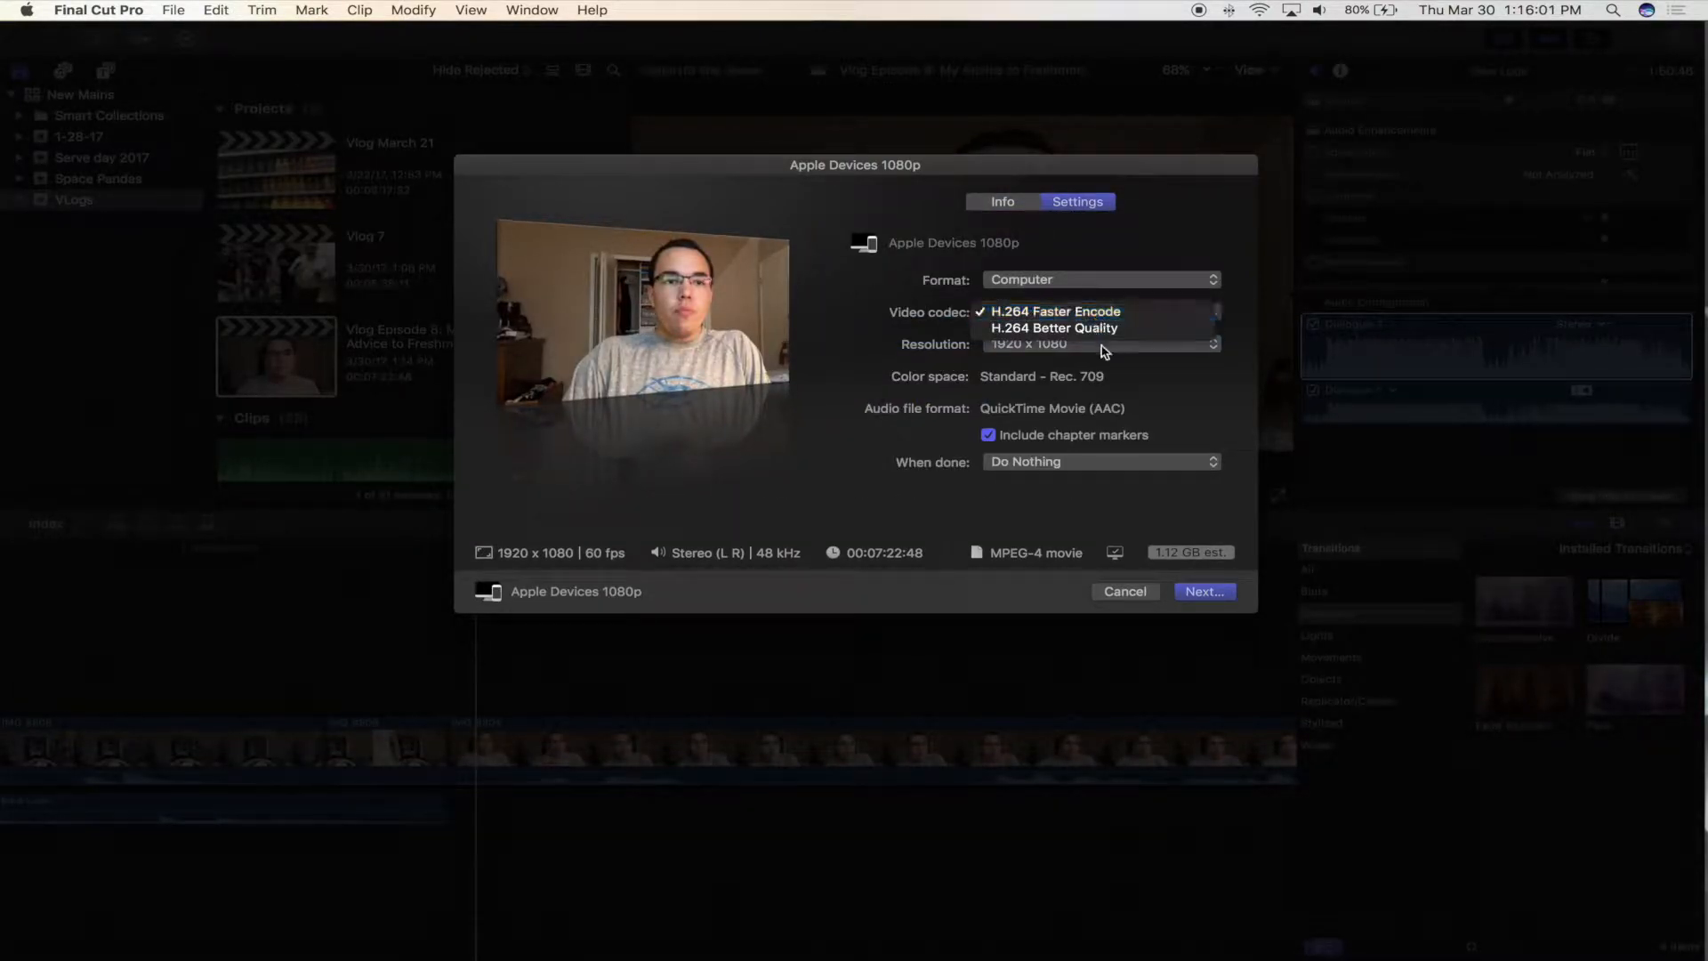
pyautogui.click(1121, 330)
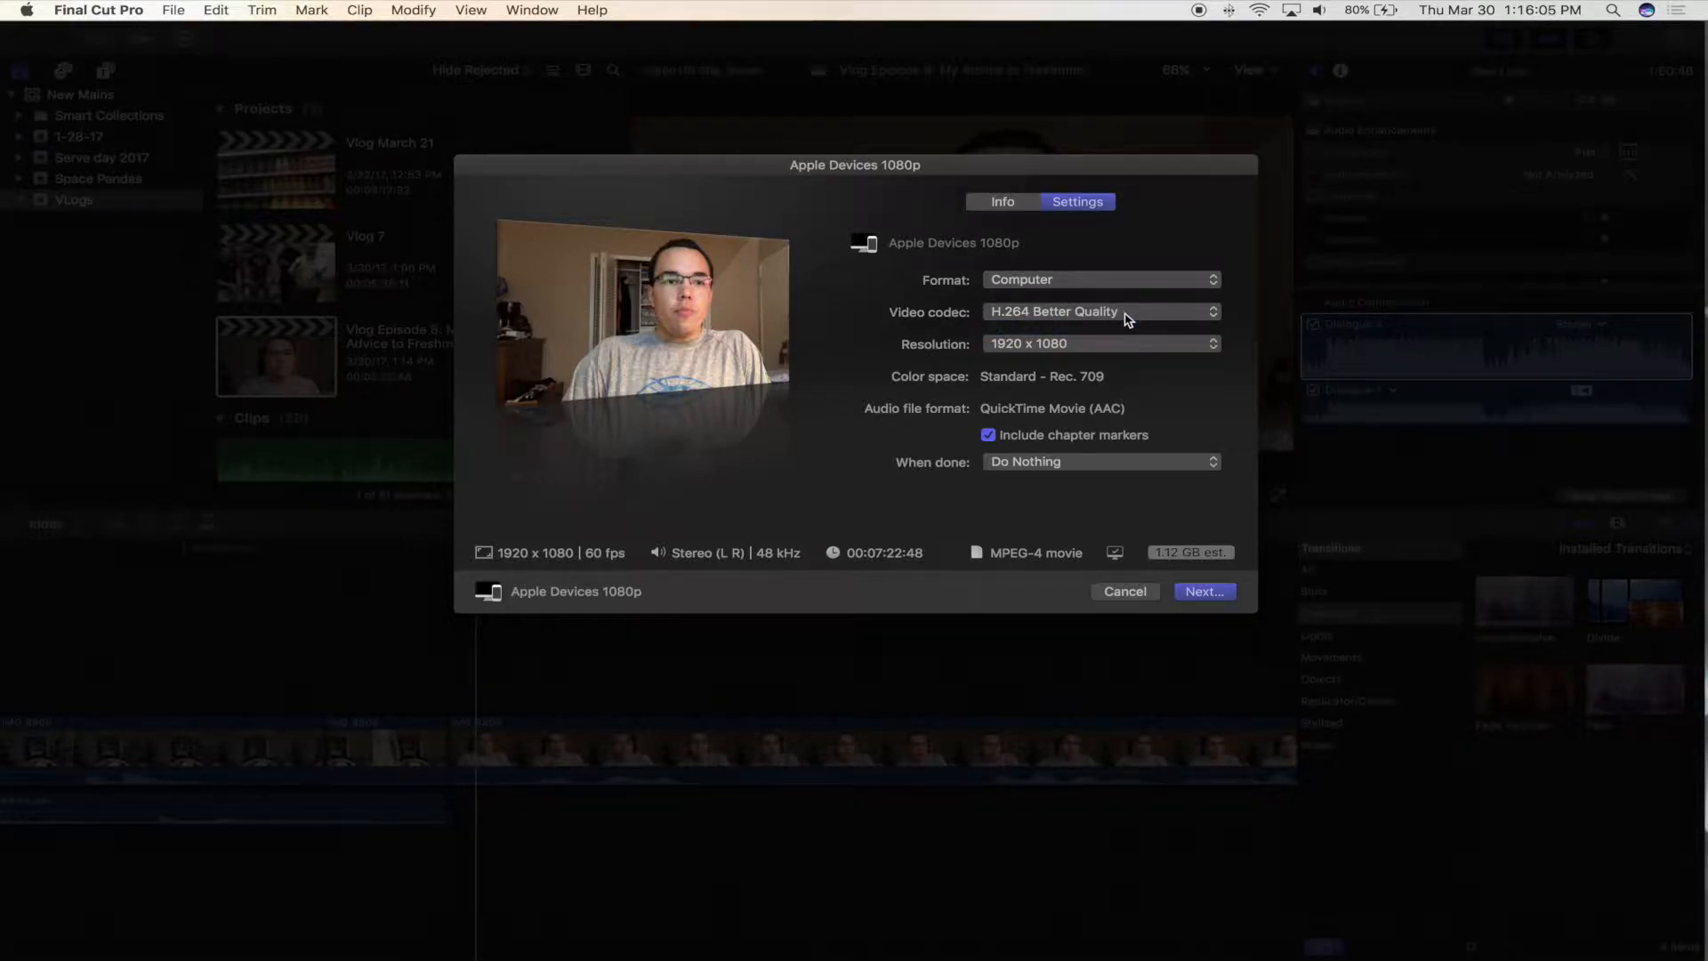
pyautogui.click(1128, 279)
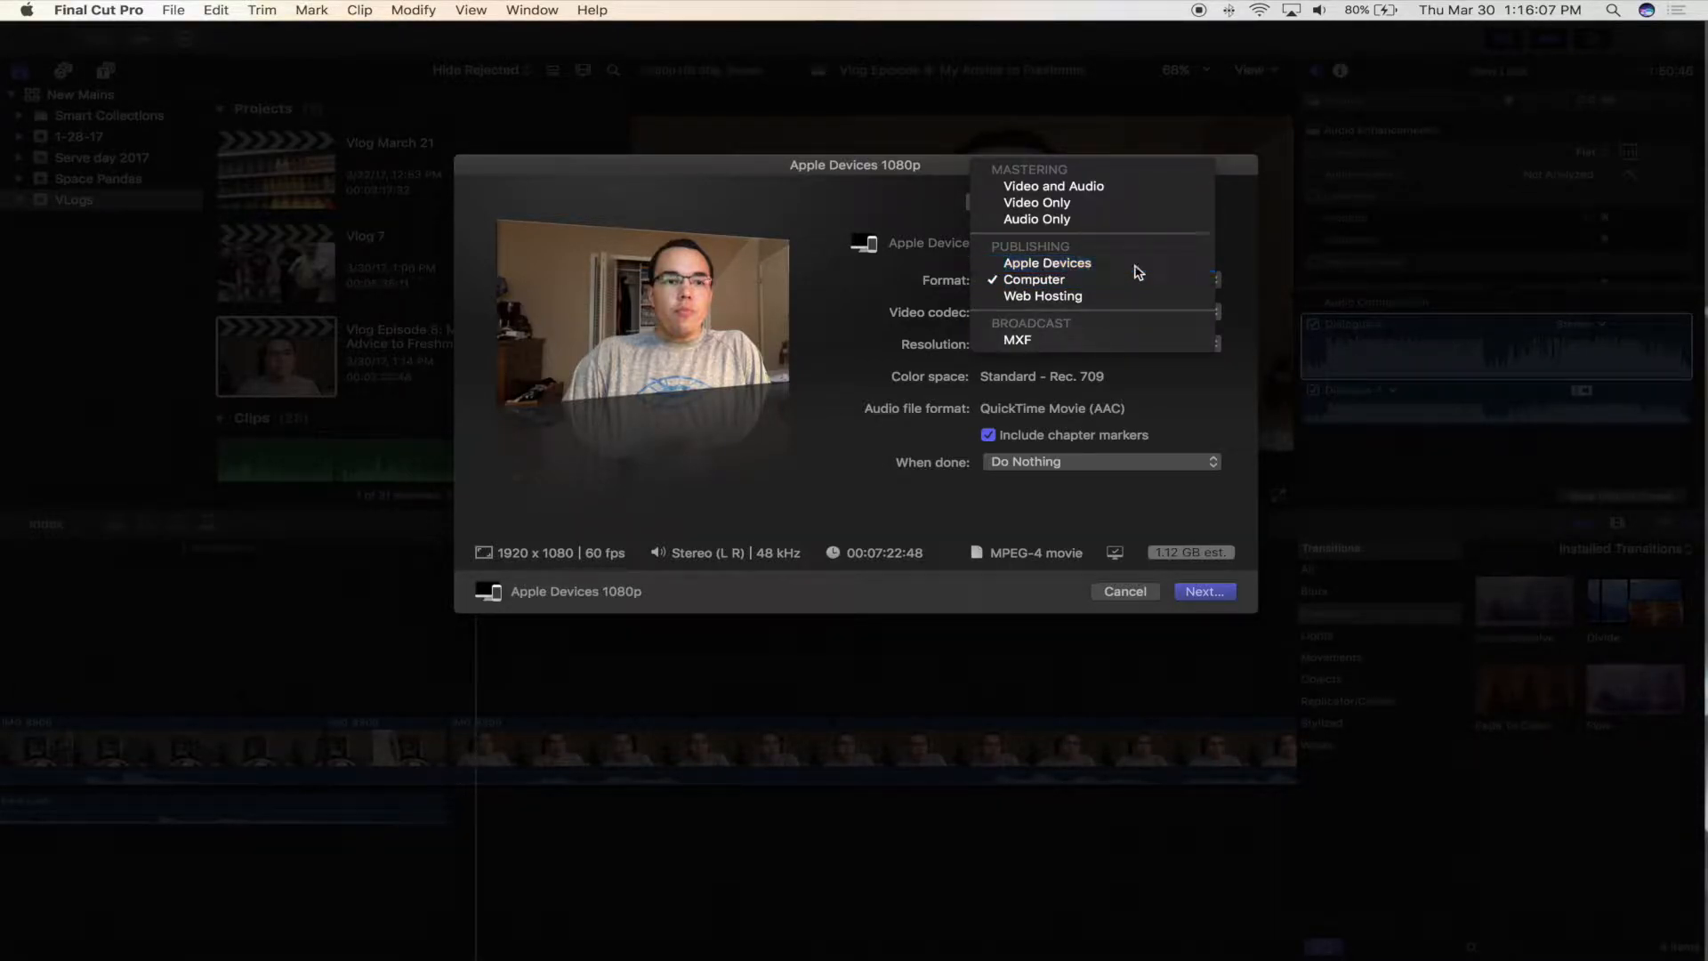
pyautogui.click(1138, 266)
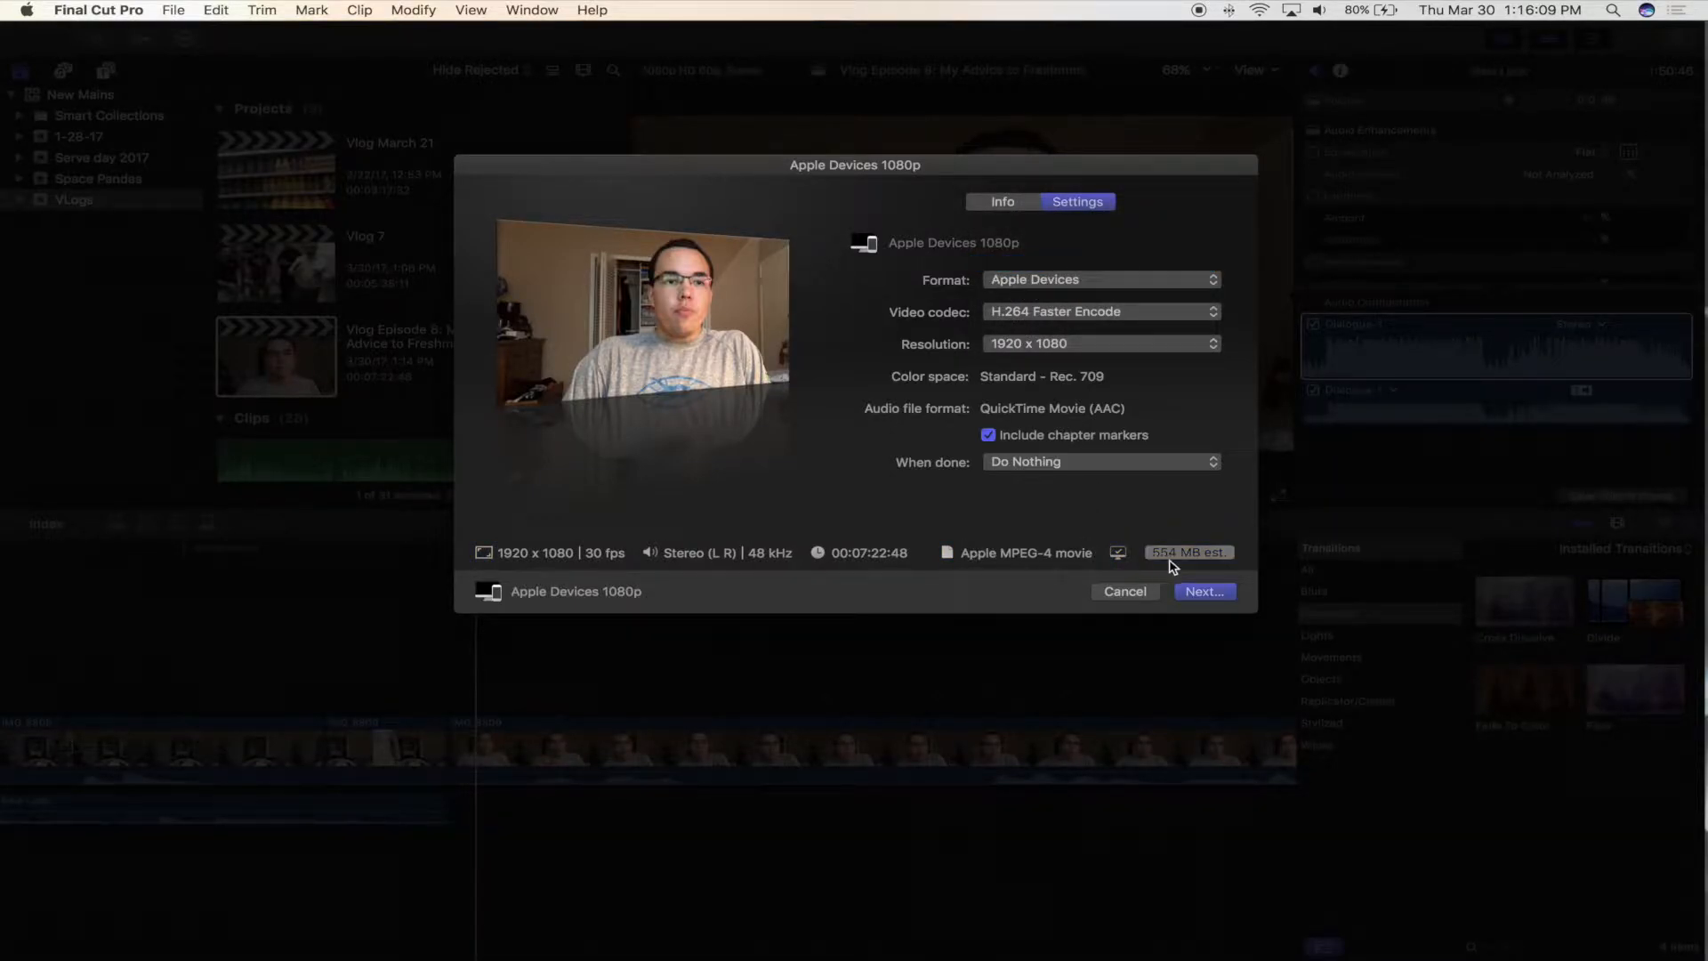
pyautogui.moveTo(1119, 554)
pyautogui.click(1152, 592)
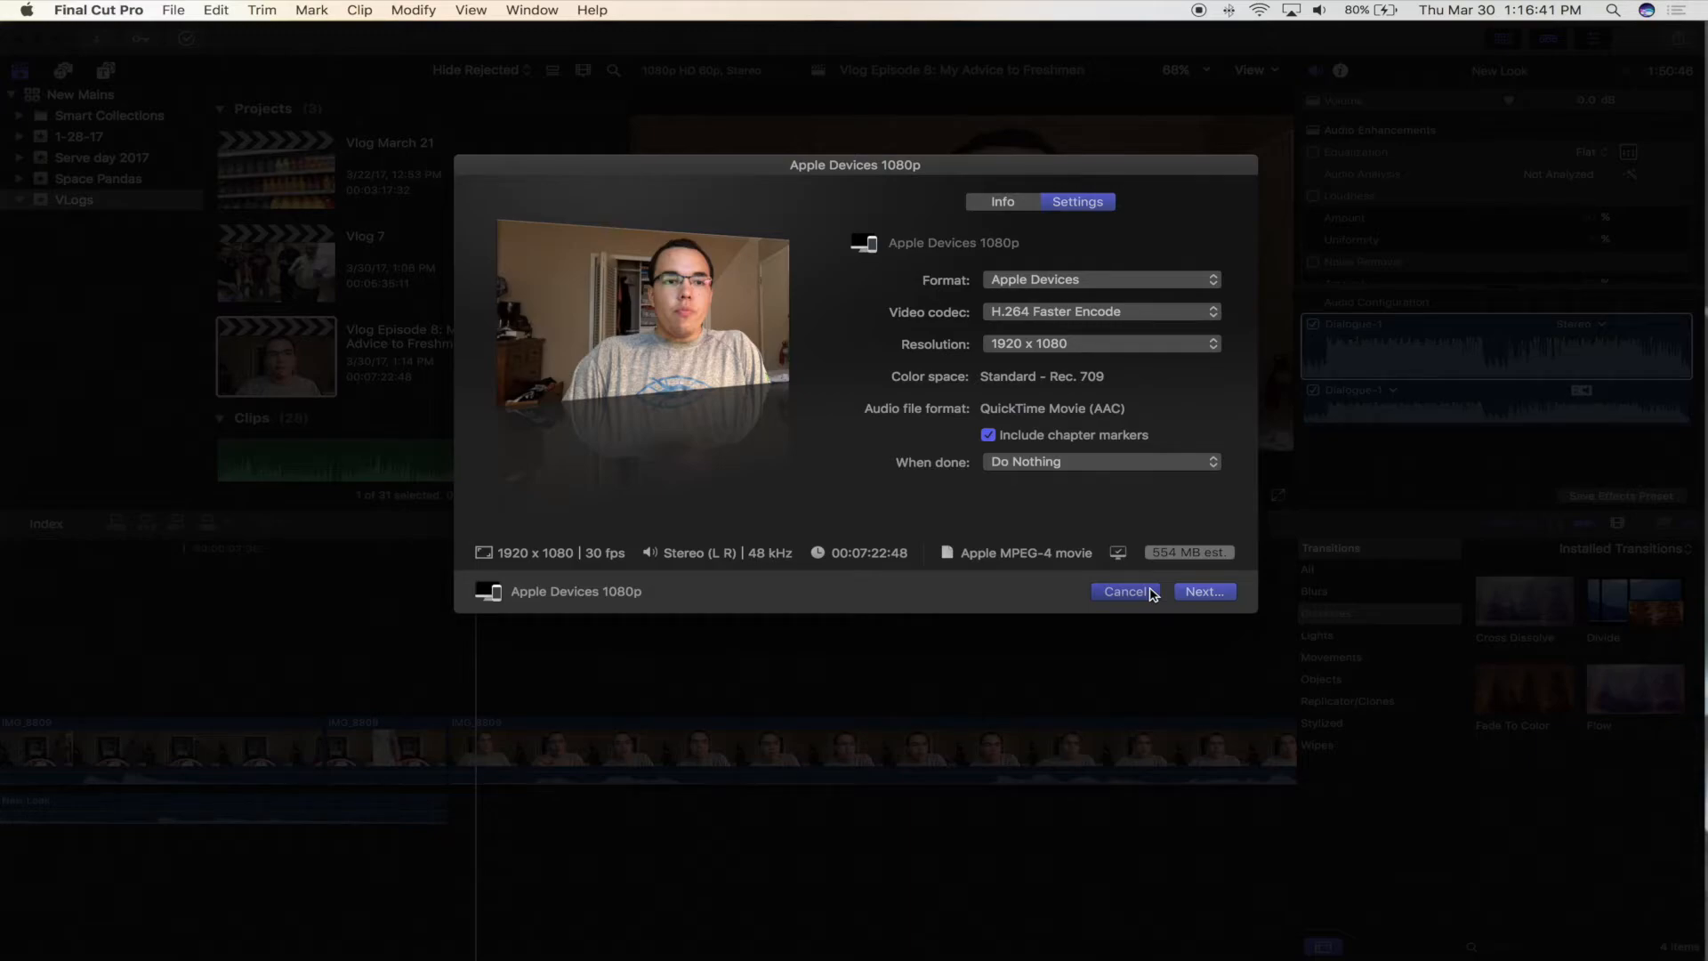